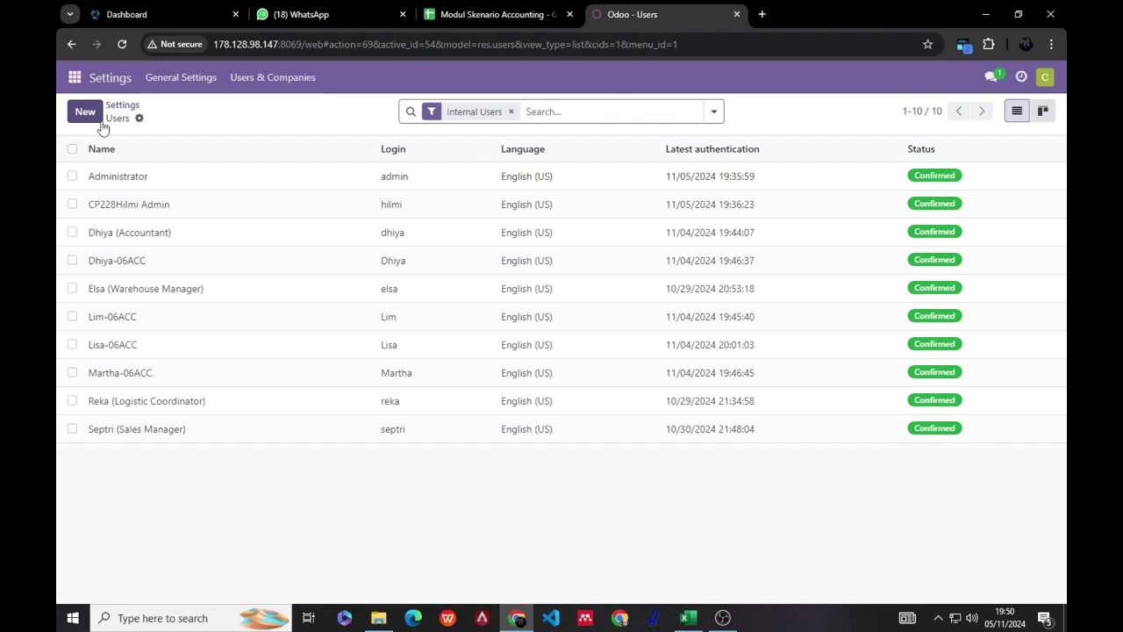
# Look at the blank new-user form and the record options available for the users list
pyautogui.click(85, 112)
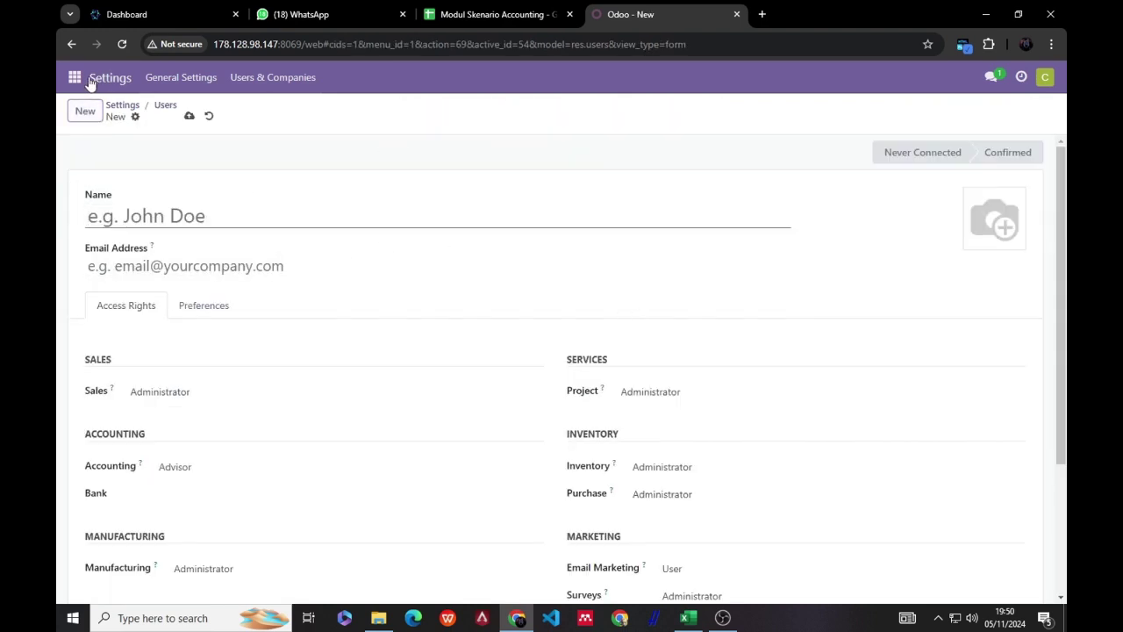
pyautogui.click(162, 109)
pyautogui.click(139, 117)
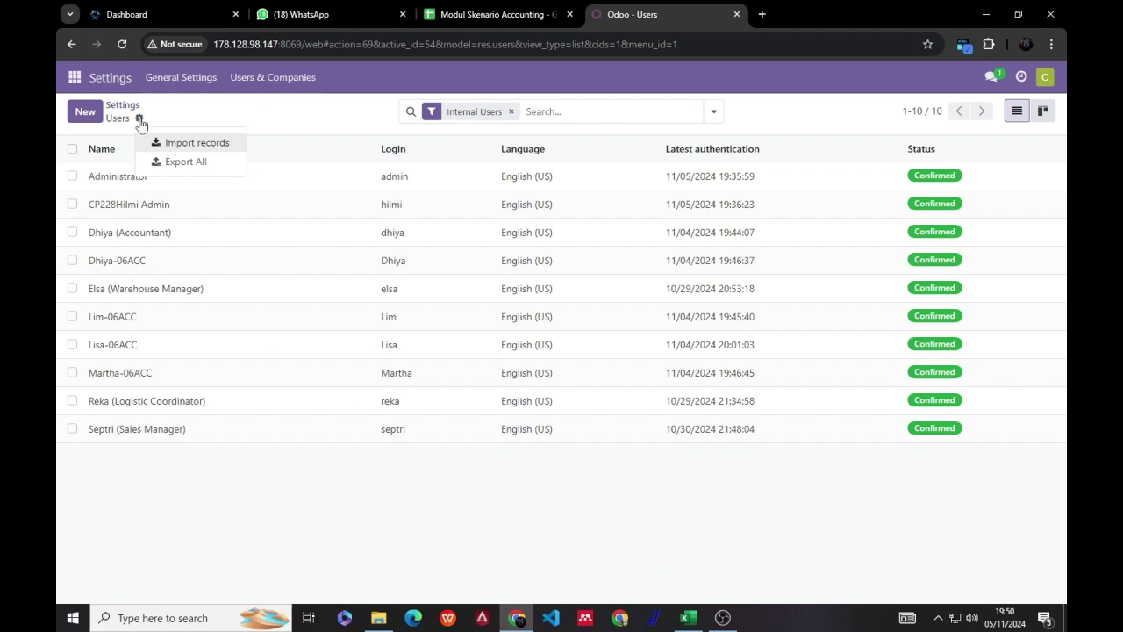
pyautogui.click(138, 118)
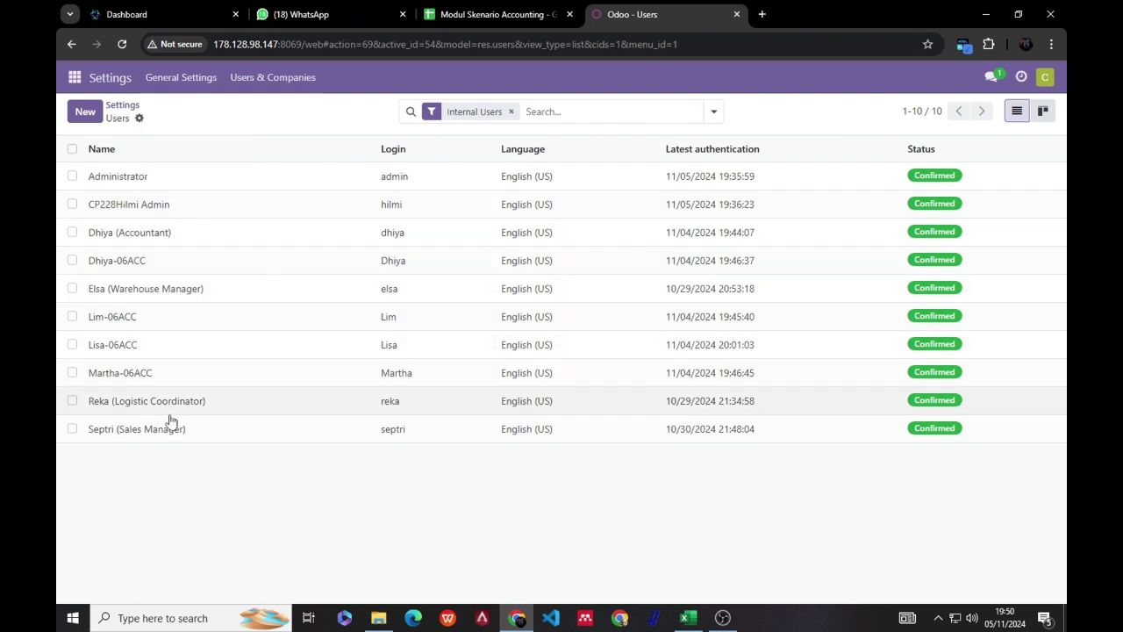
# Load odoo_users_accounting_import.csv into the users import preview and cancel without importing
pyautogui.click(138, 119)
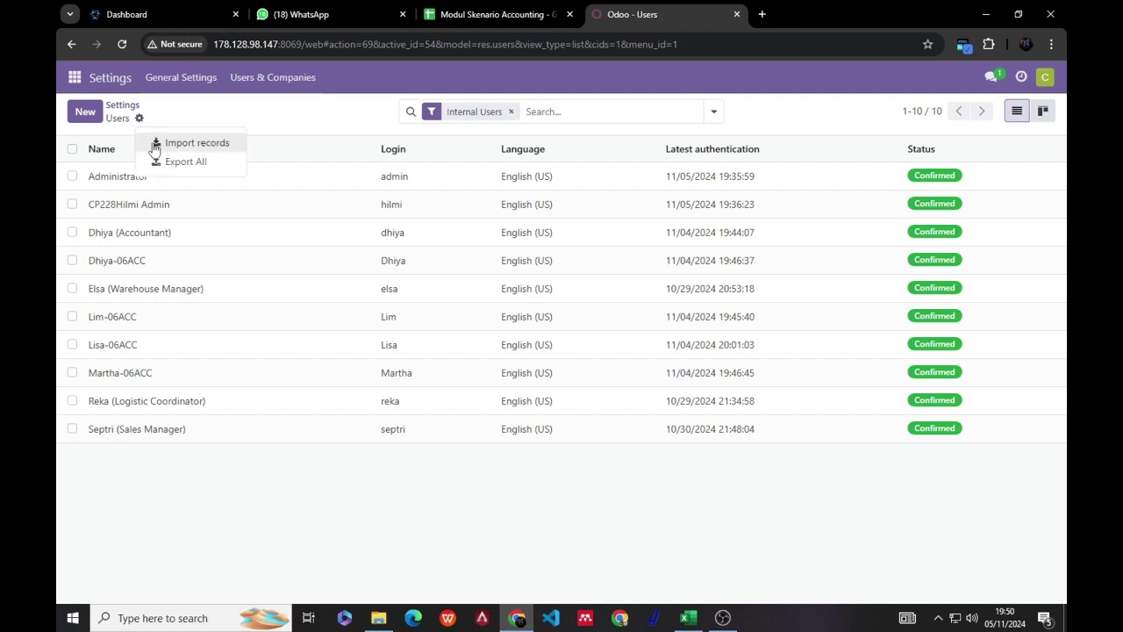
pyautogui.click(154, 146)
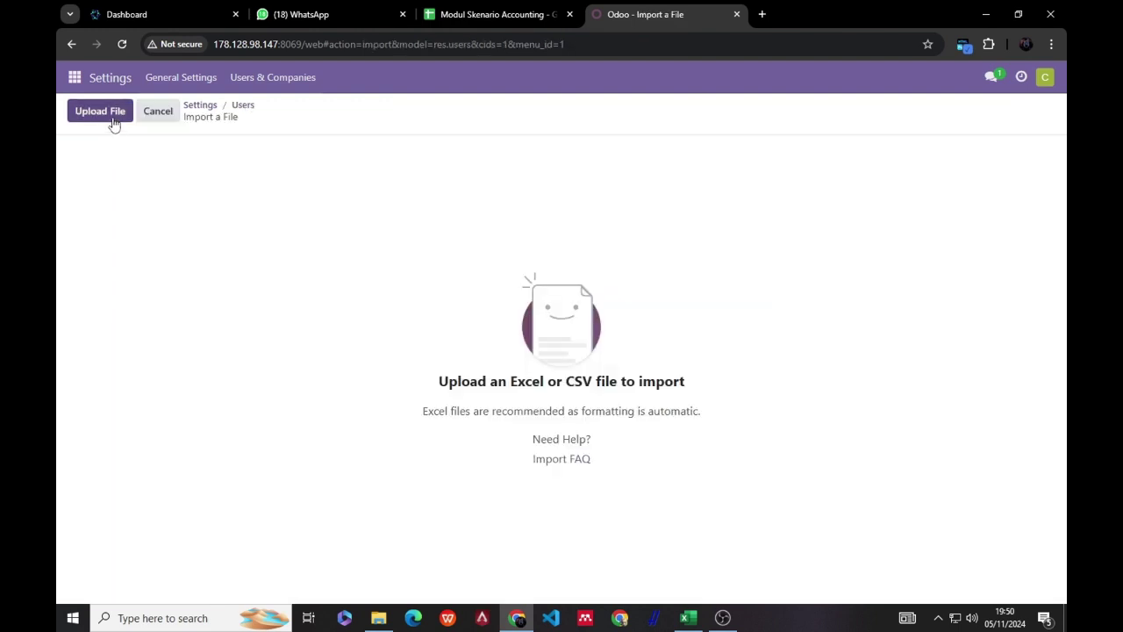
pyautogui.click(113, 124)
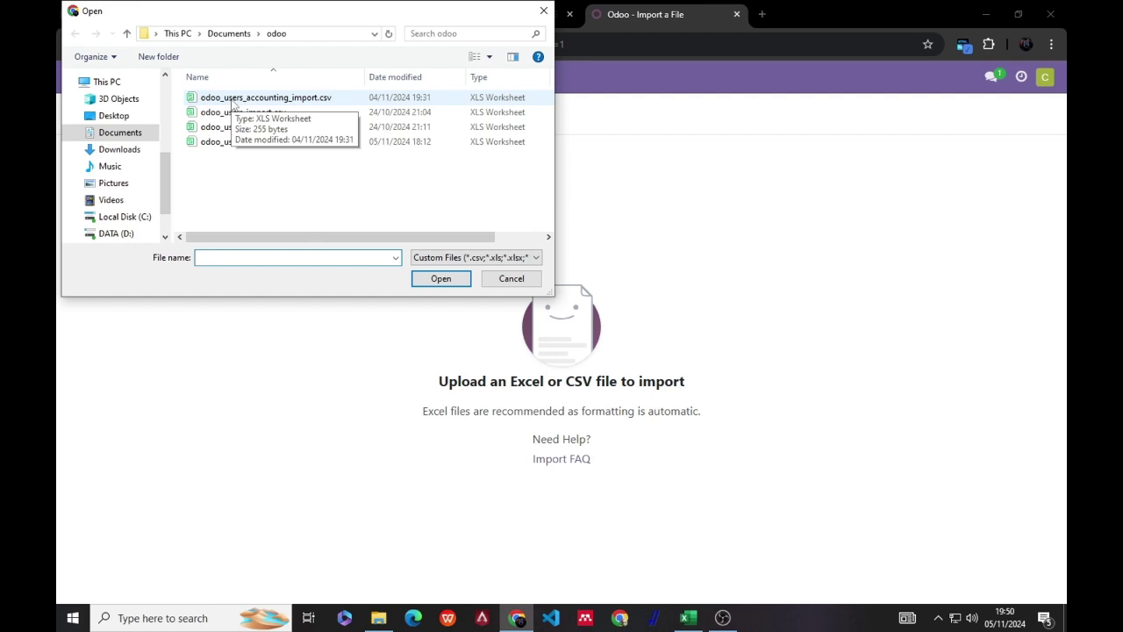
pyautogui.doubleClick(234, 103)
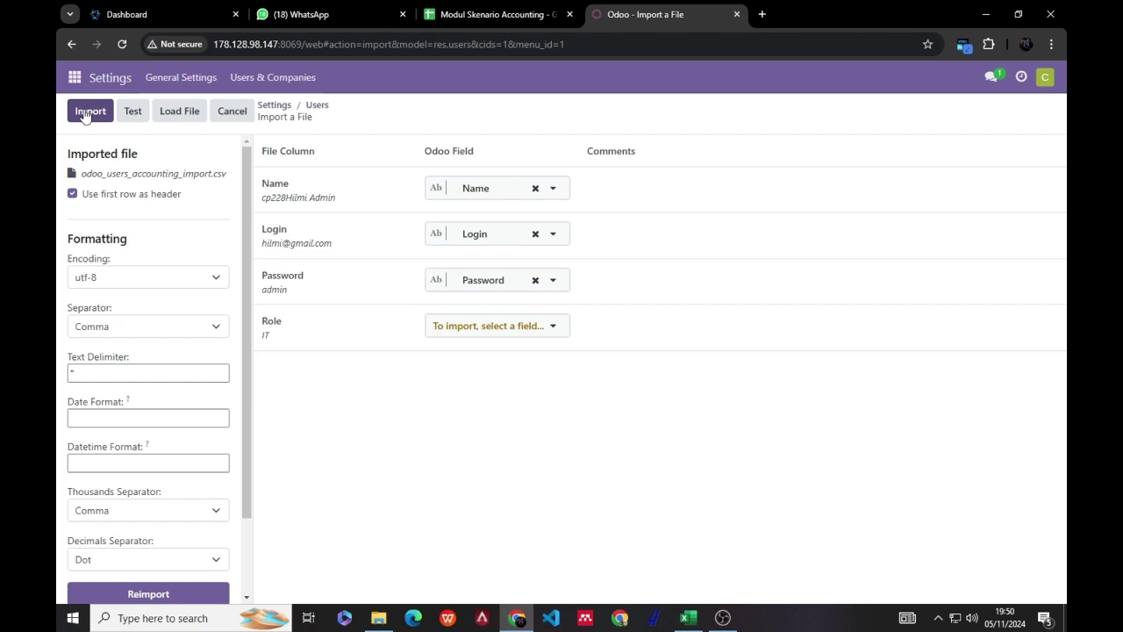
pyautogui.click(243, 118)
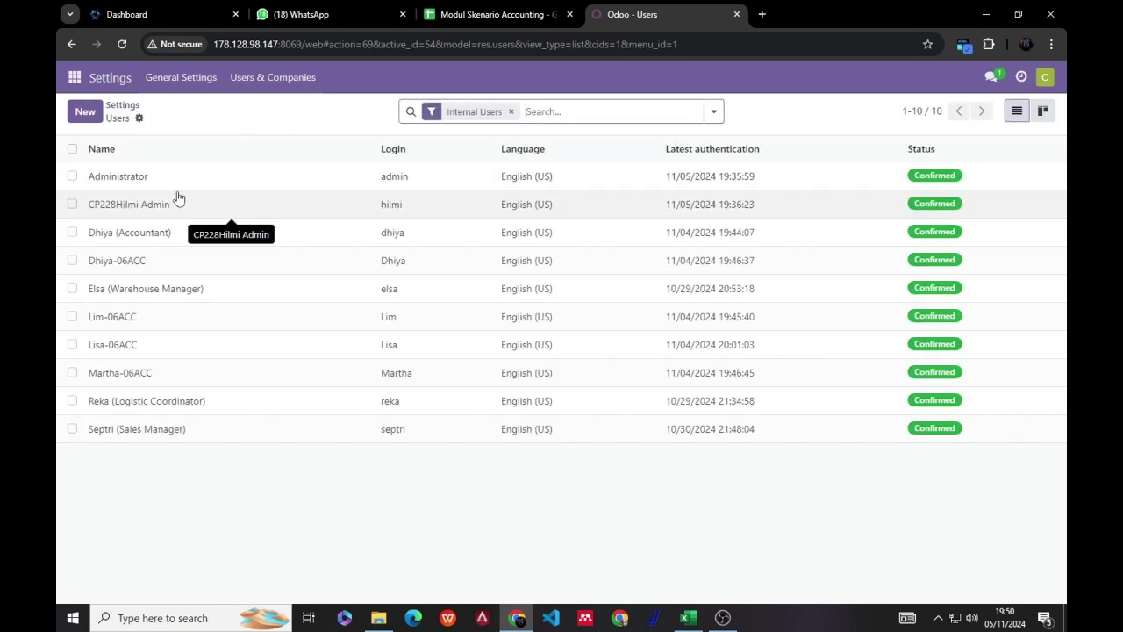
# Check the Role User sheet and review the CP228 admin user's access rights, including the Accounting role options, keeping Advisor selected
pyautogui.click(459, 19)
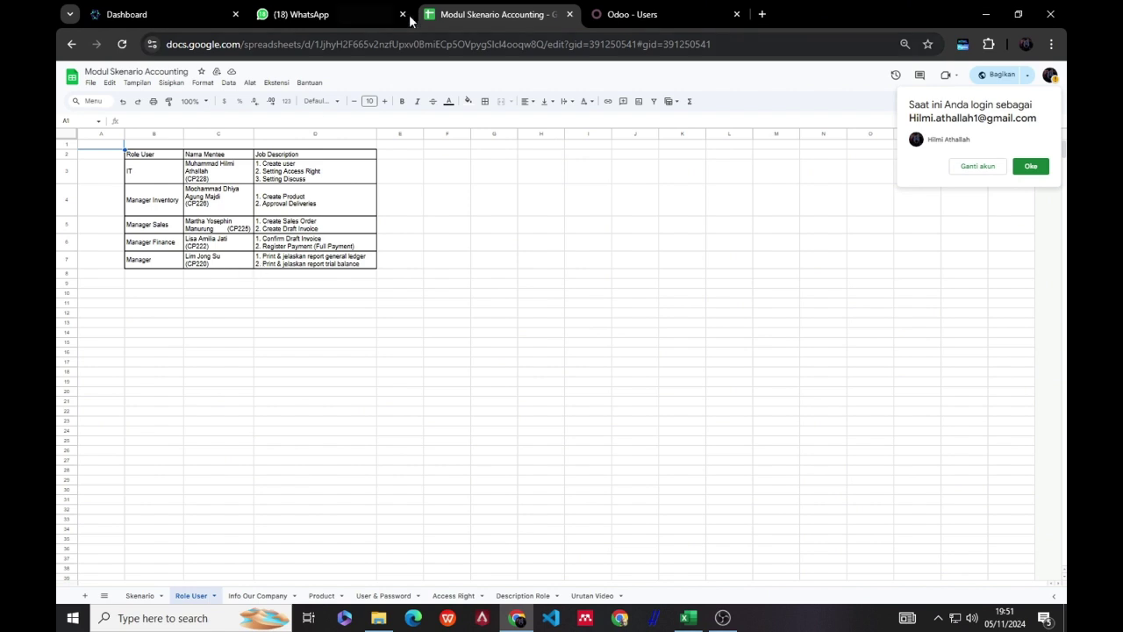
pyautogui.click(613, 12)
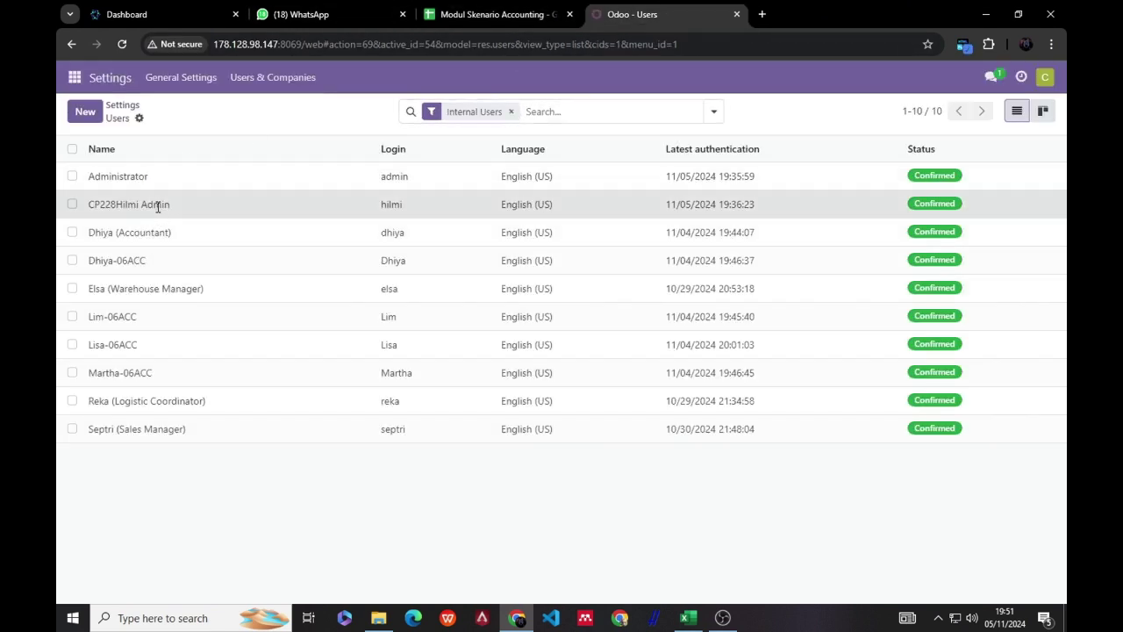
pyautogui.click(158, 213)
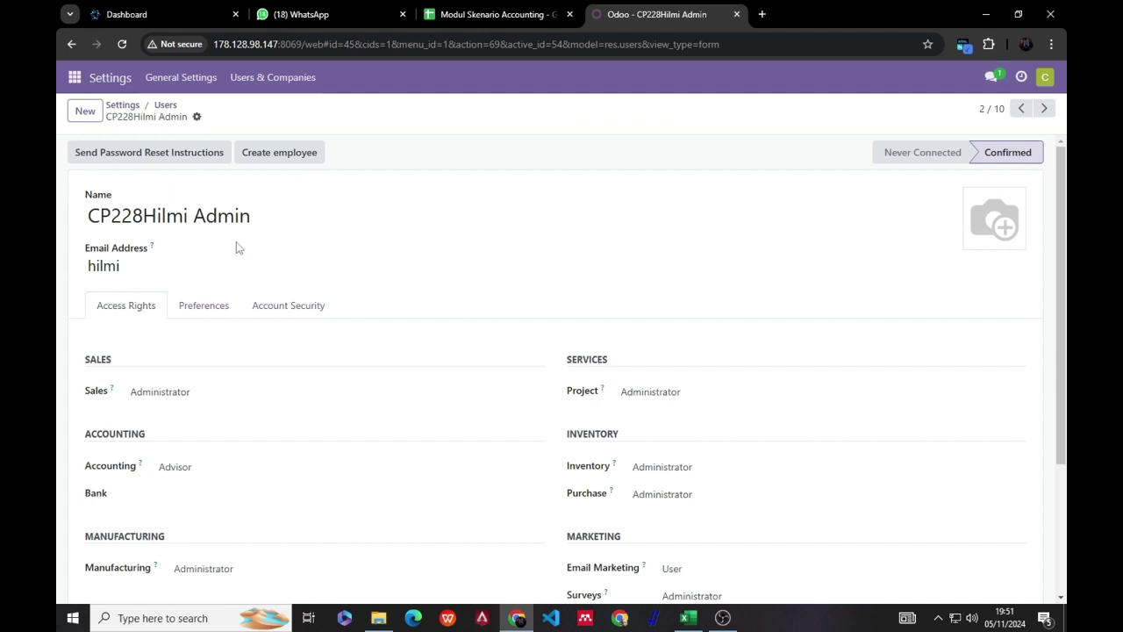
pyautogui.scroll(-2, 168, 329)
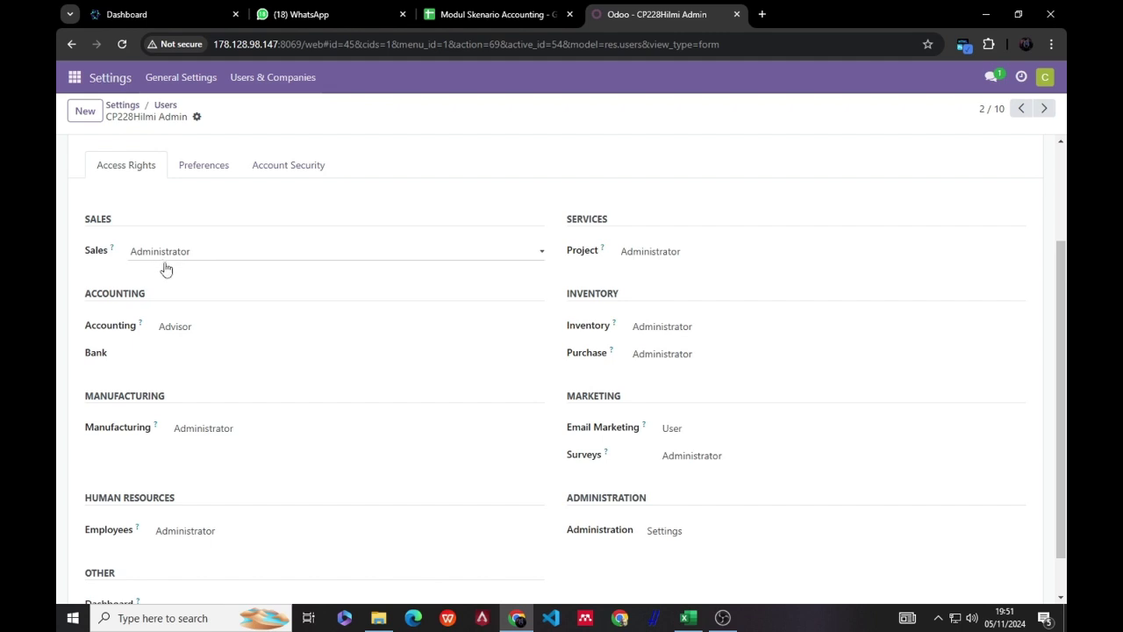
pyautogui.scroll(-1, 140, 340)
pyautogui.click(163, 288)
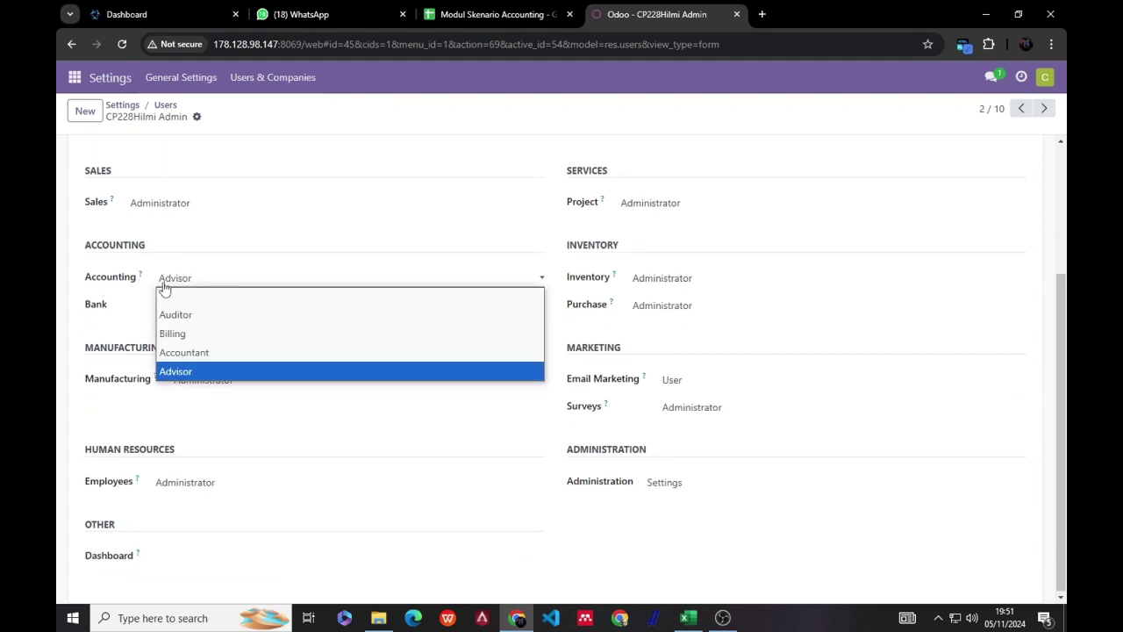
pyautogui.click(159, 373)
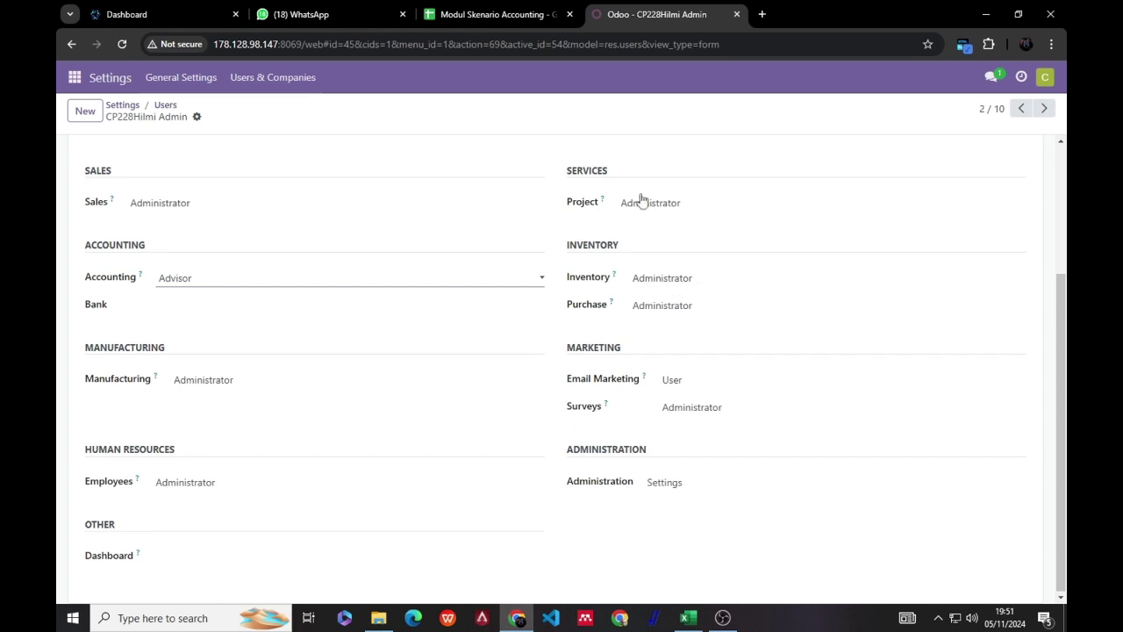
pyautogui.scroll(1, 431, 208)
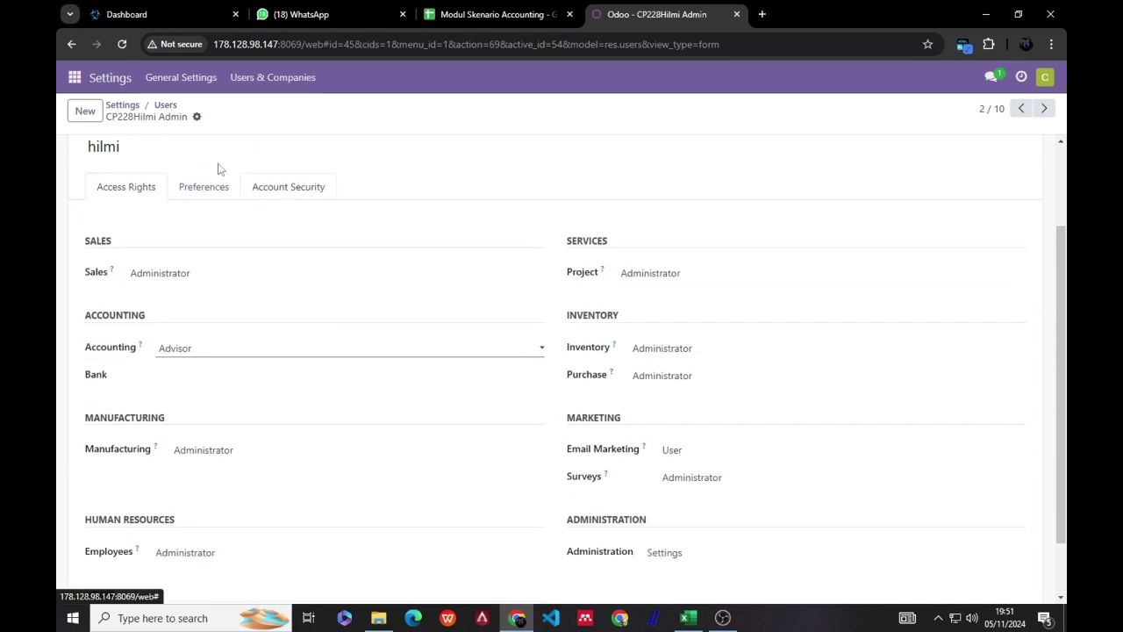
pyautogui.click(165, 106)
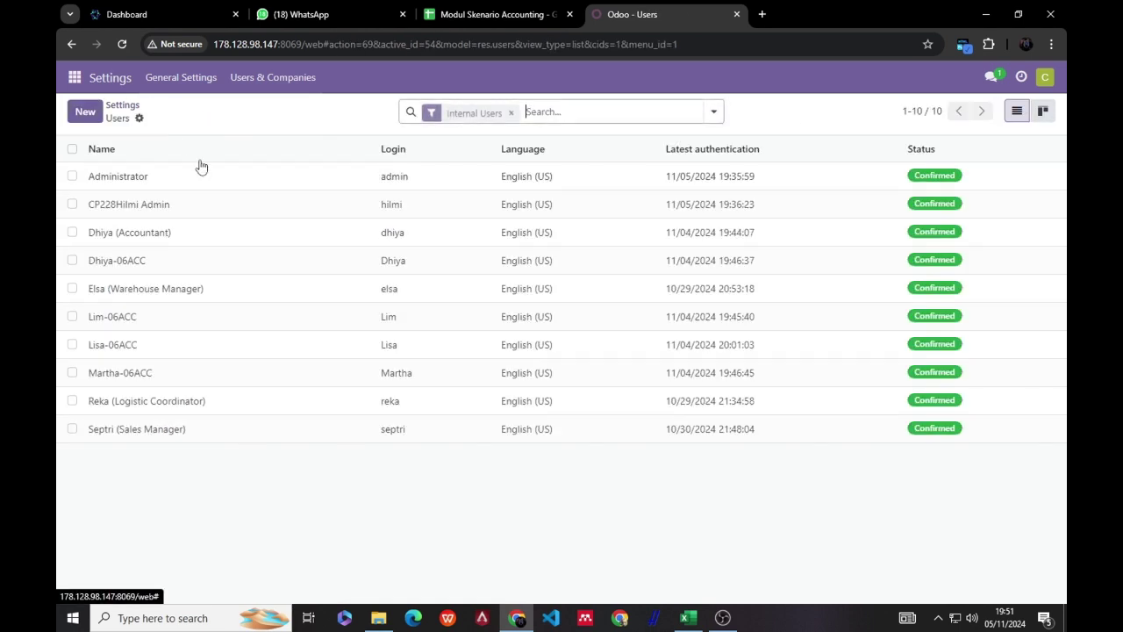
# Review the access rights of the 06ACC user assigned as Manager Inventory against the job description in the Role User sheet
pyautogui.click(146, 261)
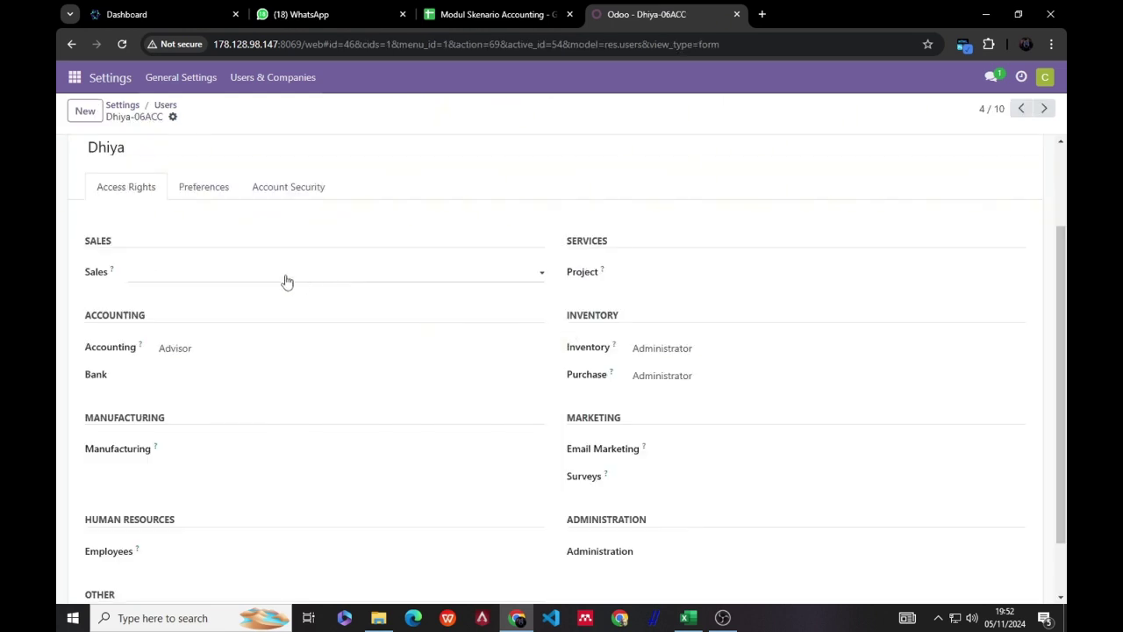
pyautogui.click(478, 16)
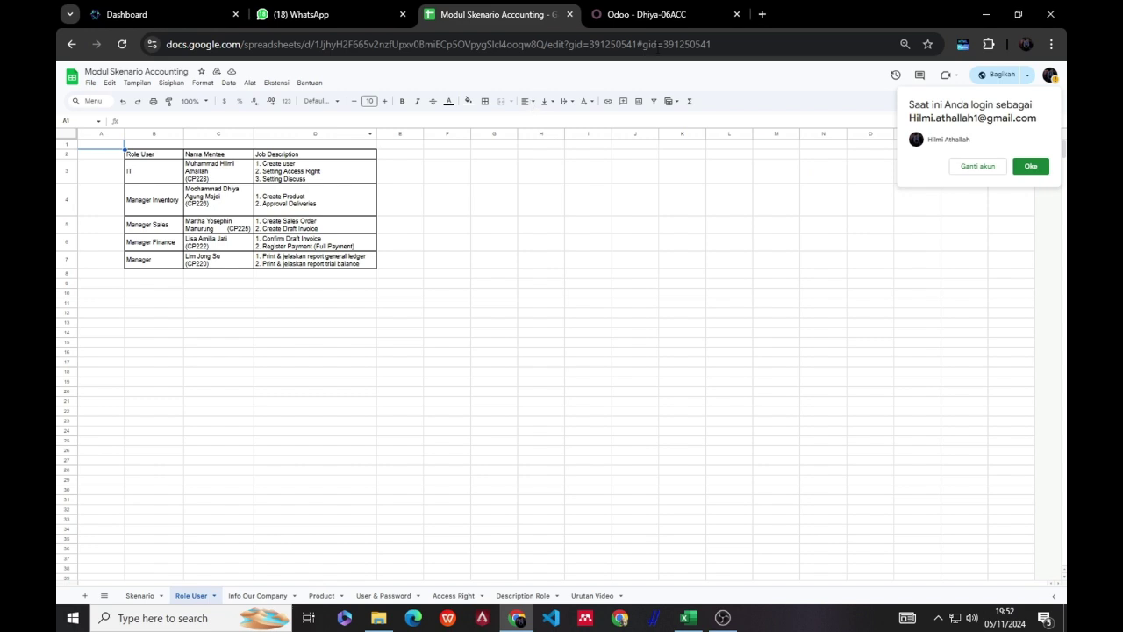
pyautogui.click(658, 15)
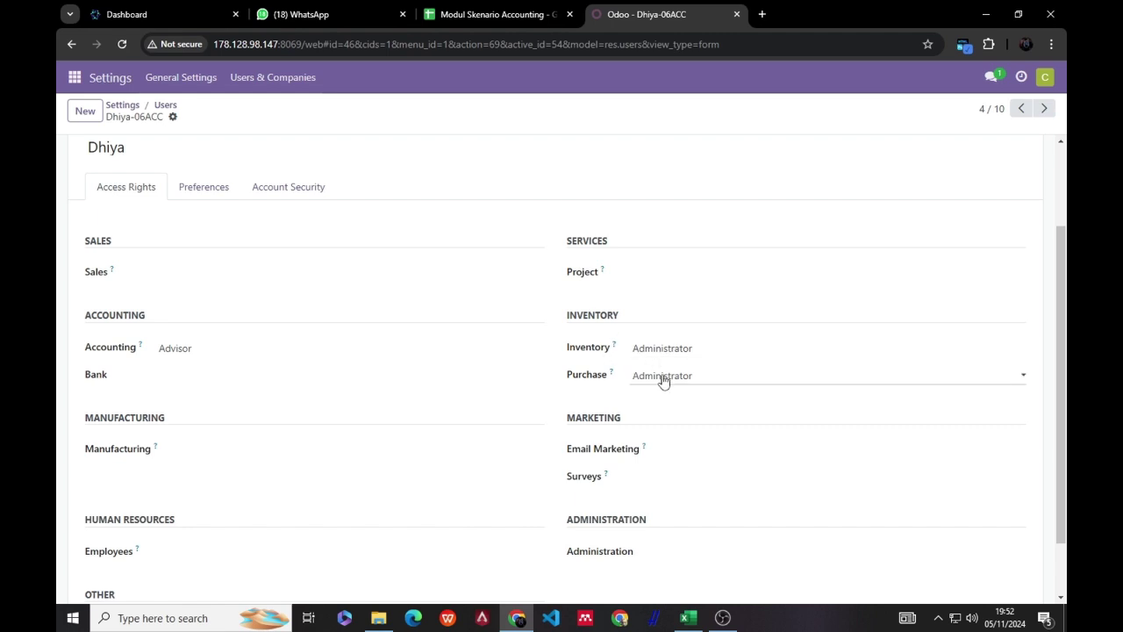
pyautogui.scroll(-1, 667, 389)
pyautogui.scroll(3, 319, 259)
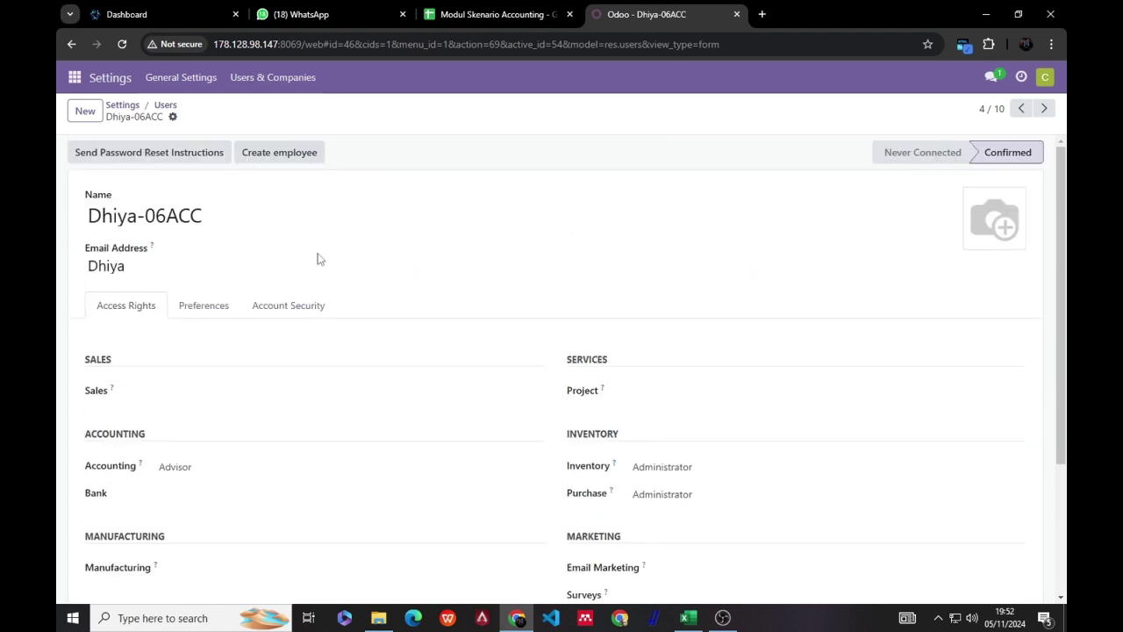
pyautogui.click(165, 106)
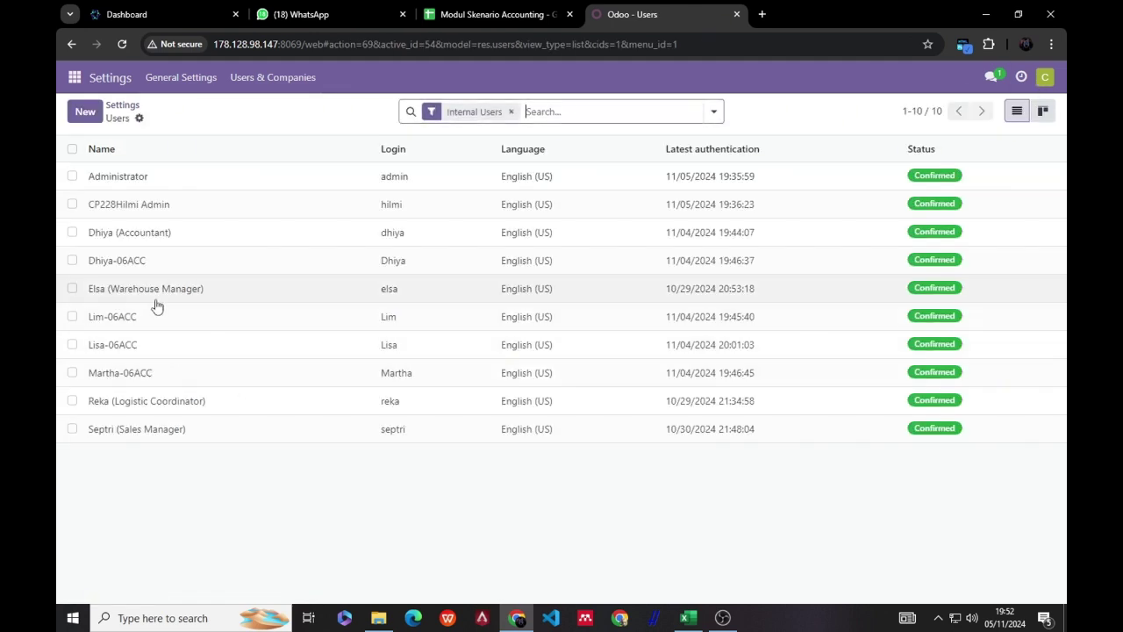
# Review the access rights of the 06ACC user assigned as Manager Sales against the role in the Role User sheet
pyautogui.click(127, 370)
pyautogui.scroll(-2, 263, 347)
pyautogui.click(471, 11)
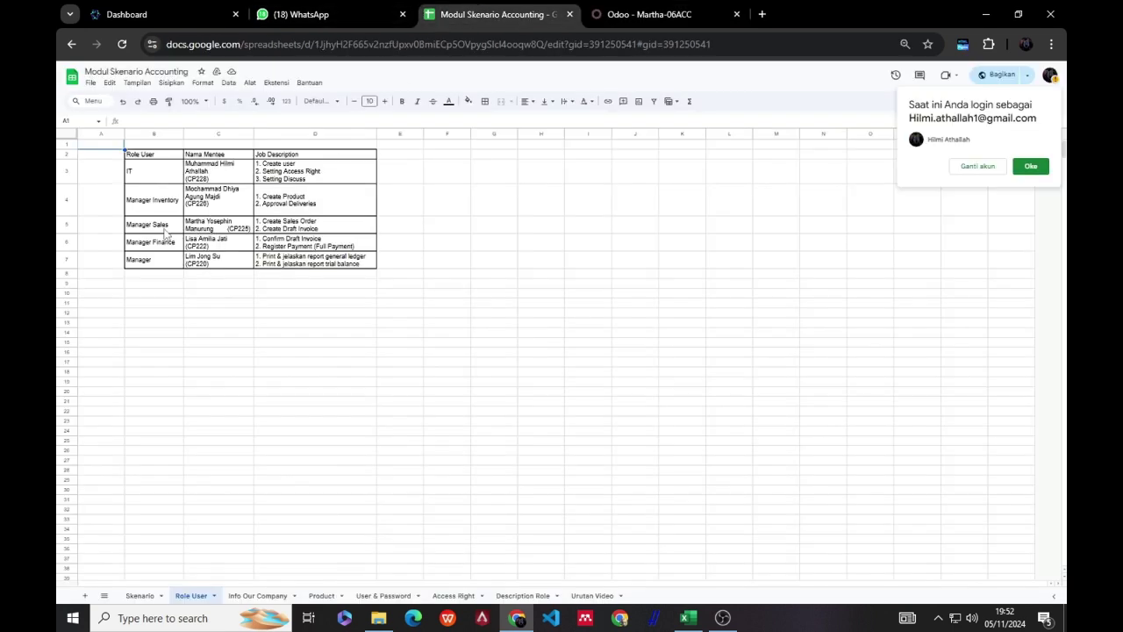
pyautogui.hotkey('ctrl', 'Tab')
pyautogui.scroll(2, 180, 290)
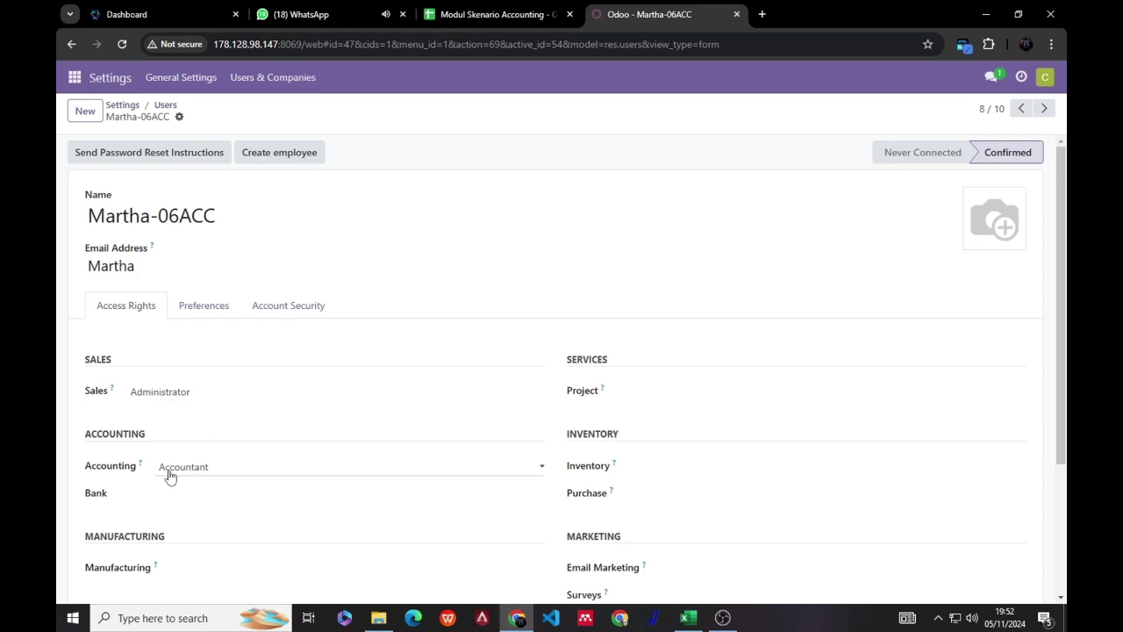
pyautogui.scroll(-1, 355, 476)
pyautogui.scroll(-2, 334, 465)
pyautogui.scroll(3, 283, 394)
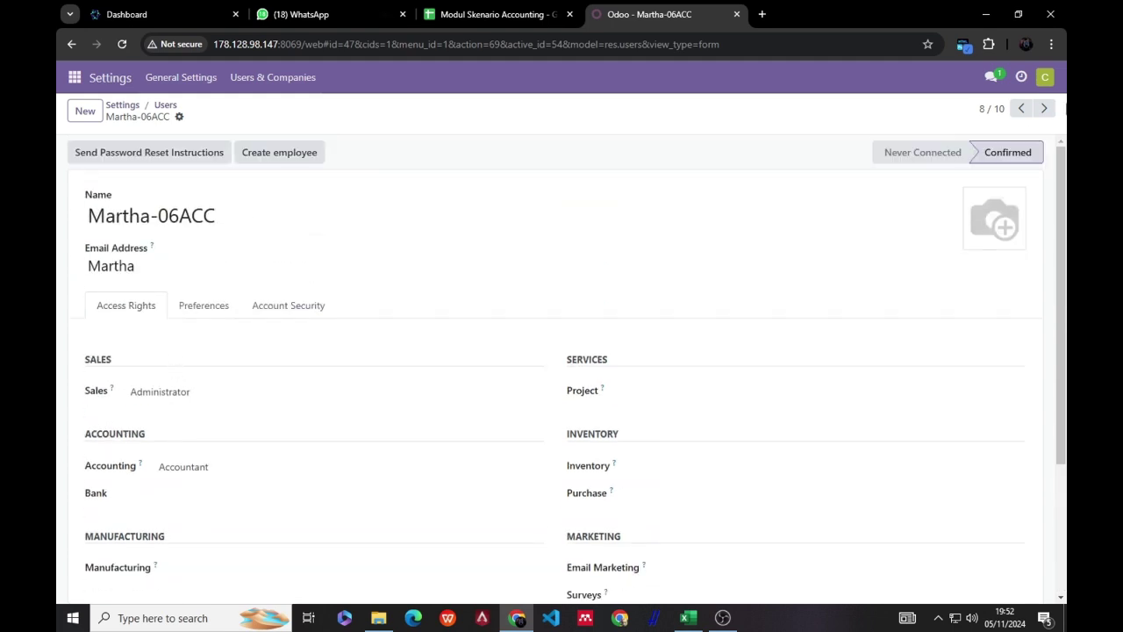
# Return from the Manager Sales user's record to the list of internal users
pyautogui.click(164, 107)
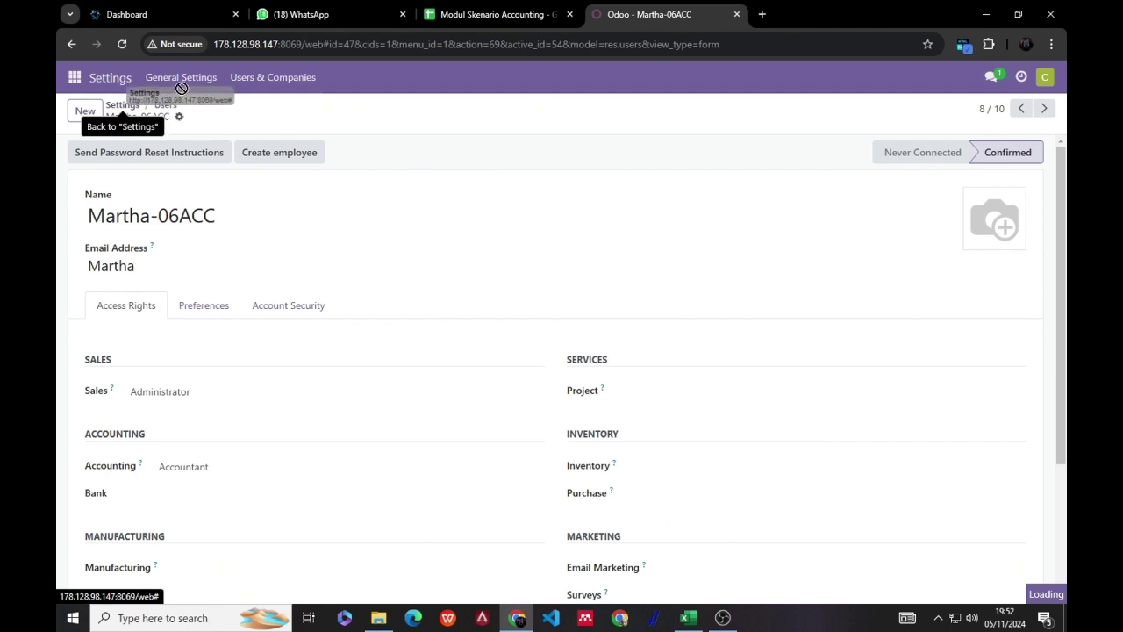
pyautogui.click(256, 87)
pyautogui.click(256, 106)
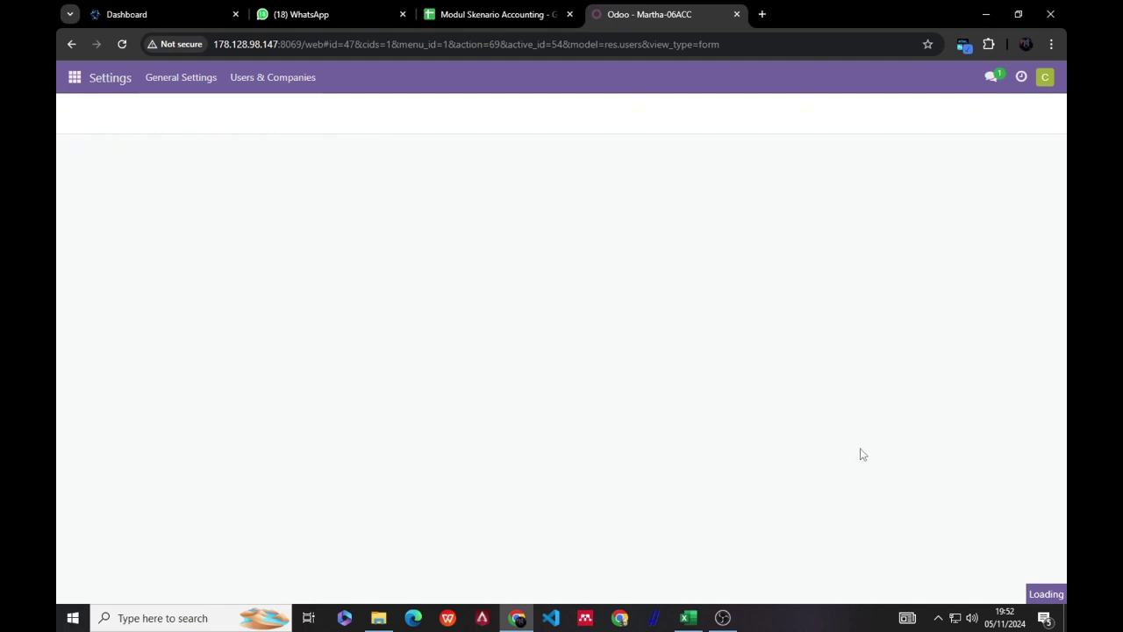
pyautogui.click(276, 81)
pyautogui.click(281, 109)
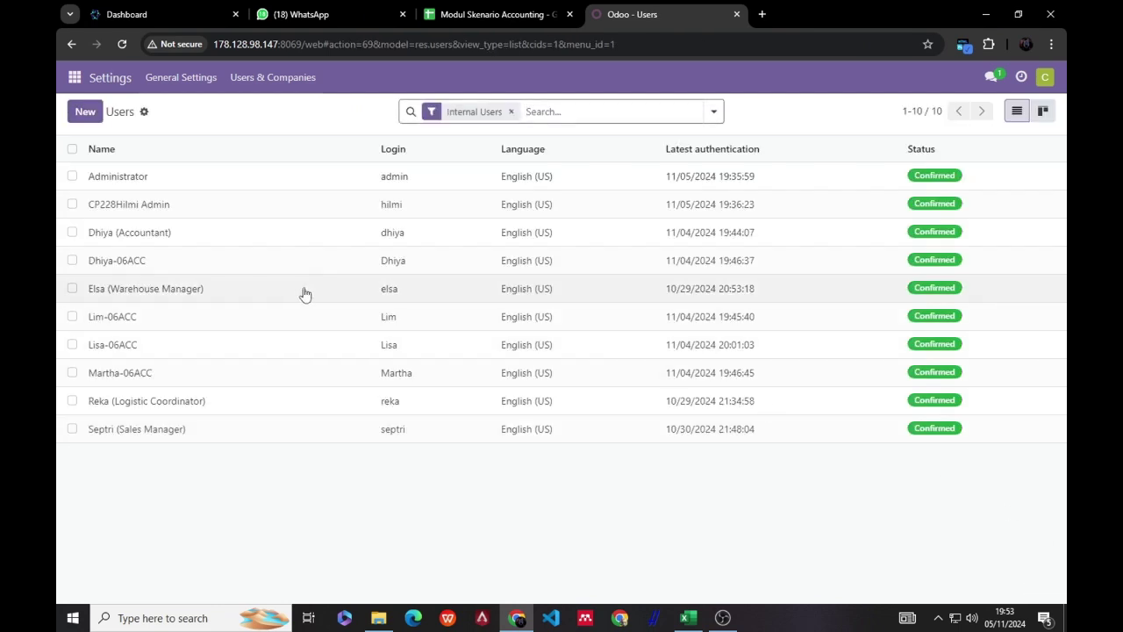
# Review the access rights of the 06ACC user assigned as Manager Finance against the Role User sheet and return to the users list
pyautogui.click(103, 345)
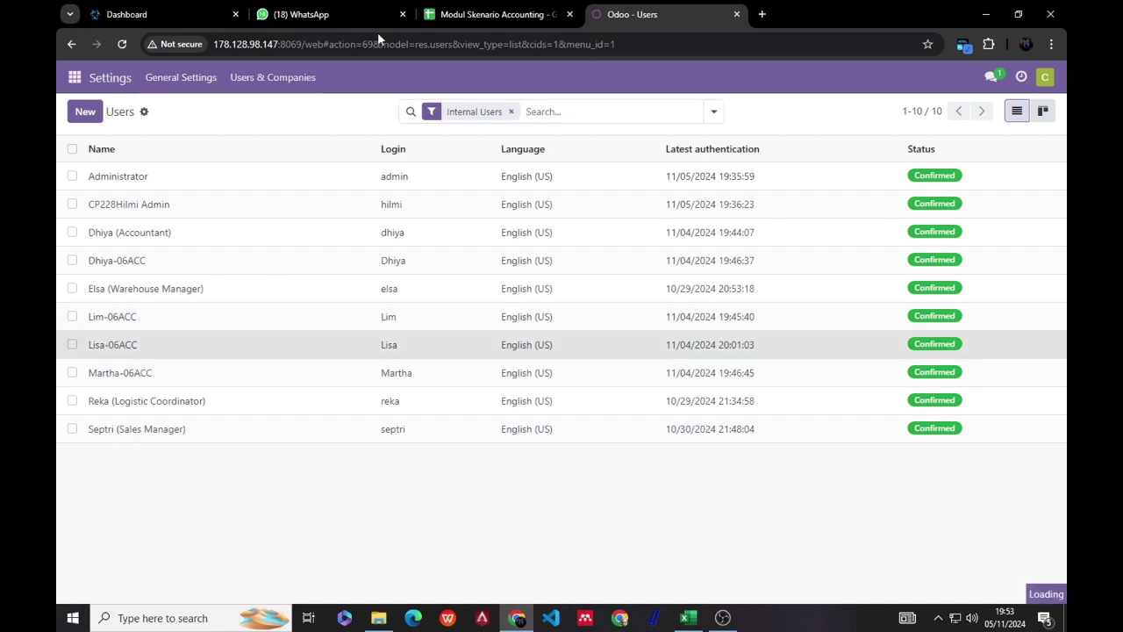
pyautogui.click(481, 14)
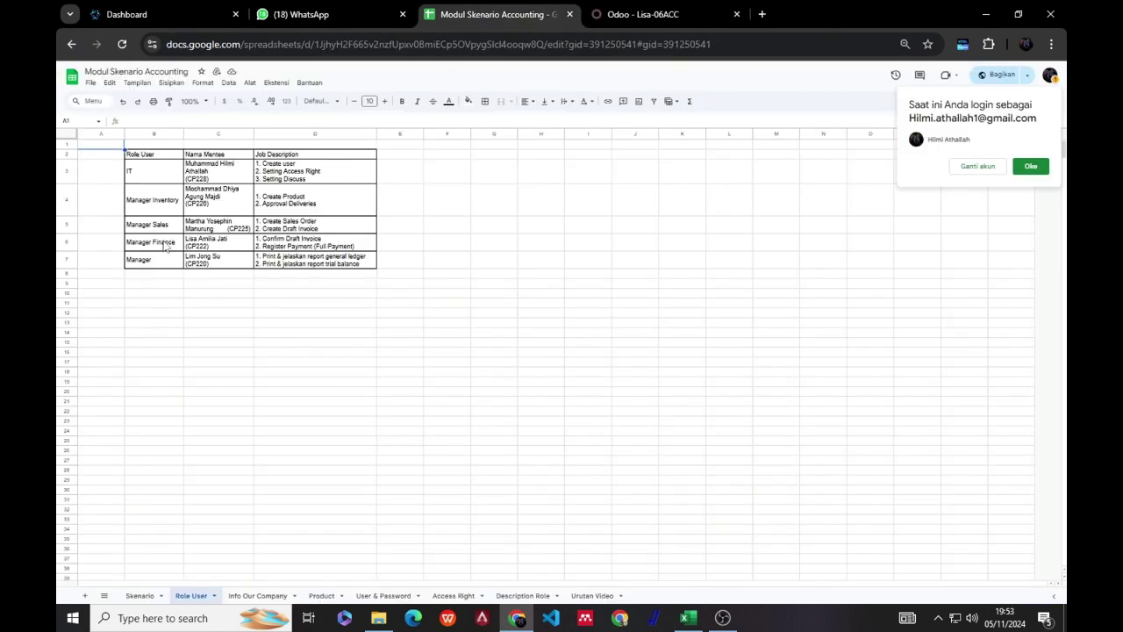
pyautogui.click(643, 14)
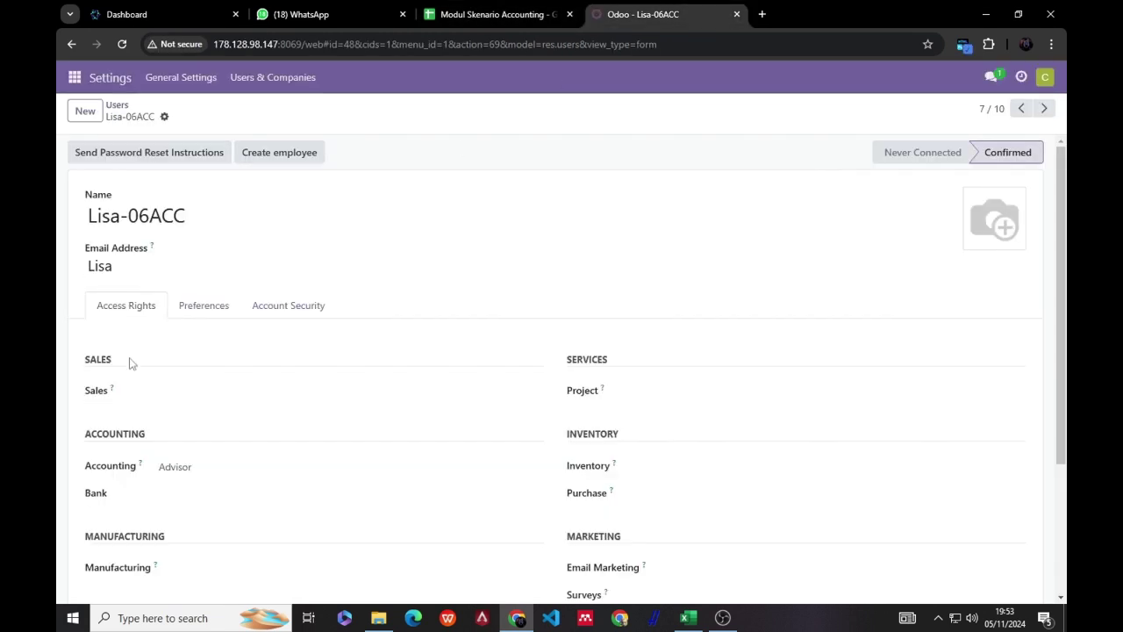
pyautogui.scroll(-2, 131, 373)
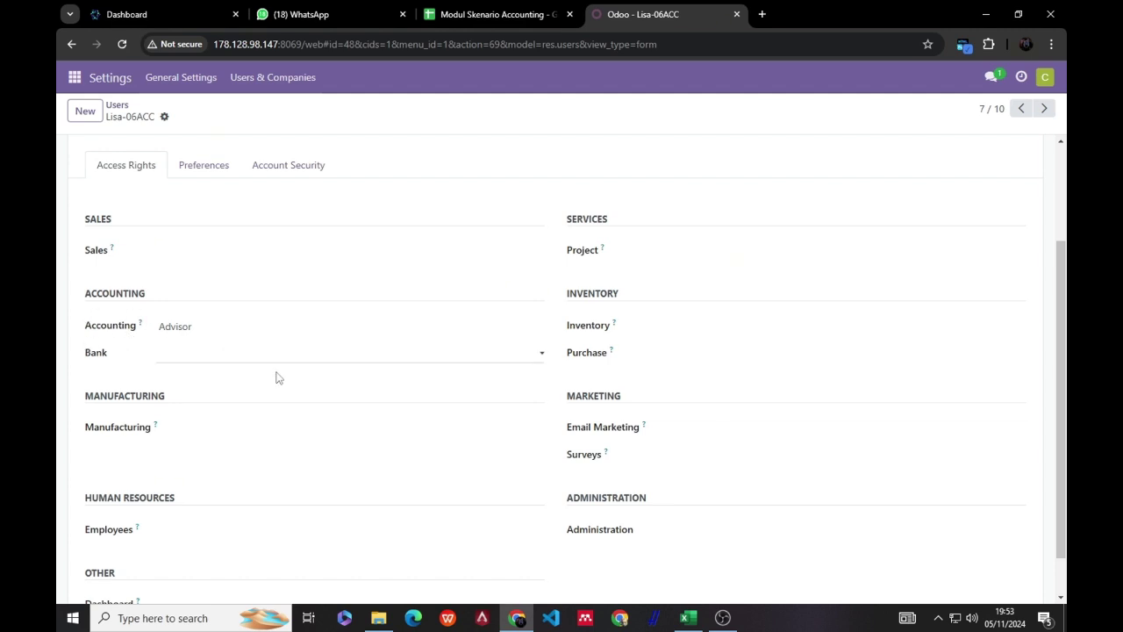
pyautogui.scroll(-1, 263, 368)
pyautogui.scroll(3, 369, 386)
pyautogui.scroll(1, 272, 317)
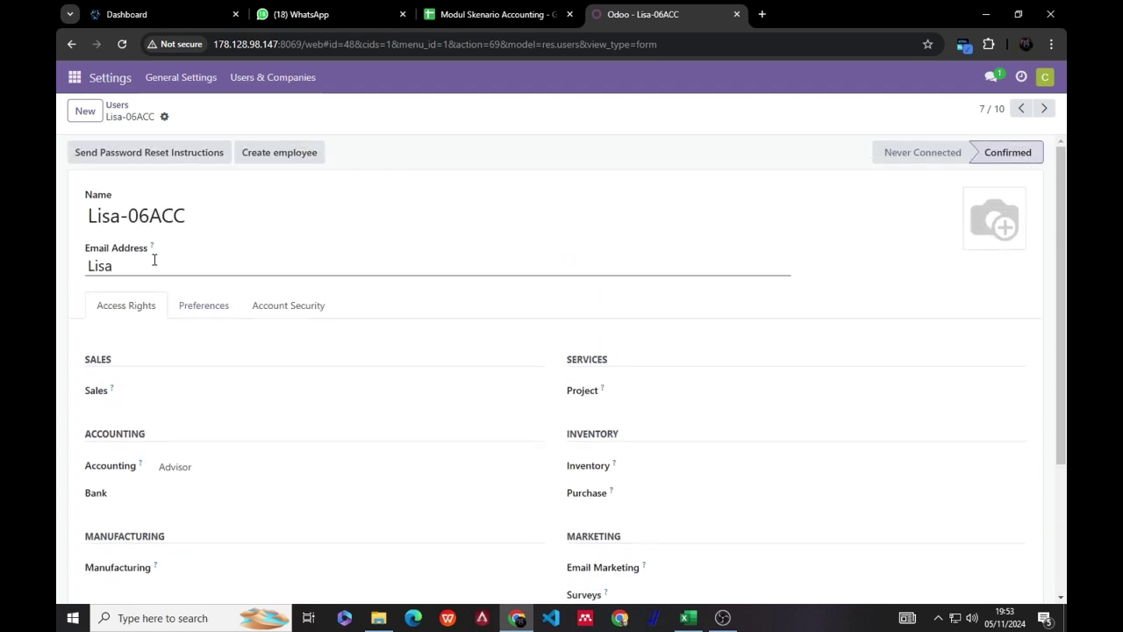
pyautogui.scroll(-3, 183, 471)
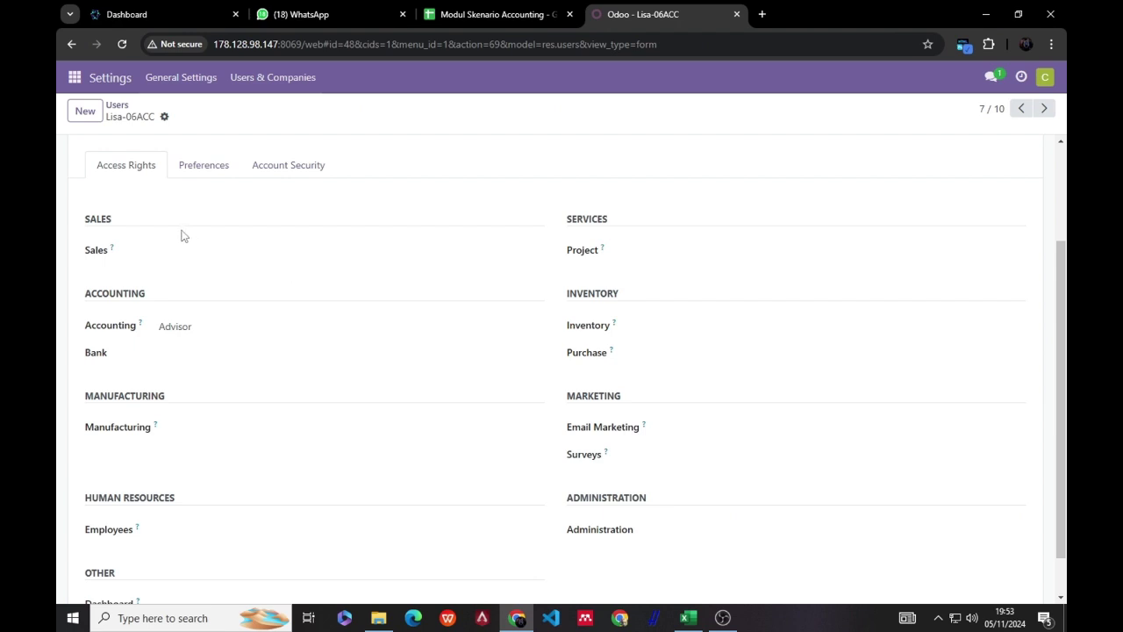
pyautogui.scroll(2, 181, 235)
pyautogui.scroll(-2, 213, 293)
pyautogui.scroll(2, 166, 218)
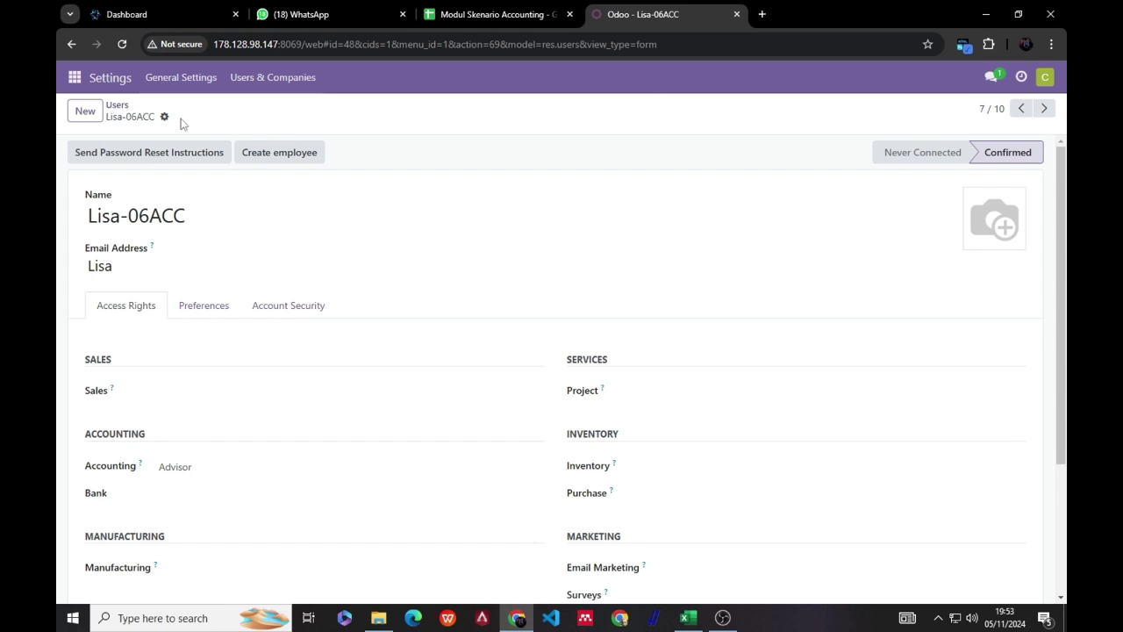
pyautogui.click(118, 107)
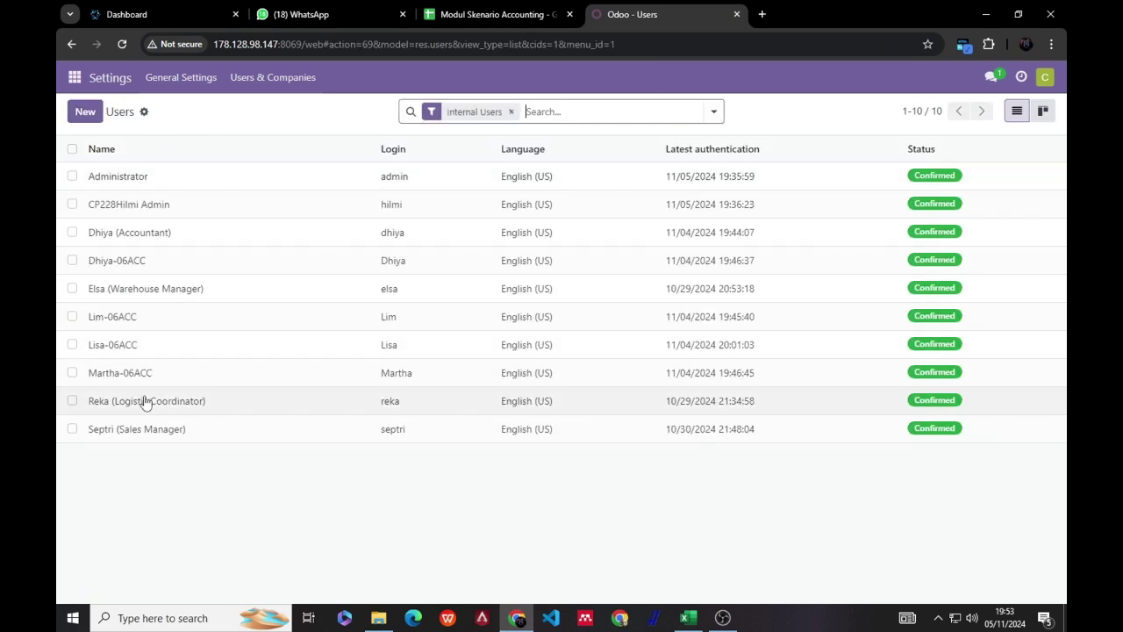
# Review the access rights of the 06ACC user assigned as Manager and return to the list of internal users
pyautogui.click(123, 324)
pyautogui.scroll(-1, 205, 450)
pyautogui.scroll(1, 134, 411)
pyautogui.scroll(-1, 139, 411)
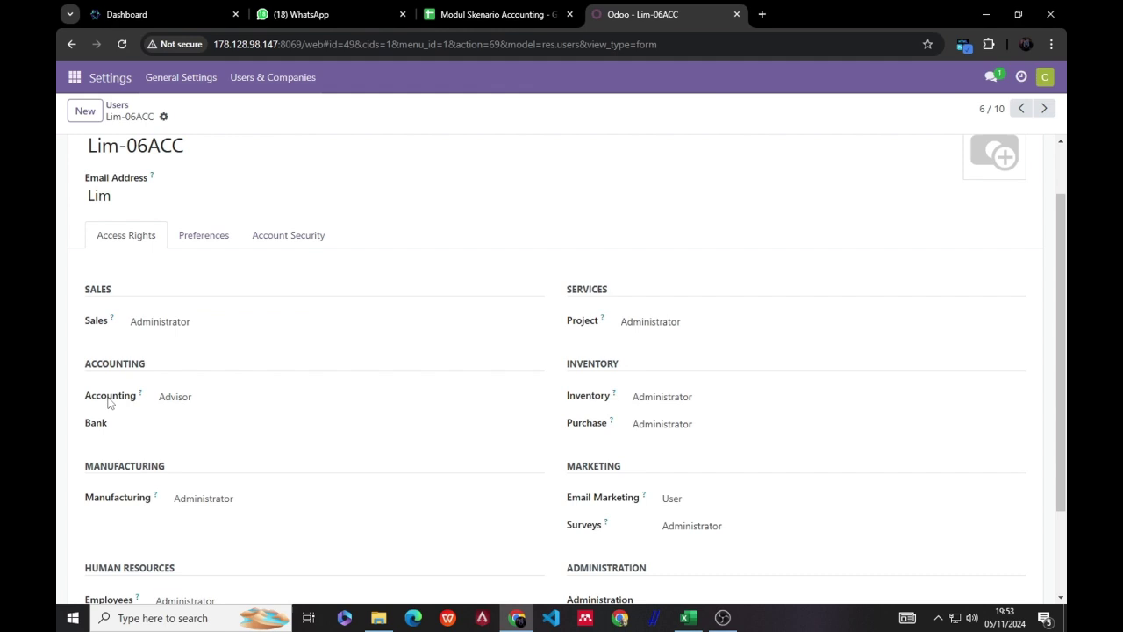
pyautogui.scroll(-2, 165, 419)
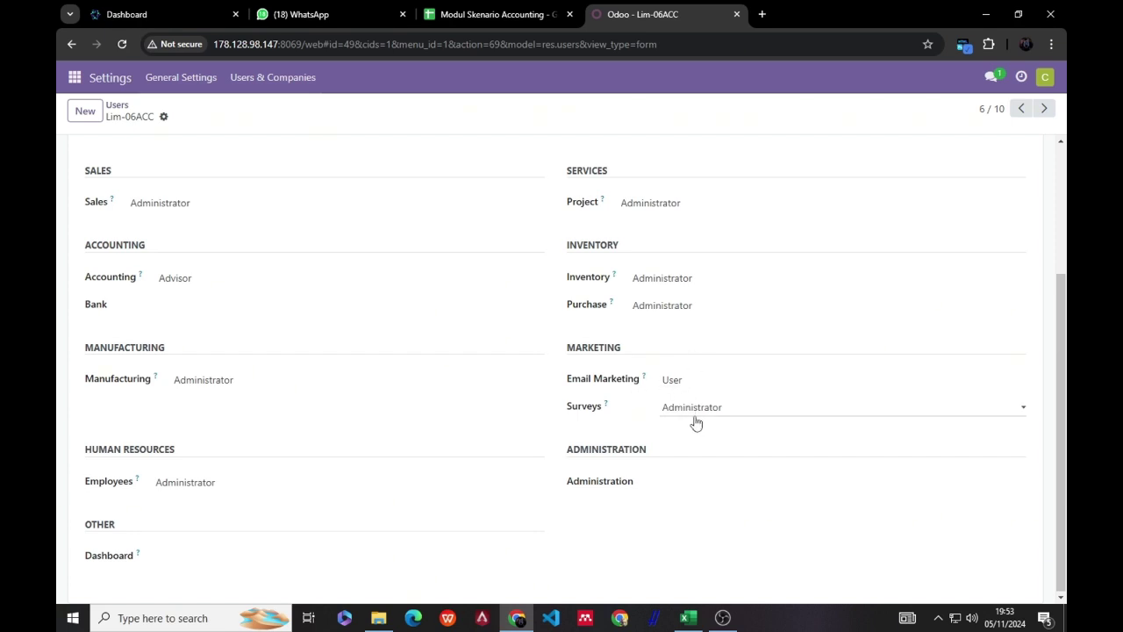
pyautogui.scroll(3, 532, 434)
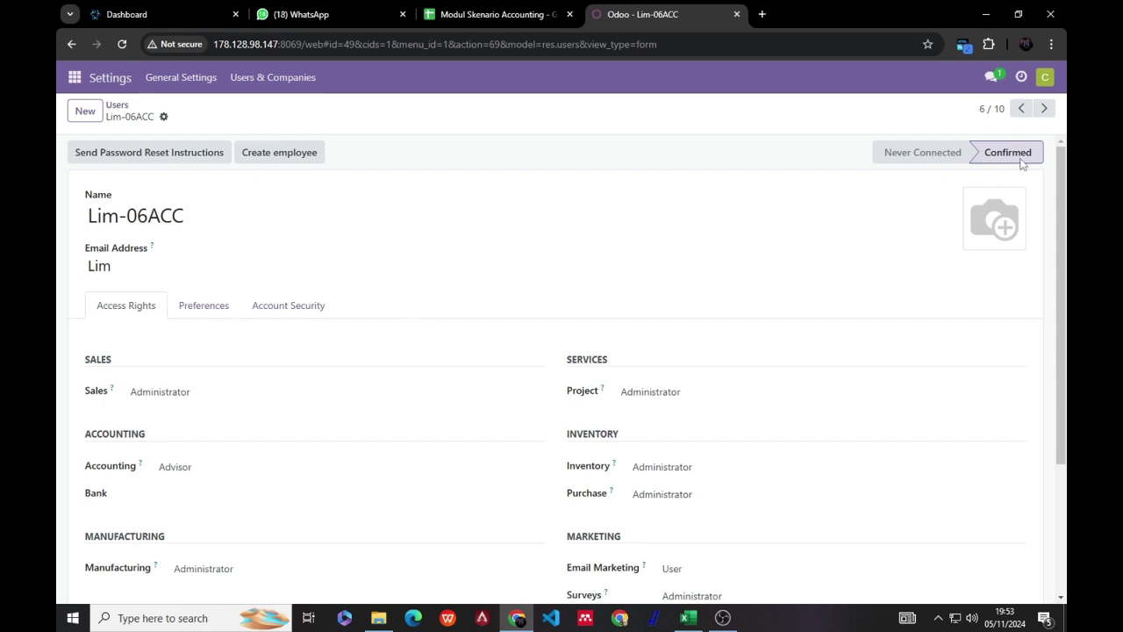
pyautogui.click(118, 105)
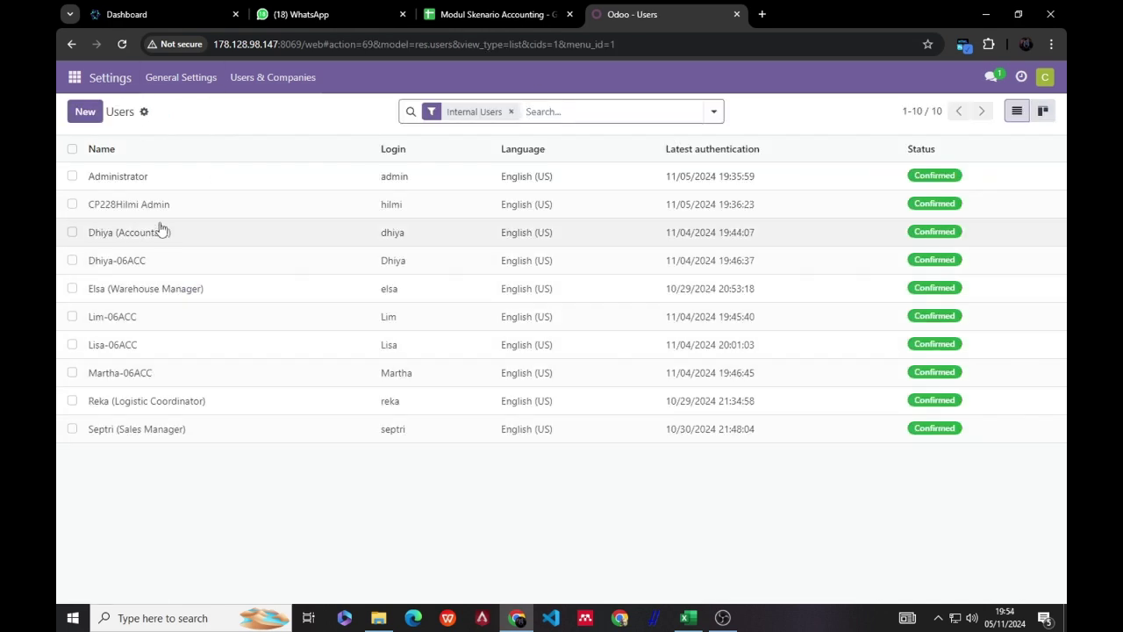
# Open the "kelompok 6 skenario accounting" channel in Discuss and examine its invited members and the list of people to invite
pyautogui.click(75, 77)
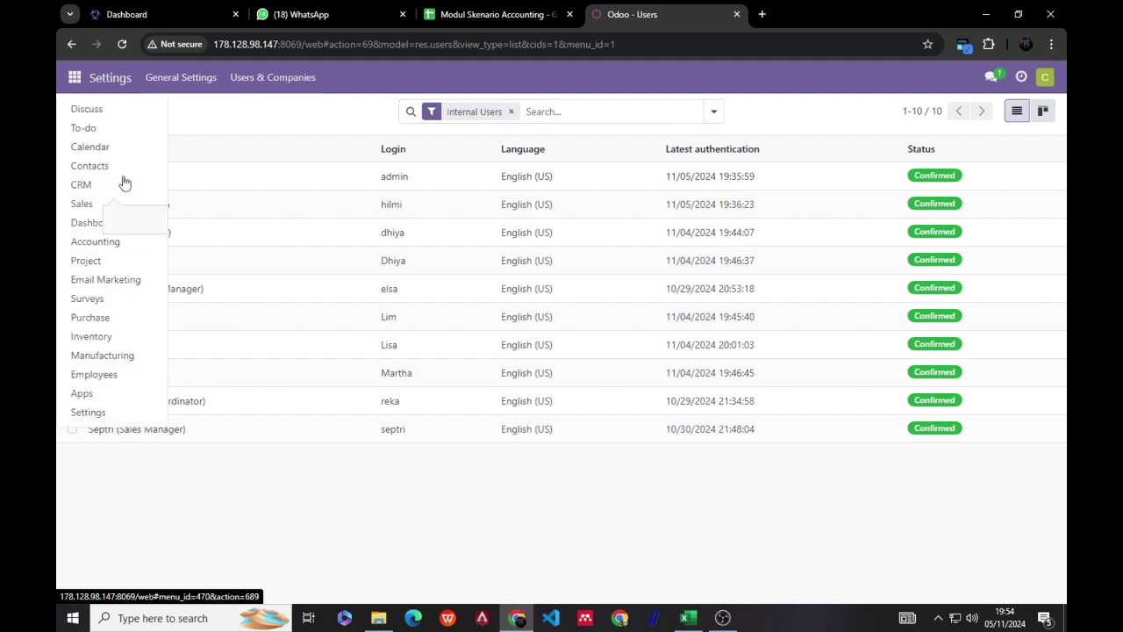
pyautogui.click(87, 108)
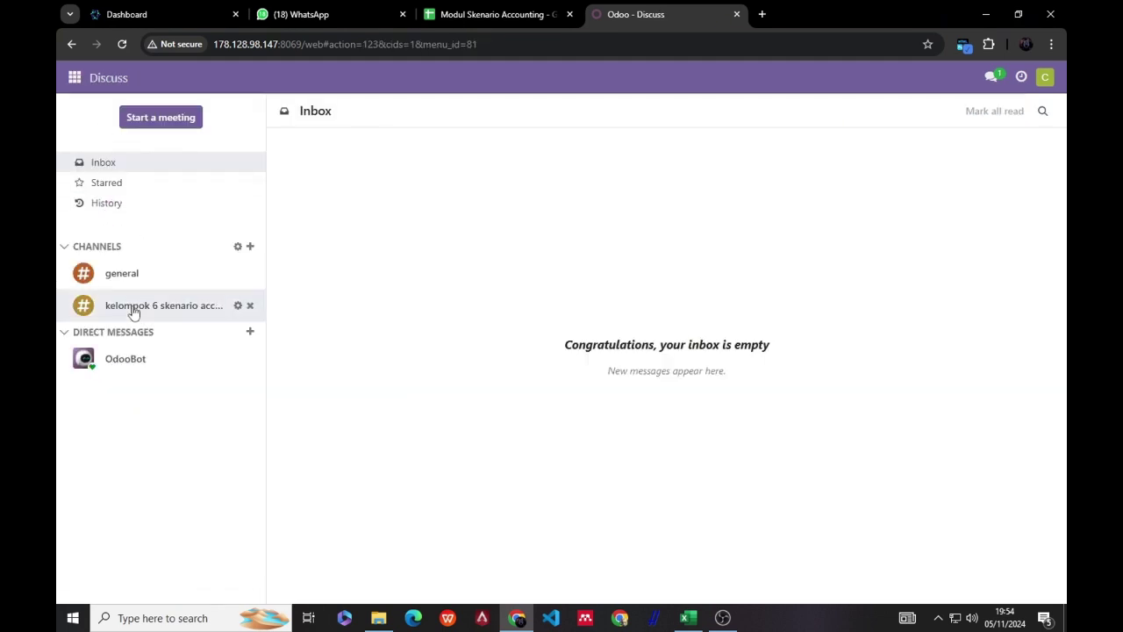
pyautogui.click(163, 309)
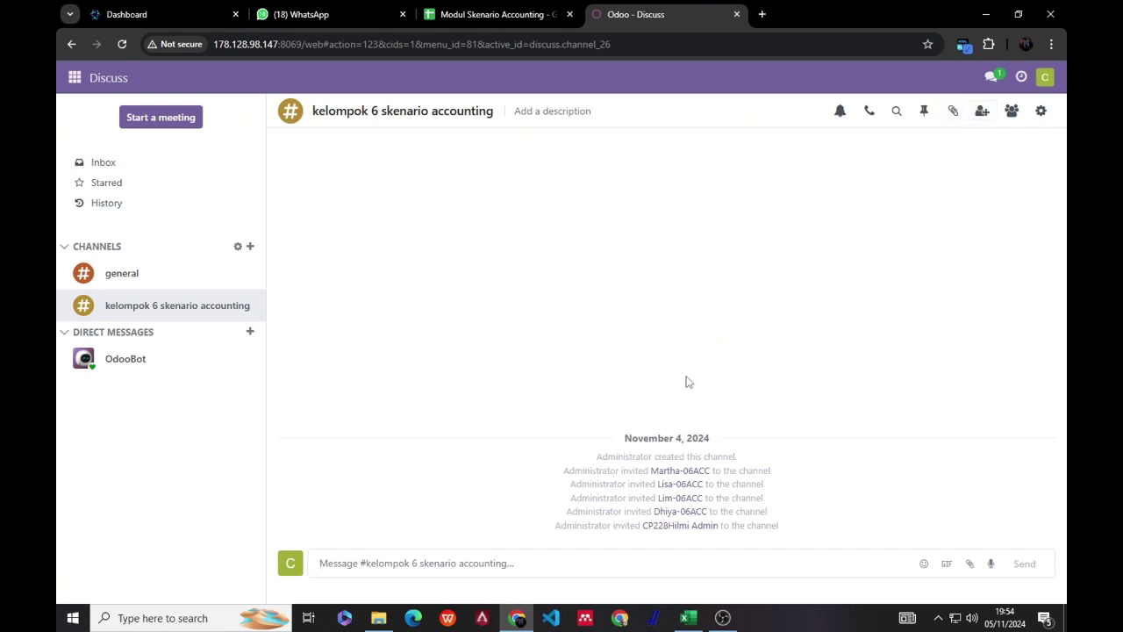
pyautogui.click(982, 112)
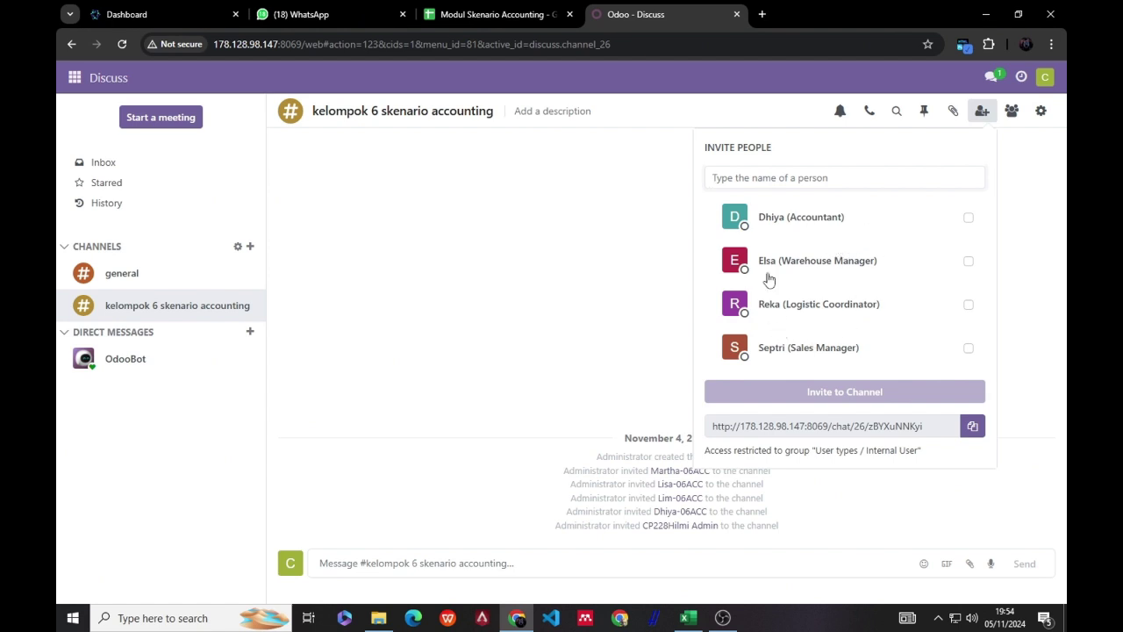
pyautogui.click(398, 212)
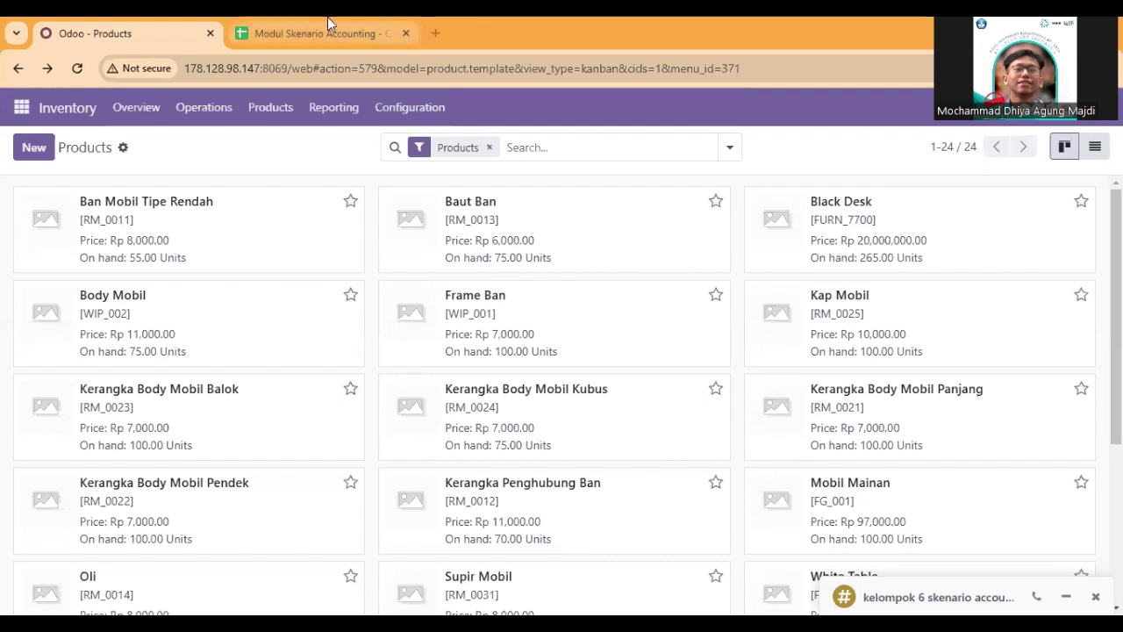
# Check the Black Desk product's type, price, tax, cost and reference against the Product sheet, and return to the products list
pyautogui.hotkey('ctrl', 'Tab')
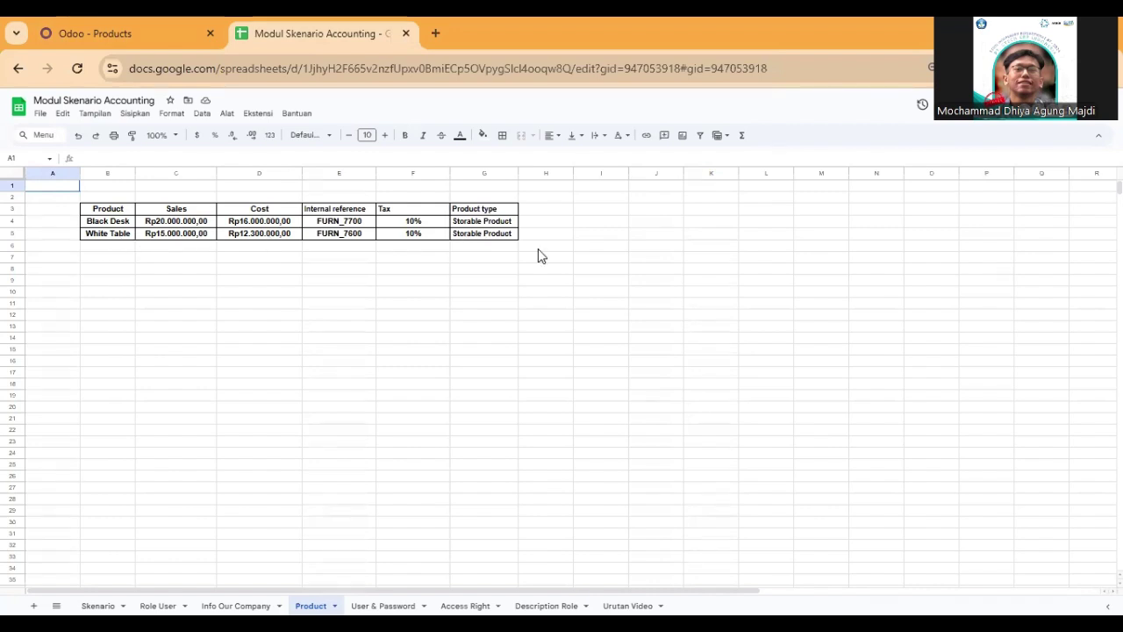
pyautogui.hotkey('ctrl', 'Tab')
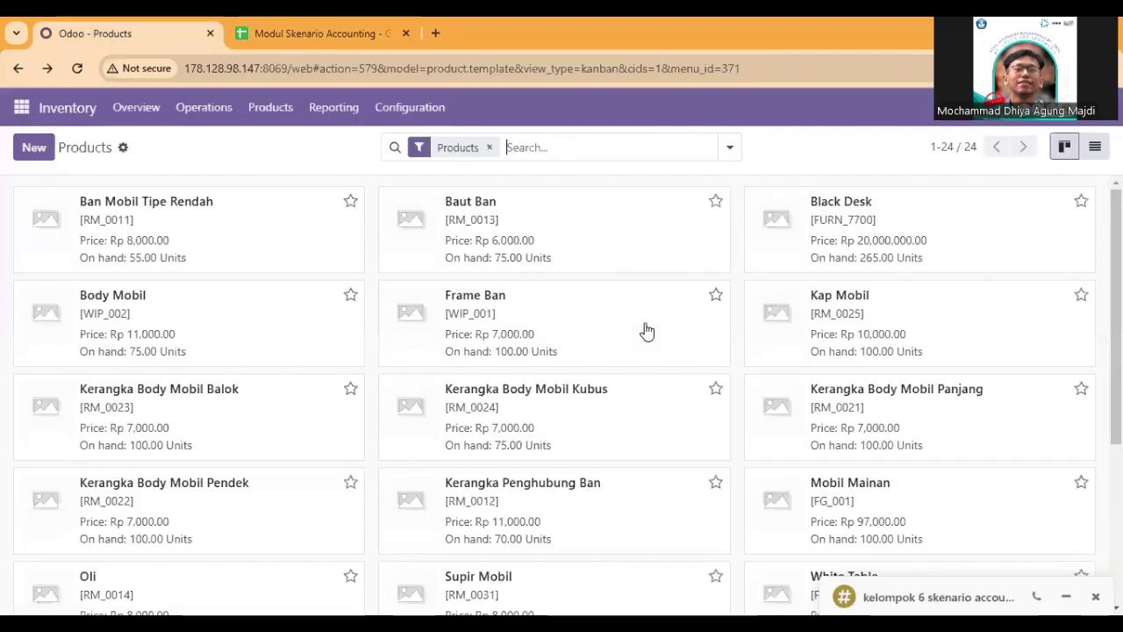
pyautogui.click(822, 219)
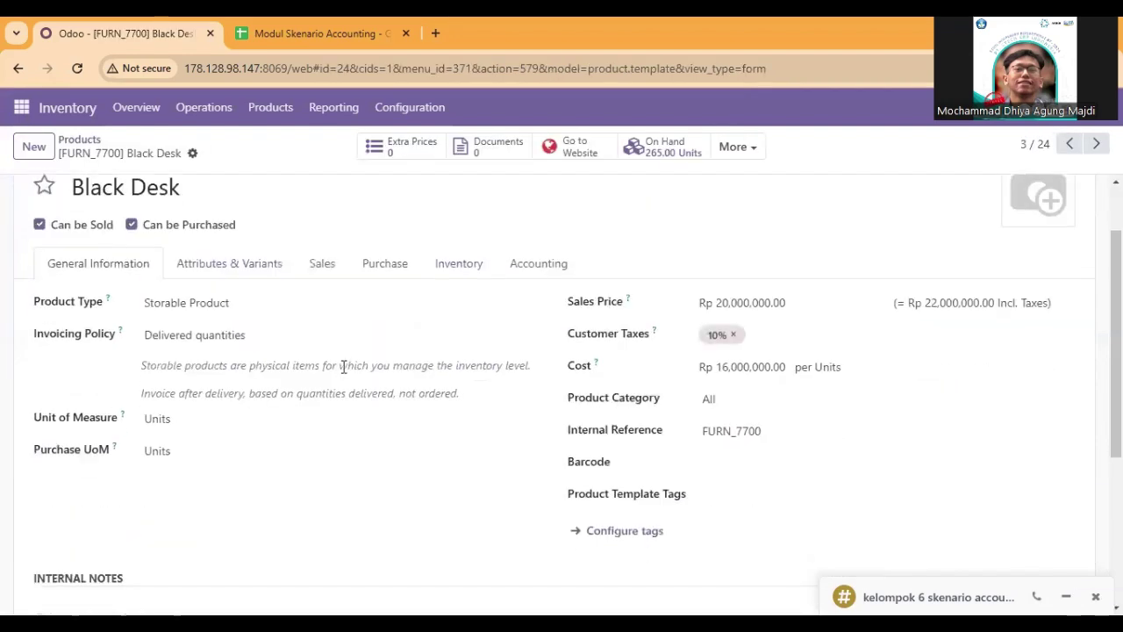
pyautogui.click(18, 76)
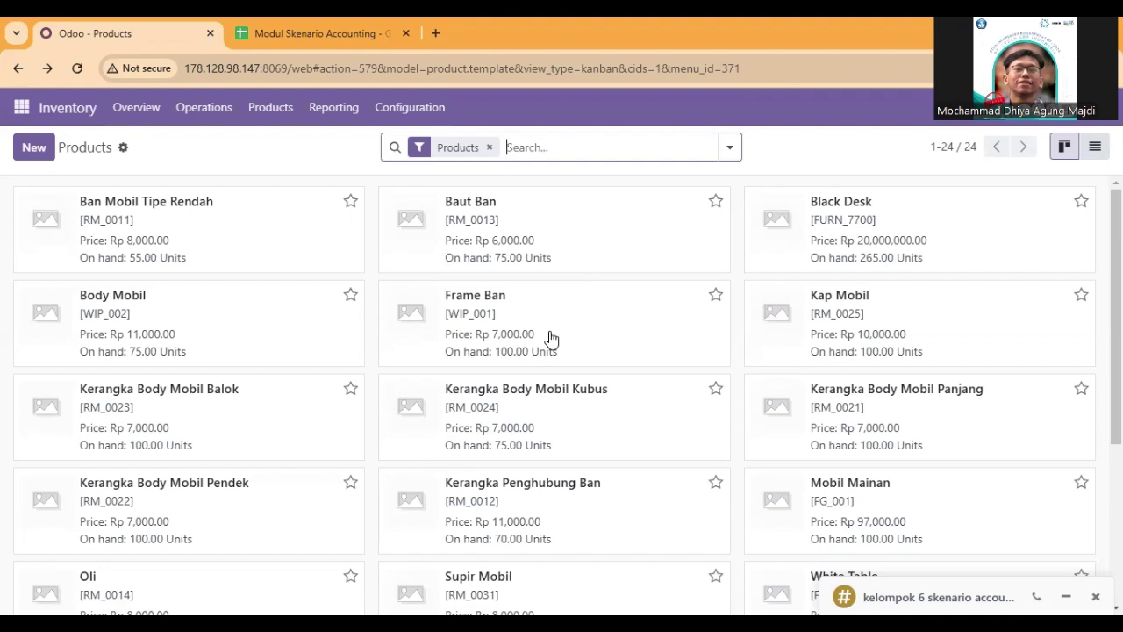
# Search the products for "white" and review the general information of the White Table product
pyautogui.write('white')
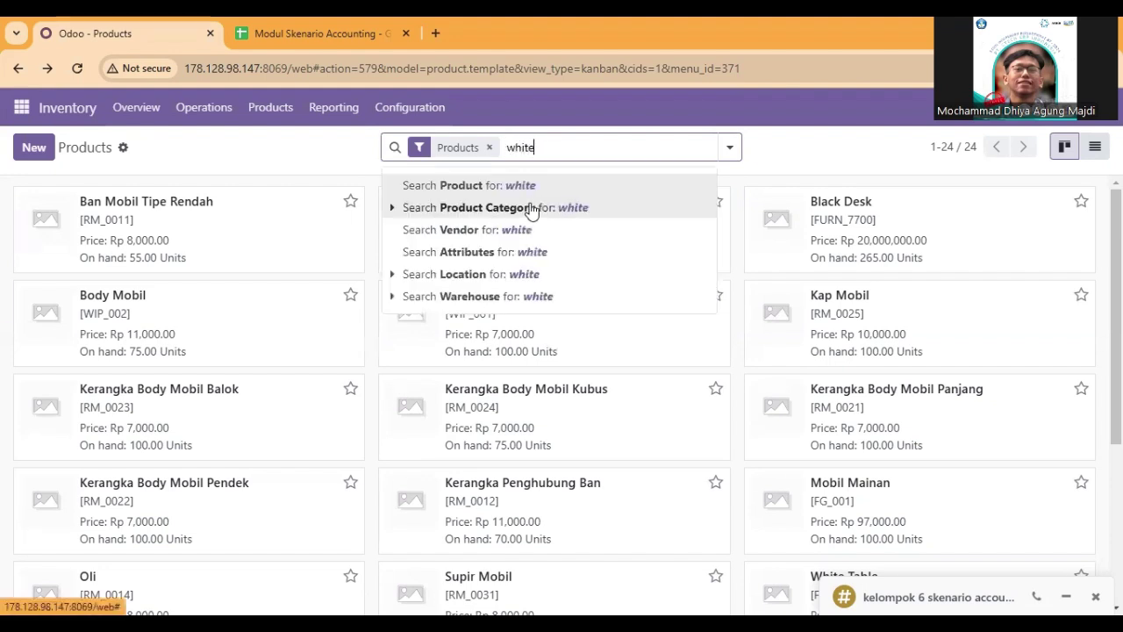
pyautogui.press('Return')
pyautogui.click(210, 235)
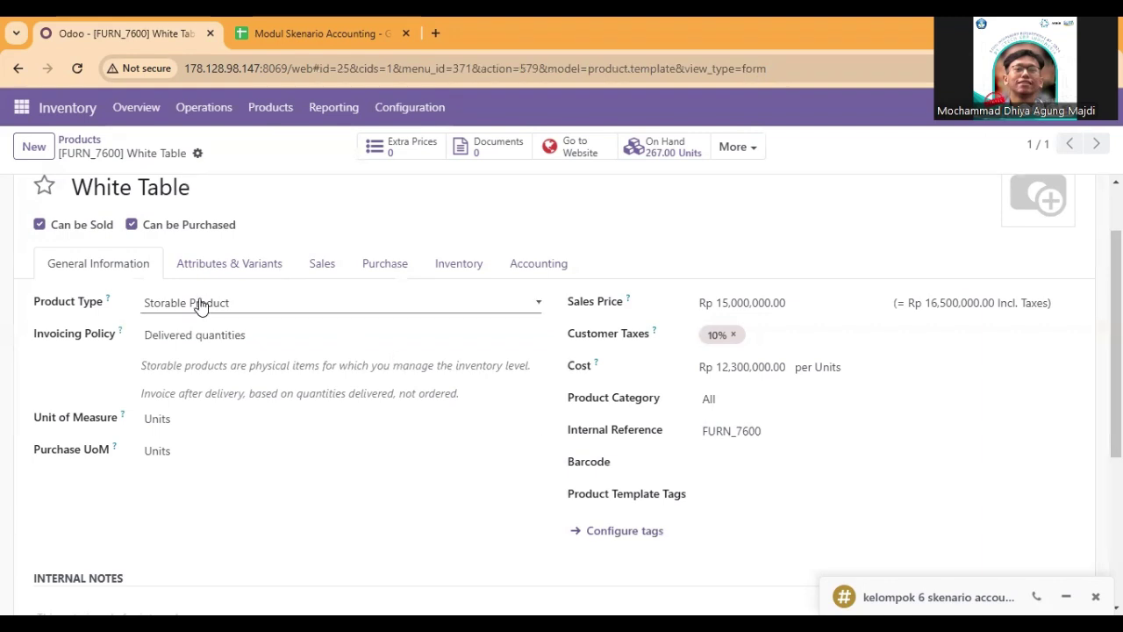
pyautogui.scroll(1, 200, 303)
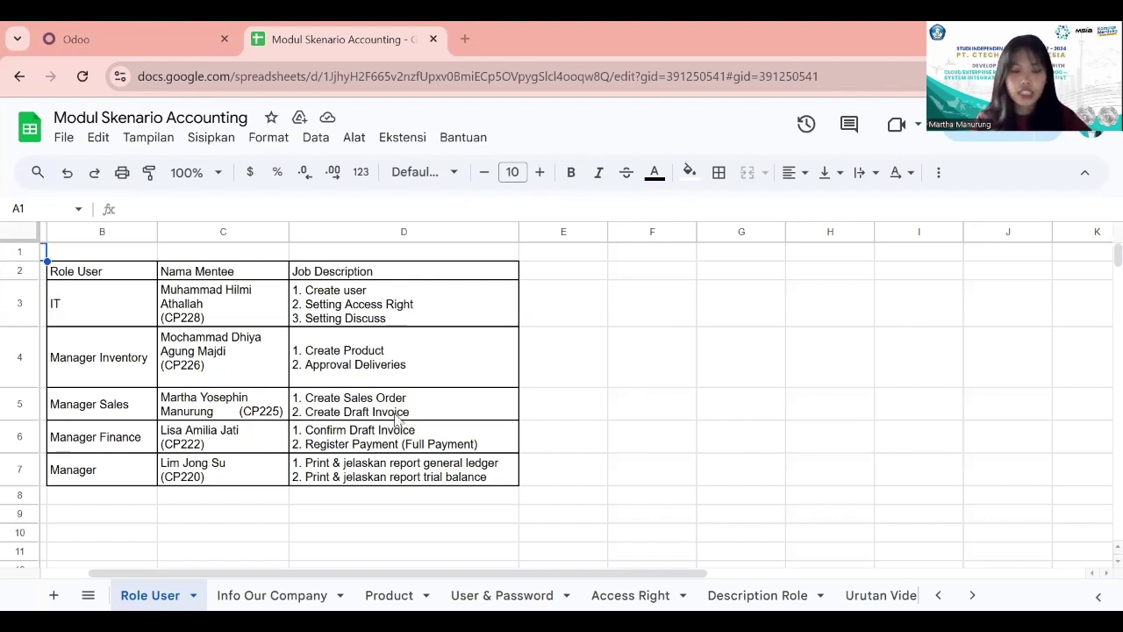
# Log in to the o17-MSIB-7-Kelompok-6 database as the Manager Sales user, entering the login and account password listed in the User & Password sheet
pyautogui.click(472, 592)
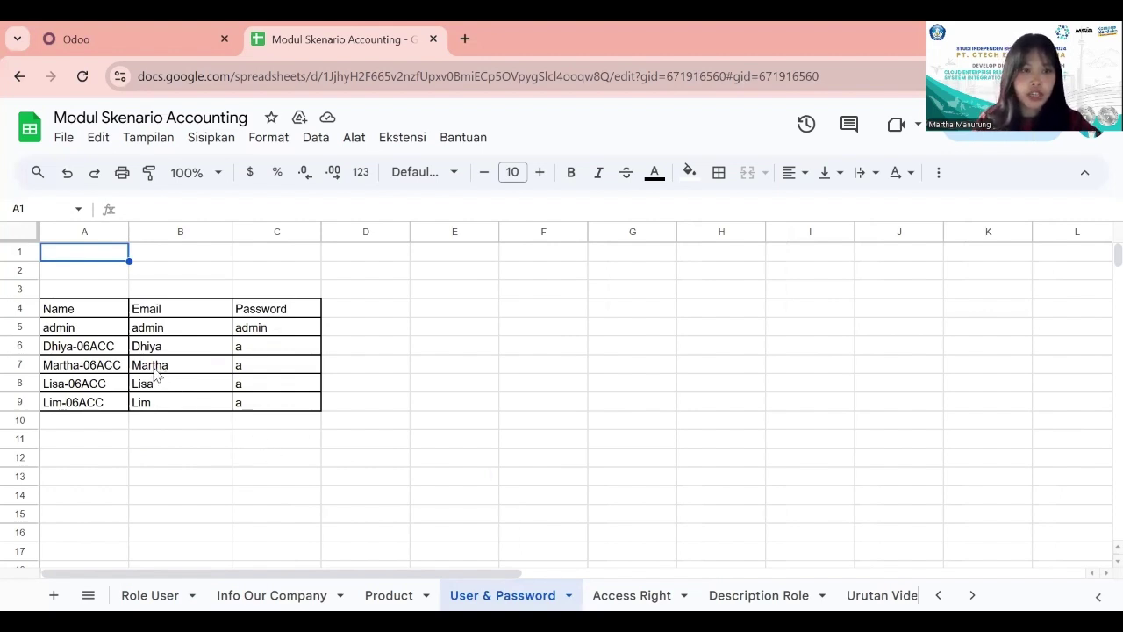
pyautogui.click(147, 45)
pyautogui.click(496, 351)
pyautogui.write('Martha')
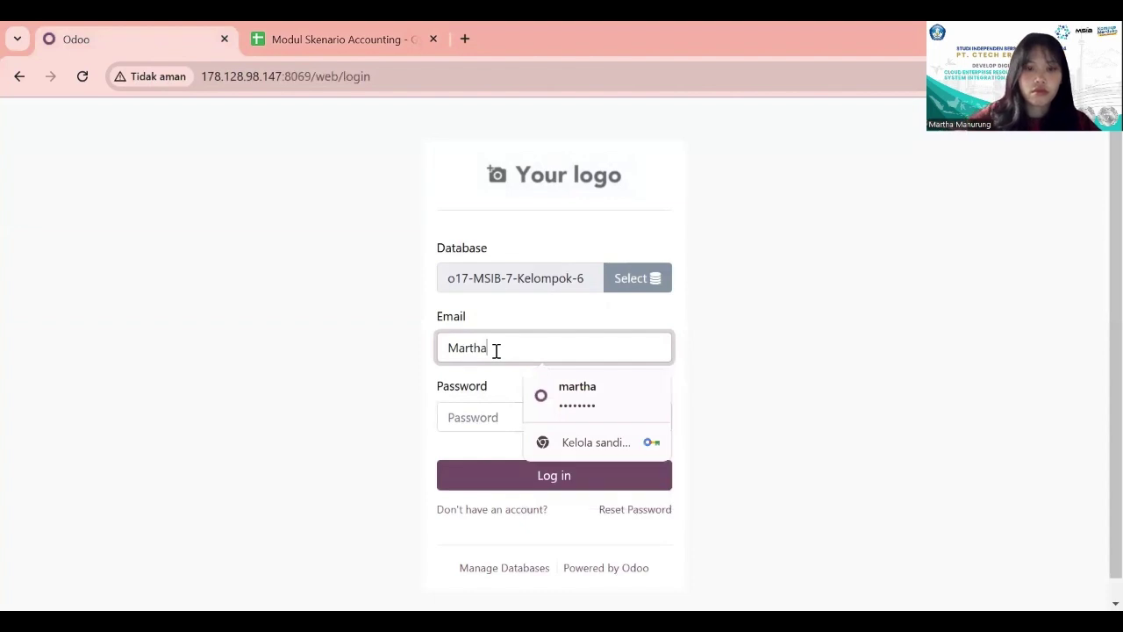
pyautogui.click(489, 417)
pyautogui.write('1')
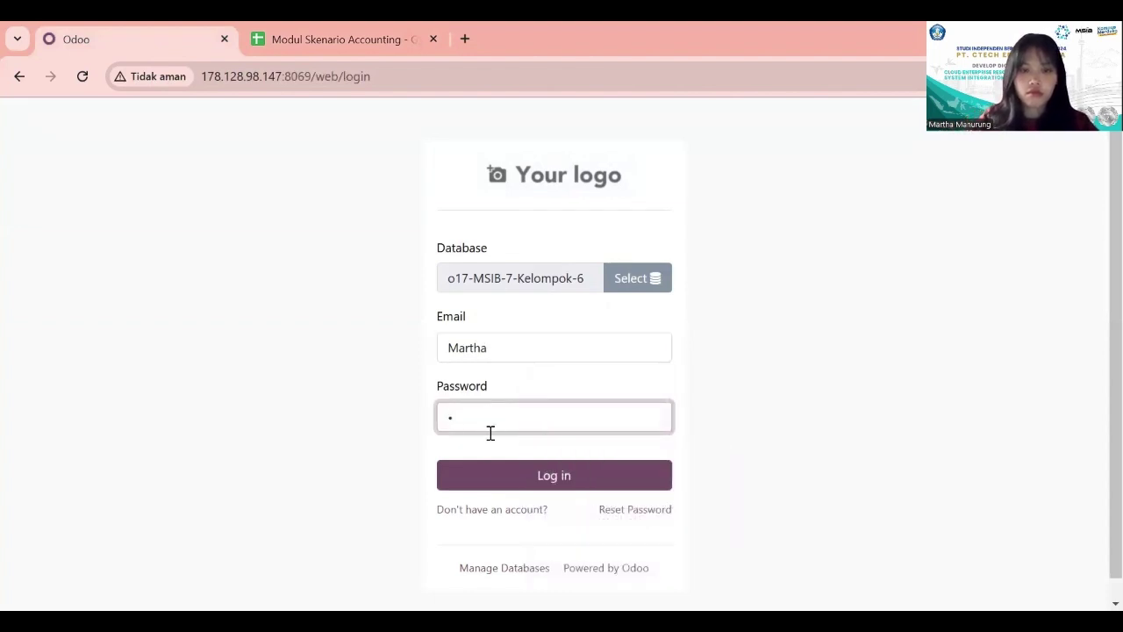
pyautogui.click(503, 482)
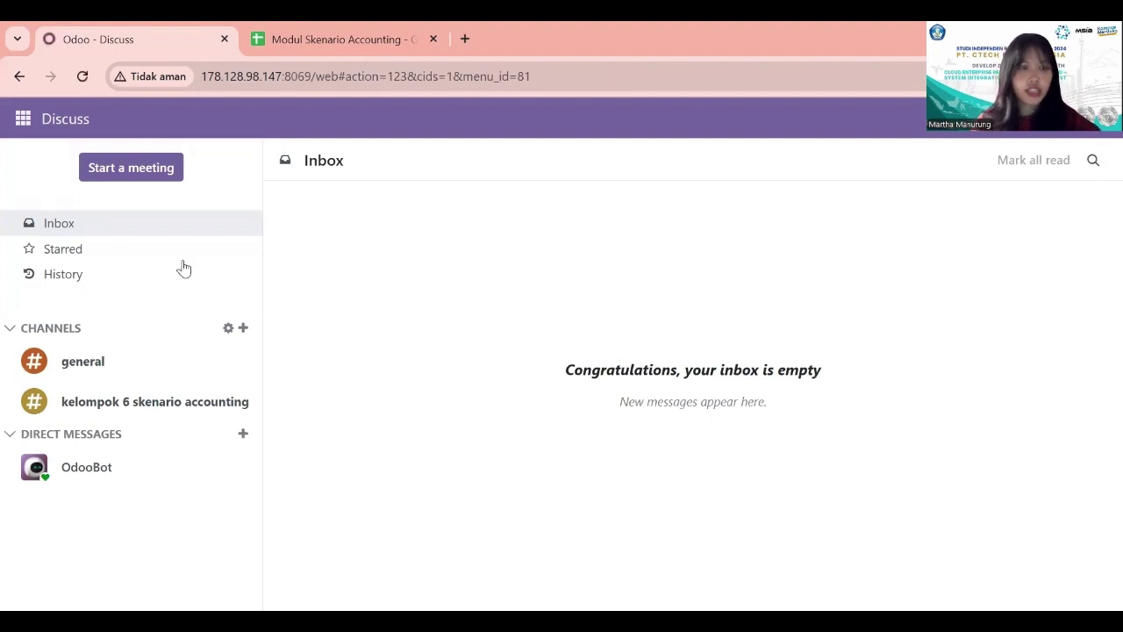
# Open the quotations in the Sales app and start a new quotation
pyautogui.click(17, 123)
pyautogui.click(39, 282)
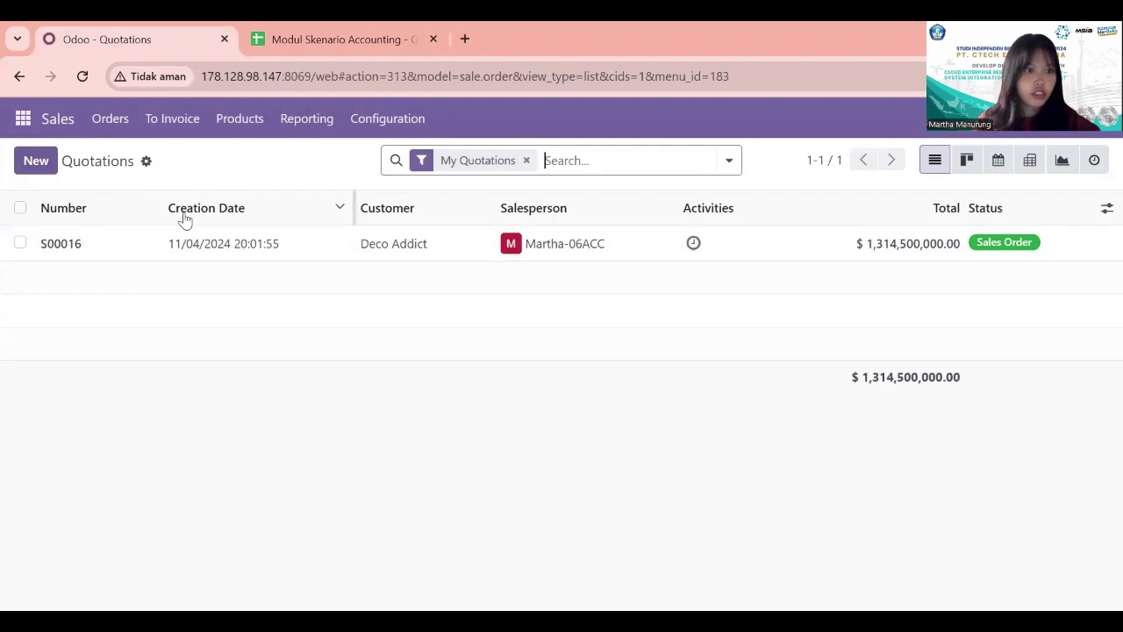
pyautogui.click(109, 120)
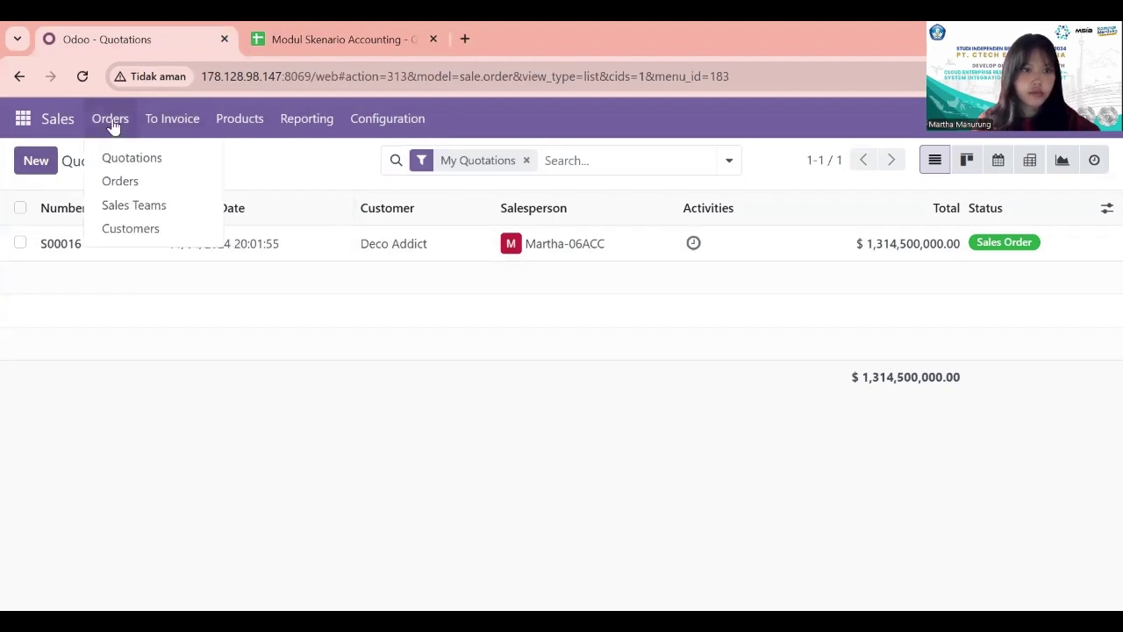
pyautogui.click(121, 159)
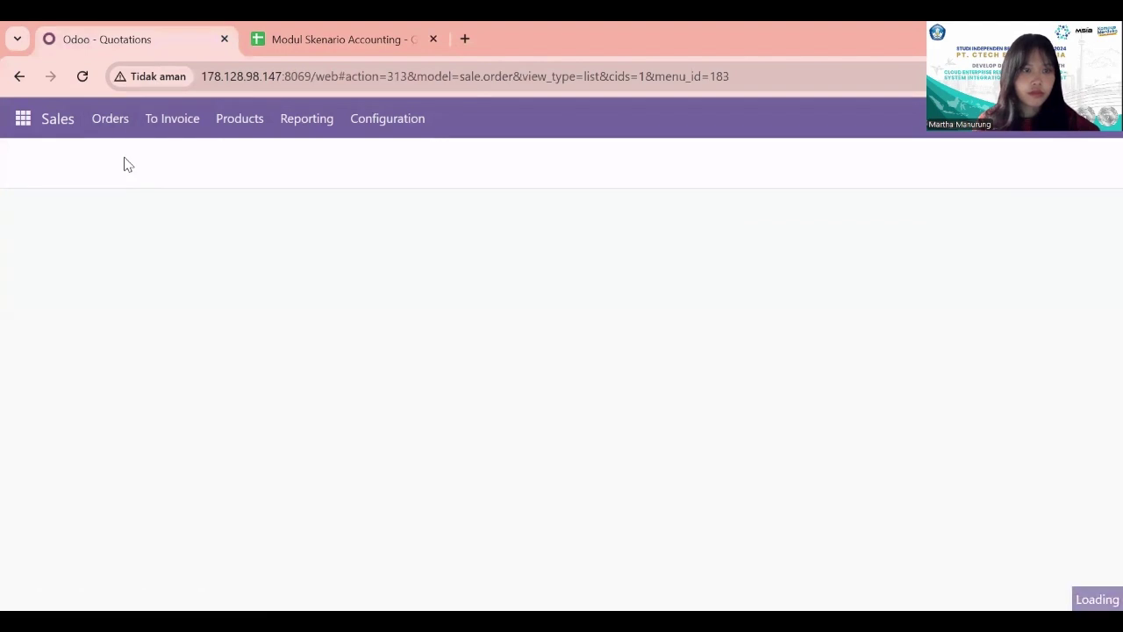
pyautogui.click(33, 161)
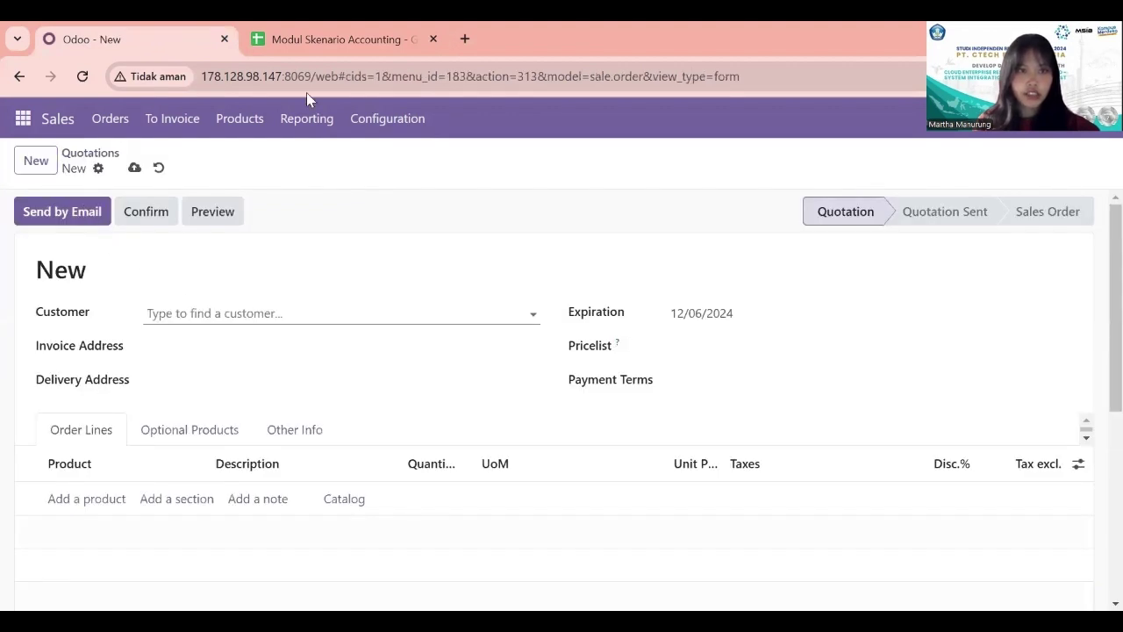
# Read the sales scenario and the ordered products, prices and quantities in the Skenario sheet, and return to the new quotation
pyautogui.hotkey('ctrl', 'Tab')
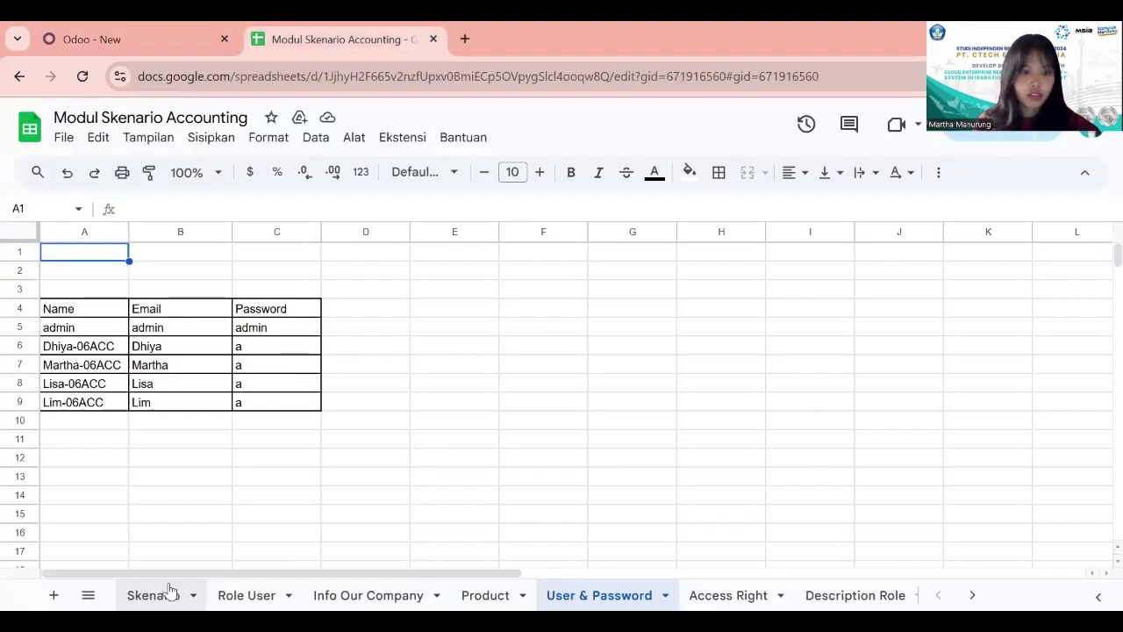
pyautogui.click(171, 592)
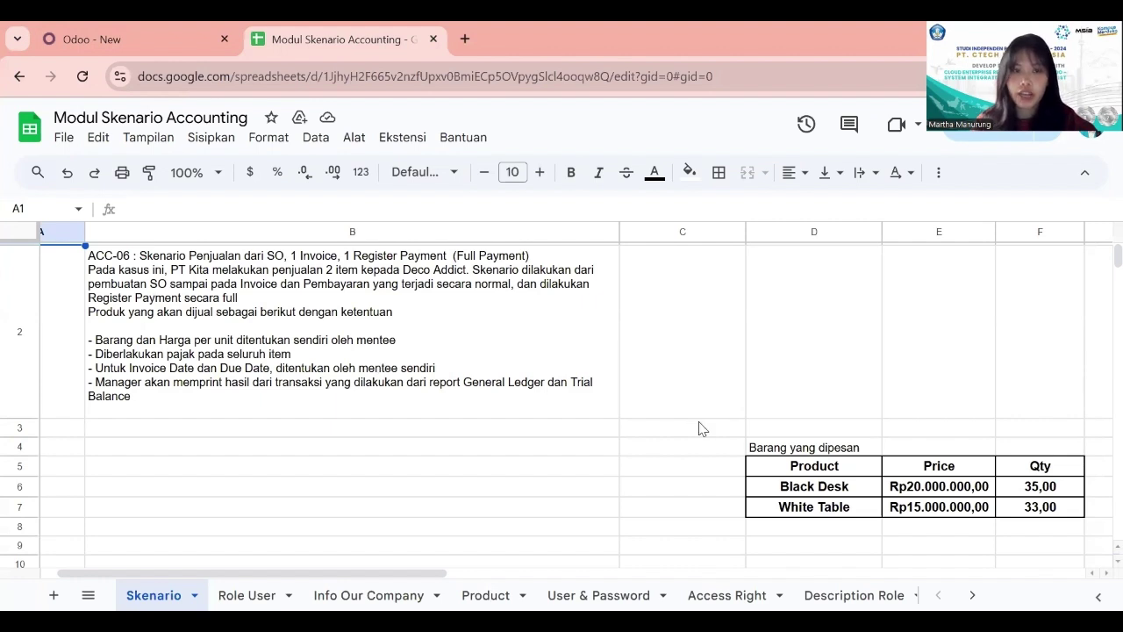
pyautogui.hscroll(2, 699, 428)
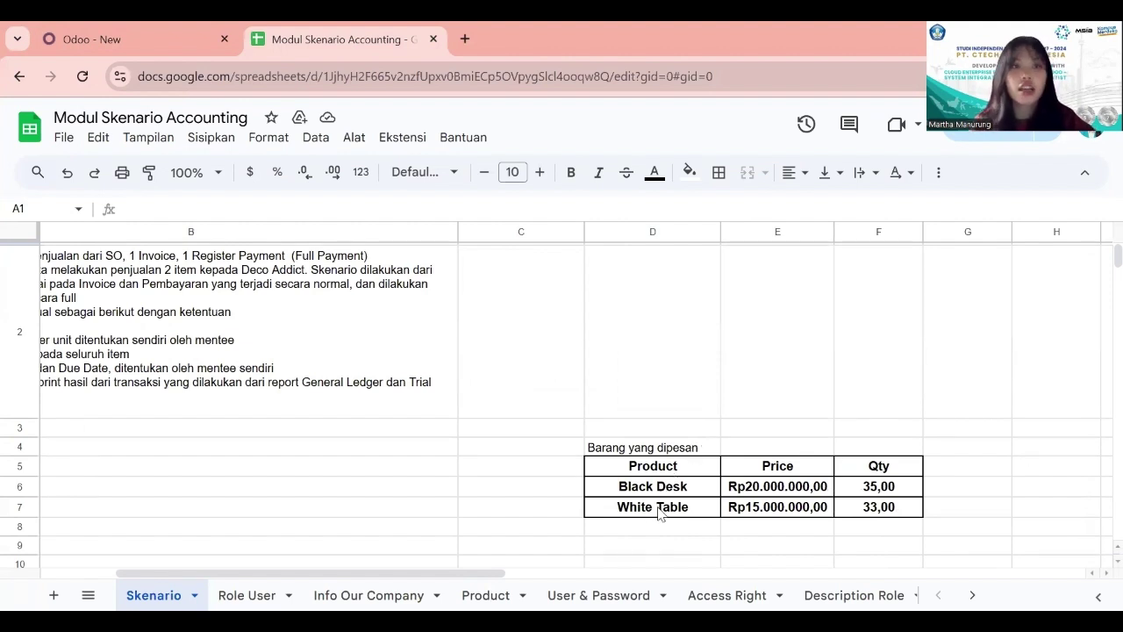
pyautogui.click(167, 38)
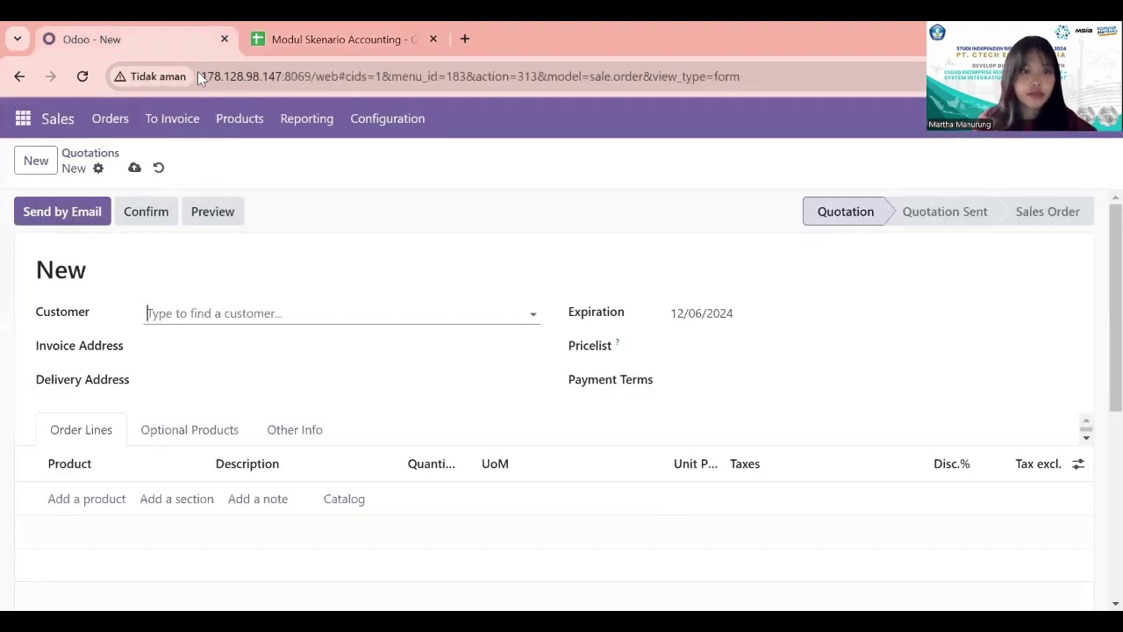
# Set the new quotation's customer to Deco Addict
pyautogui.click(189, 312)
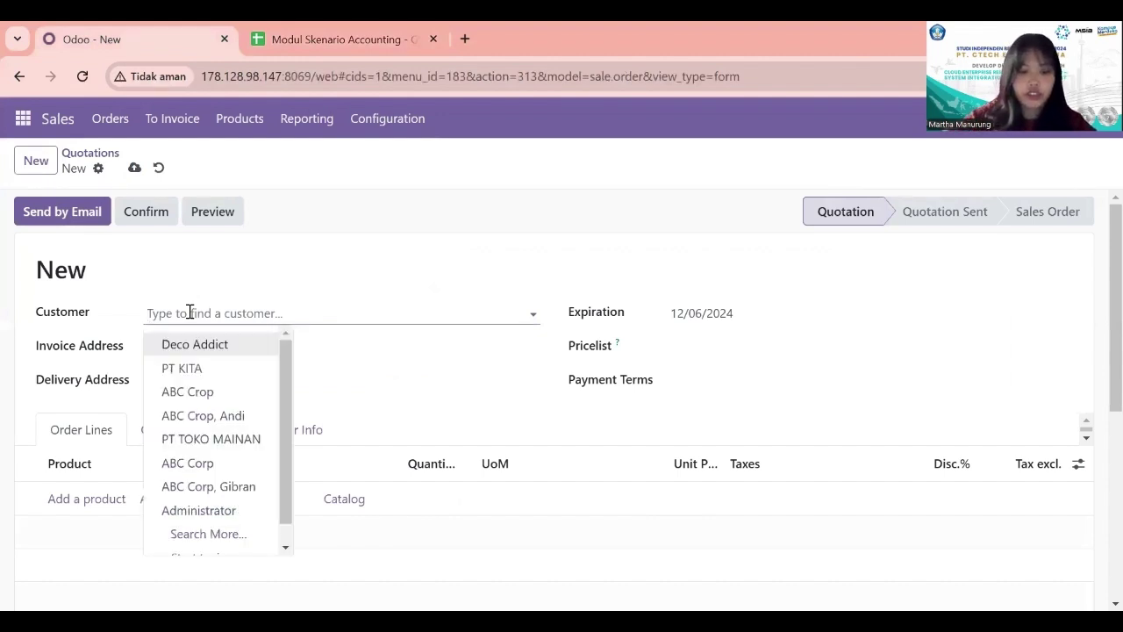
pyautogui.write('Dec')
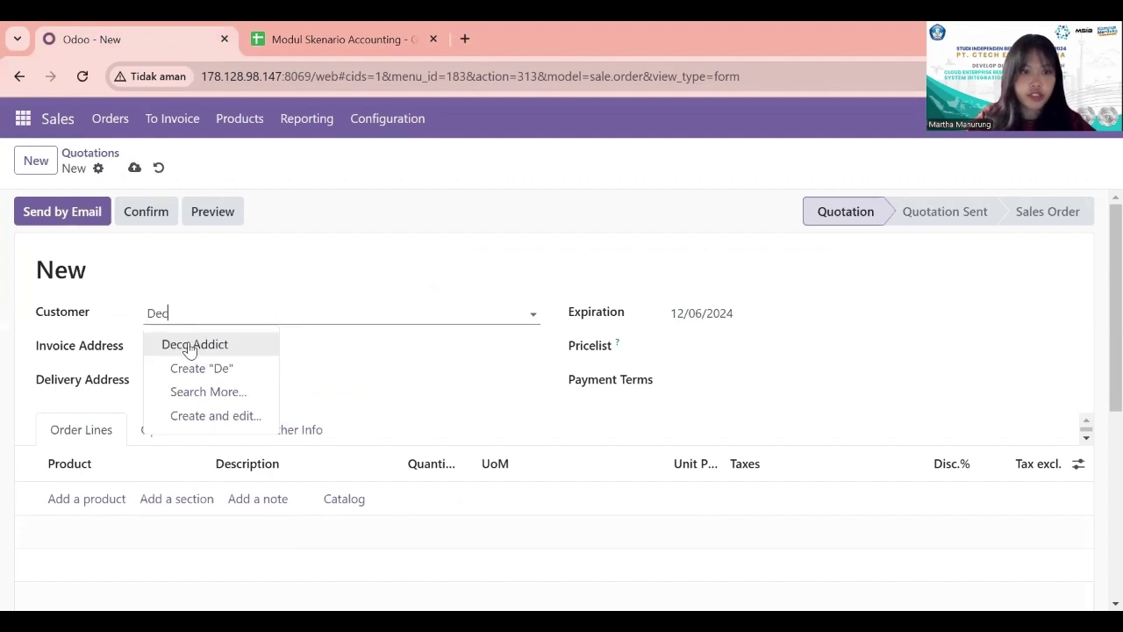
pyautogui.click(291, 346)
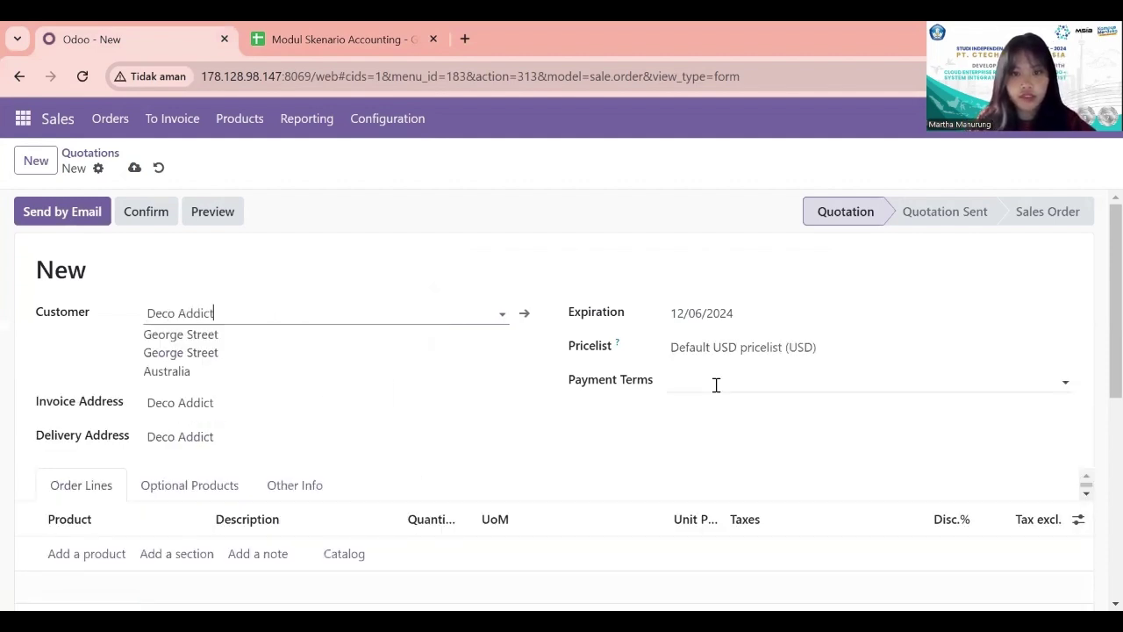
# Add an order line to the quotation for the product [FURN_7700] Black Desk
pyautogui.scroll(-2, 514, 369)
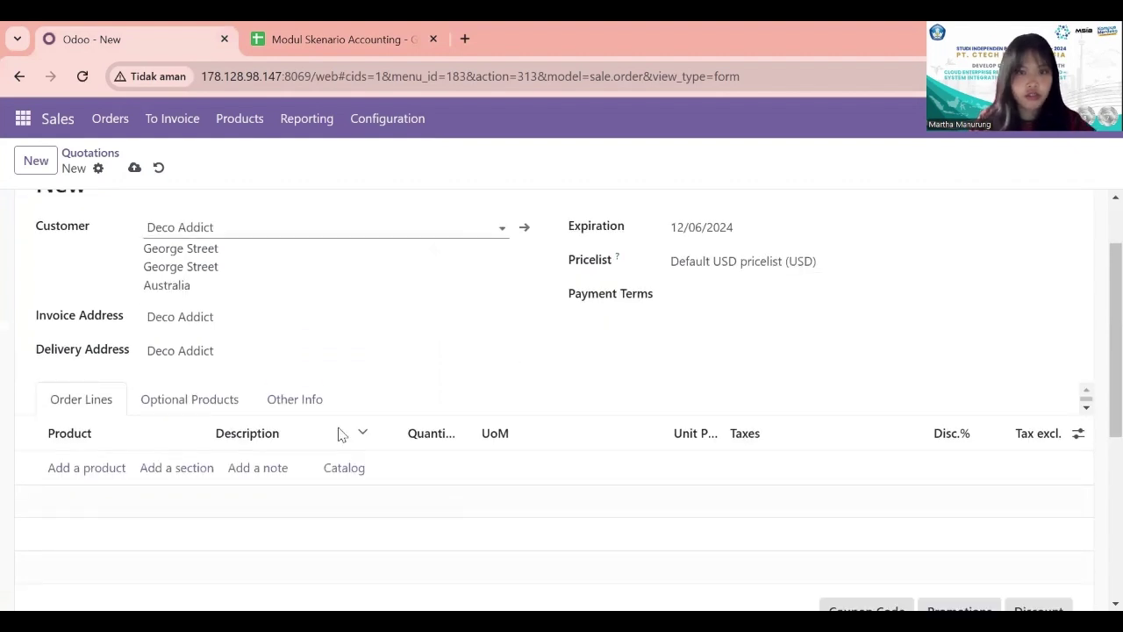
pyautogui.scroll(-2, 339, 431)
pyautogui.scroll(3, 289, 421)
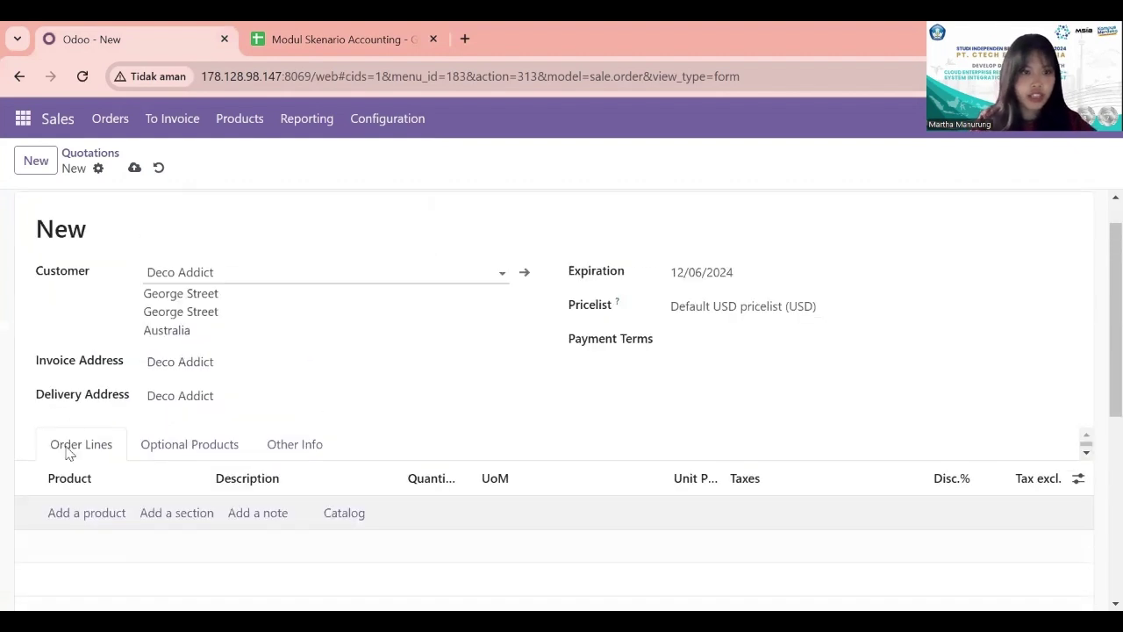
pyautogui.scroll(-1, 69, 452)
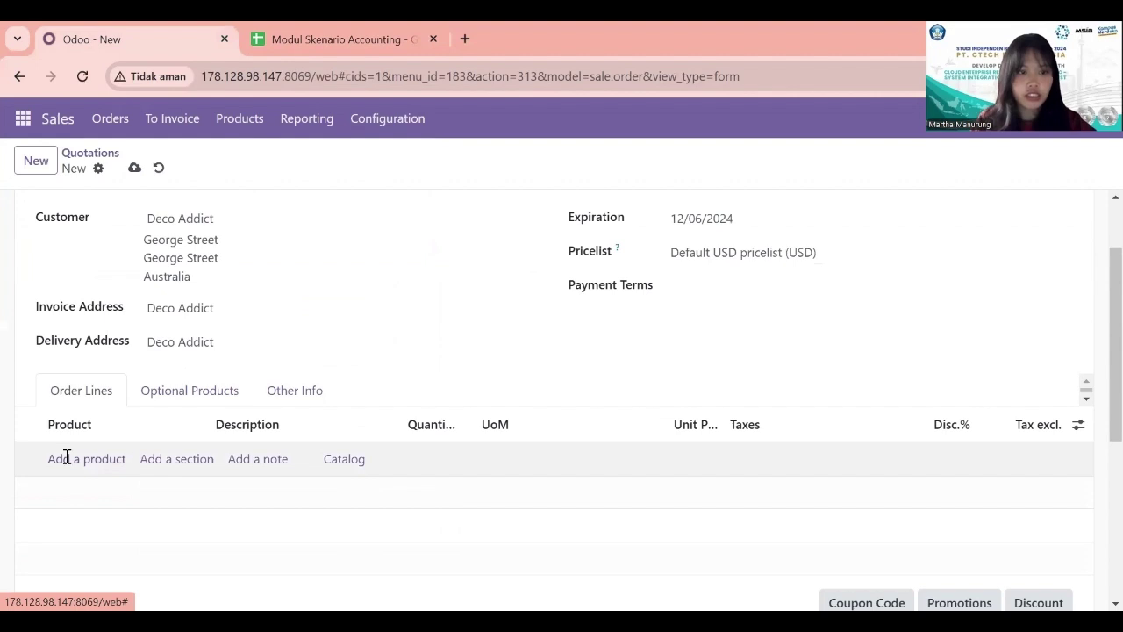
pyautogui.click(66, 457)
pyautogui.write('b')
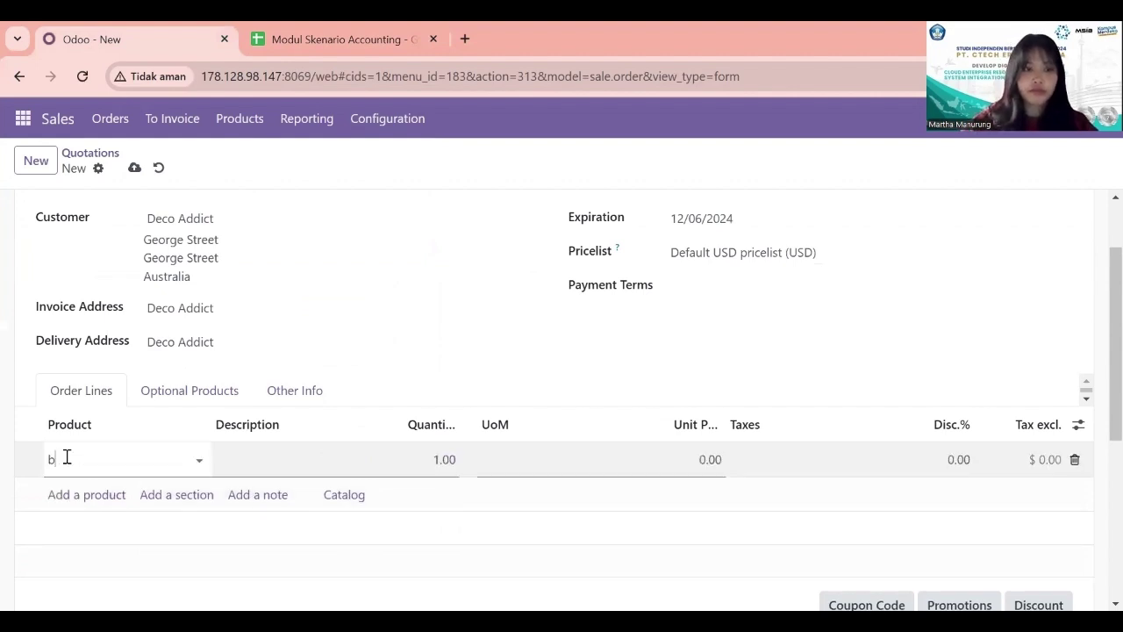
pyautogui.write('la')
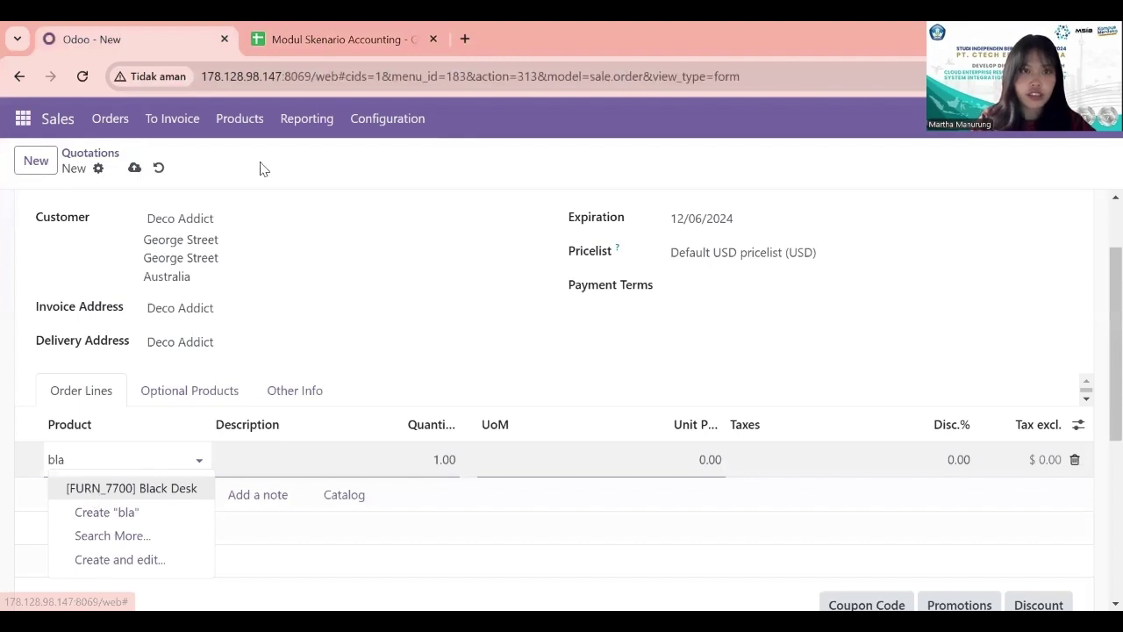
pyautogui.press('Return')
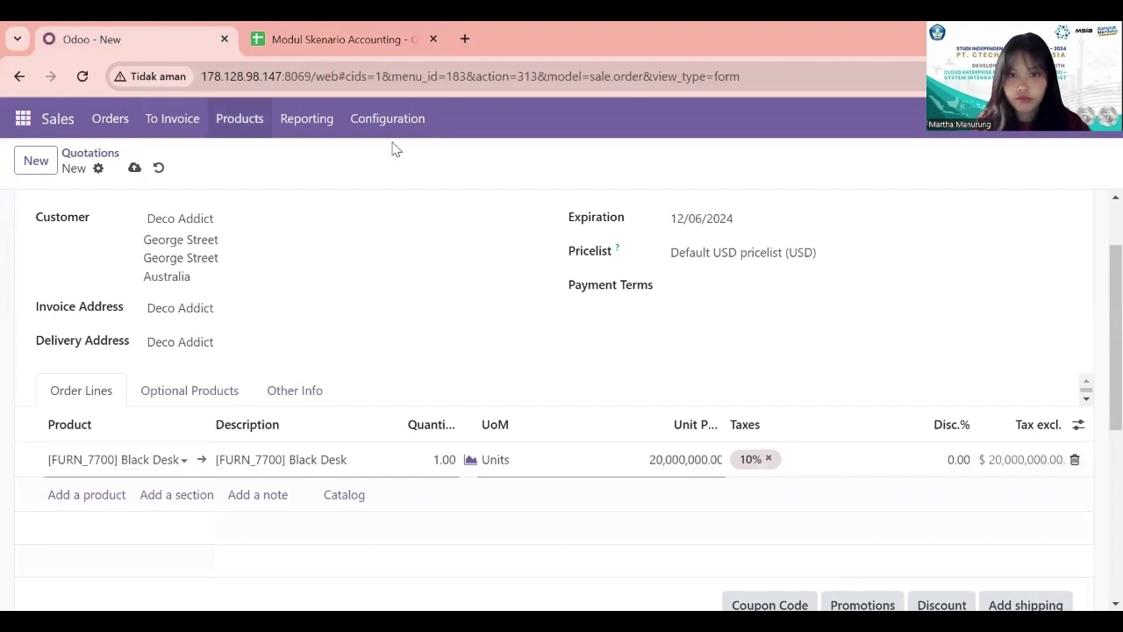
# Check the ordered items in the Skenario sheet and add a second order line for [FURN_7600] White Table
pyautogui.hotkey('ctrl', 'Tab')
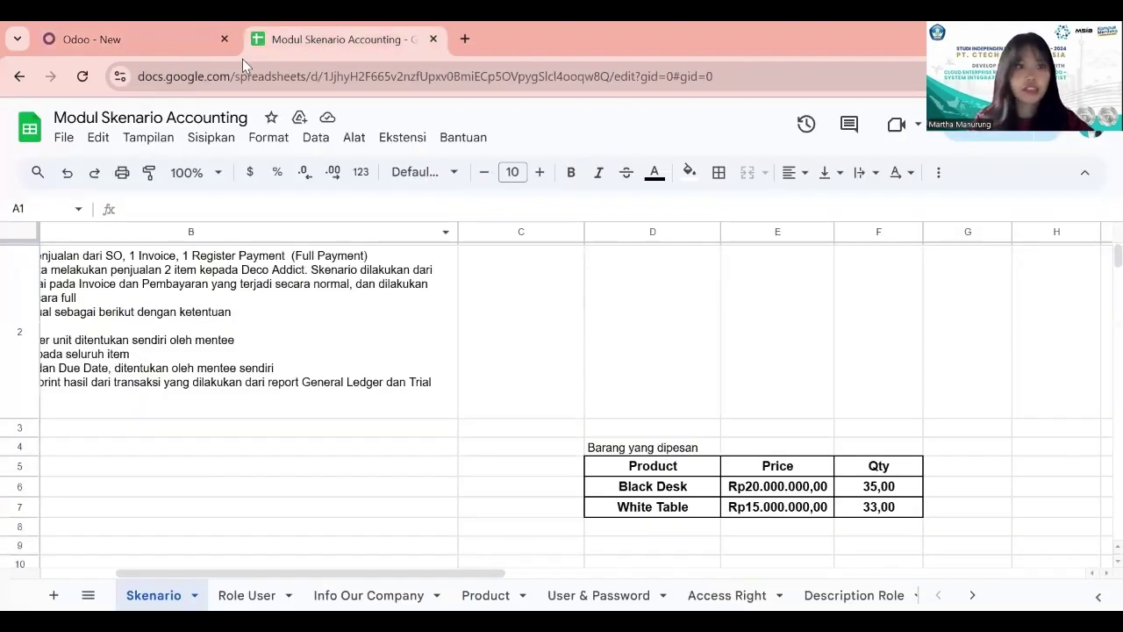
pyautogui.click(173, 38)
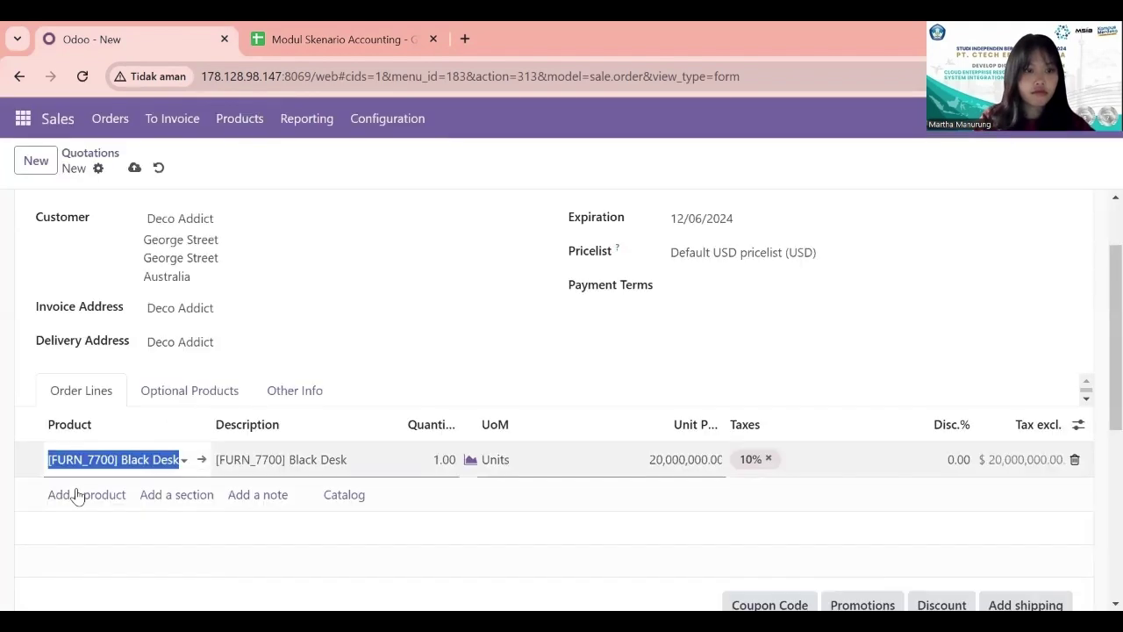
pyautogui.click(77, 495)
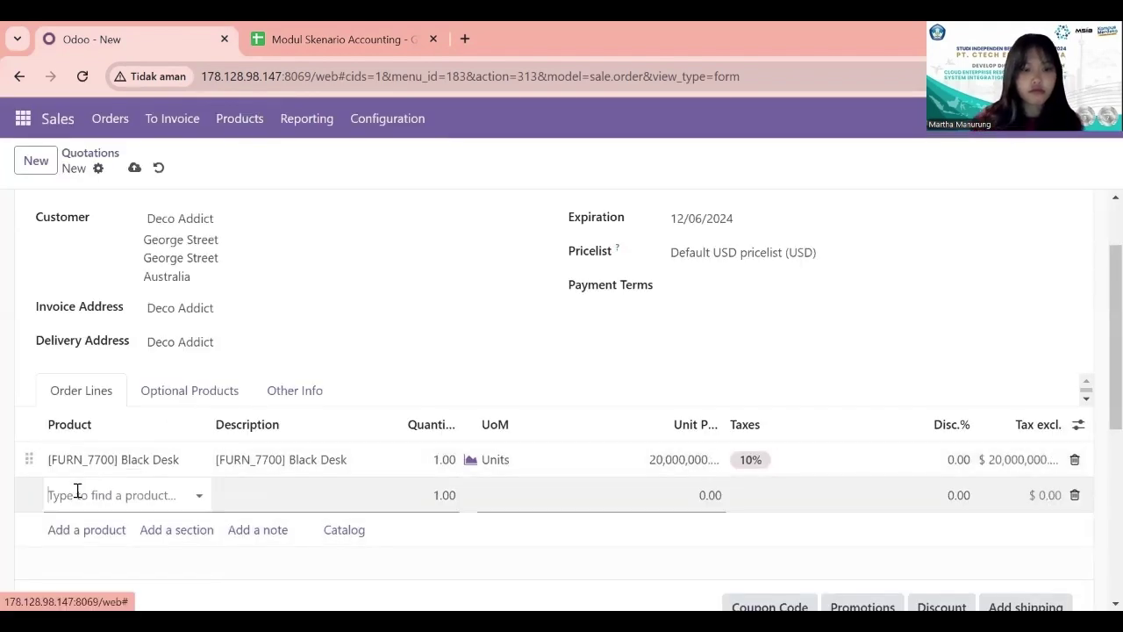
pyautogui.write('white')
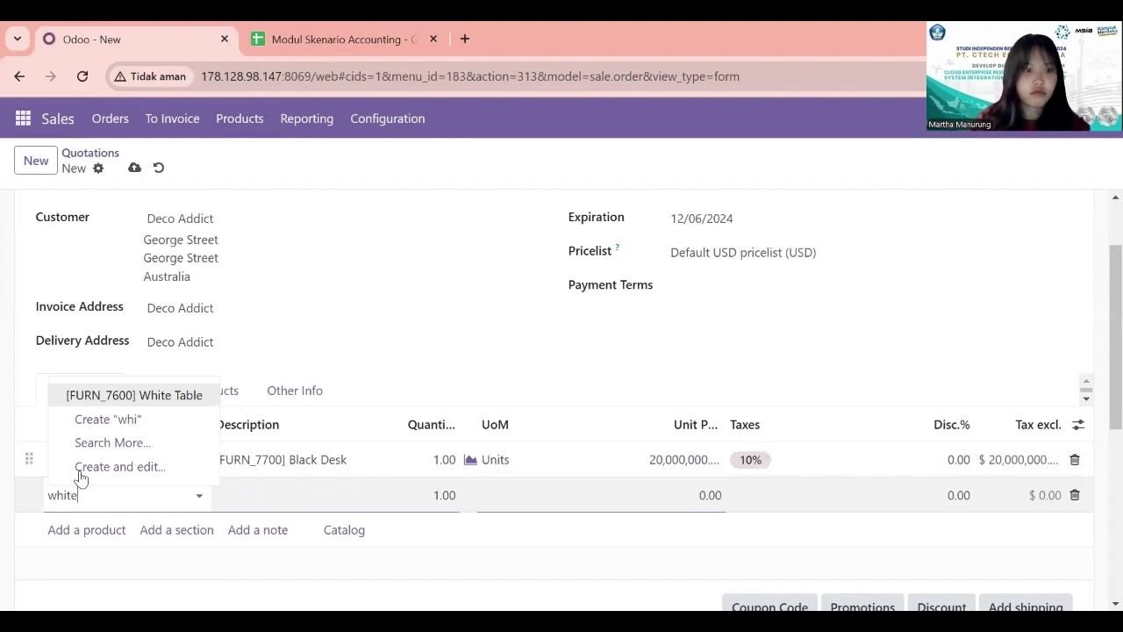
pyautogui.click(95, 396)
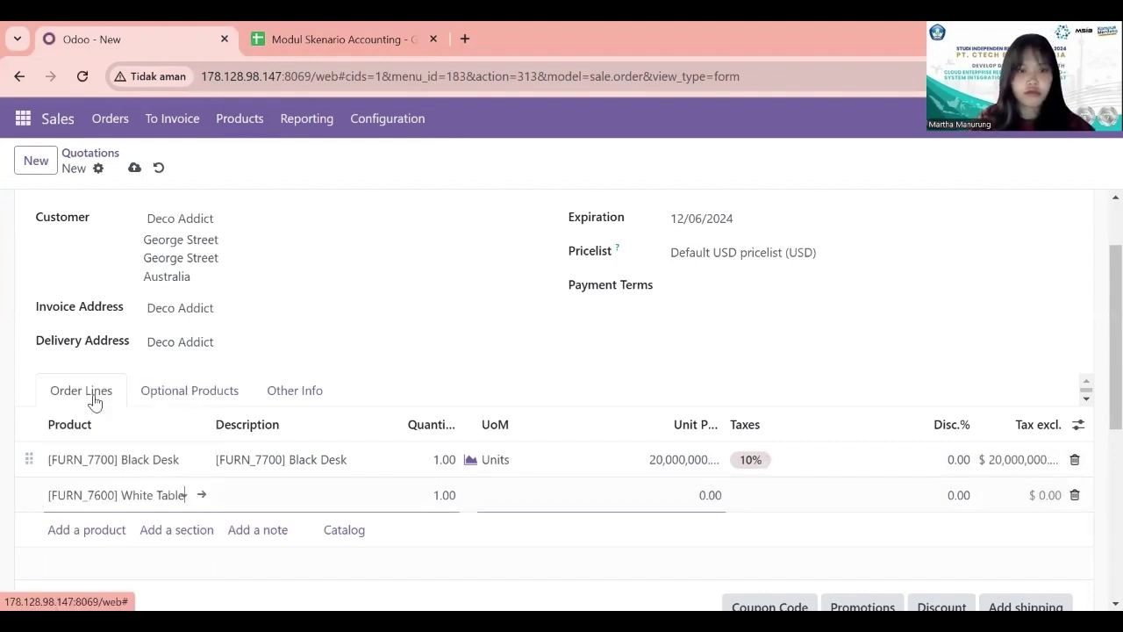
# Set the order line quantities to 35 for the Black Desk and 33 for the White Table
pyautogui.click(442, 463)
pyautogui.write('35')
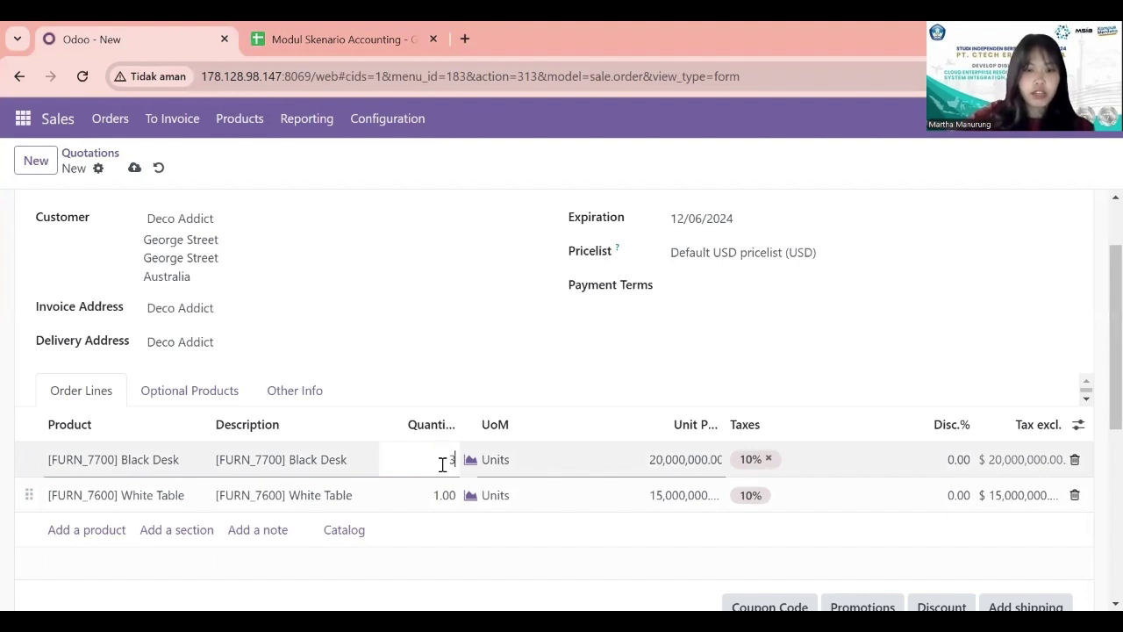
pyautogui.click(443, 494)
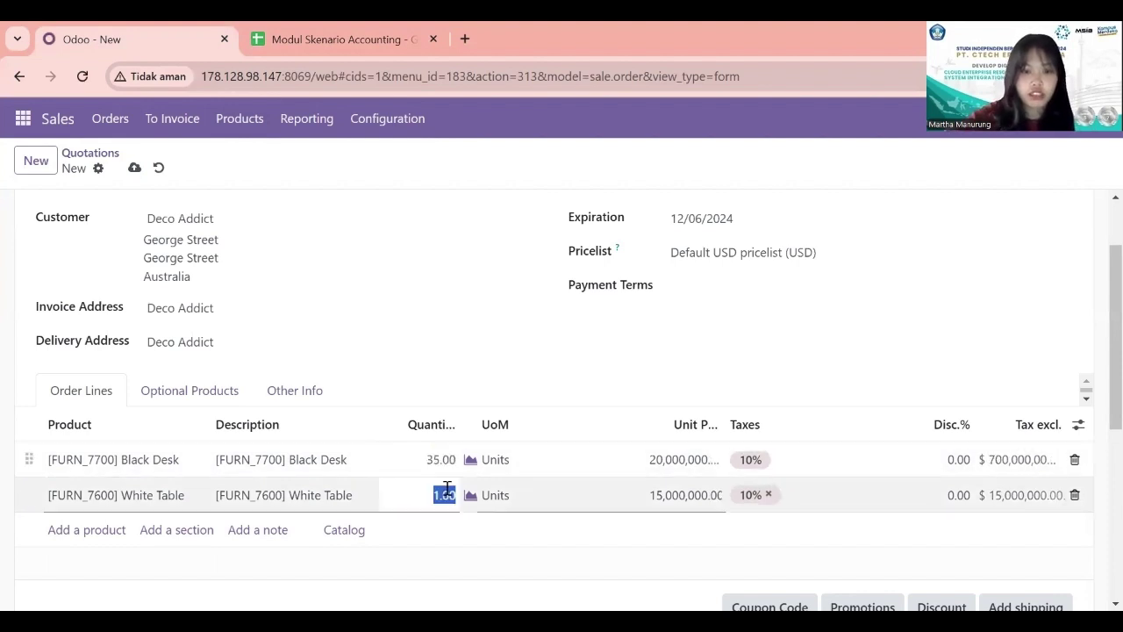
pyautogui.write('33')
pyautogui.click(509, 566)
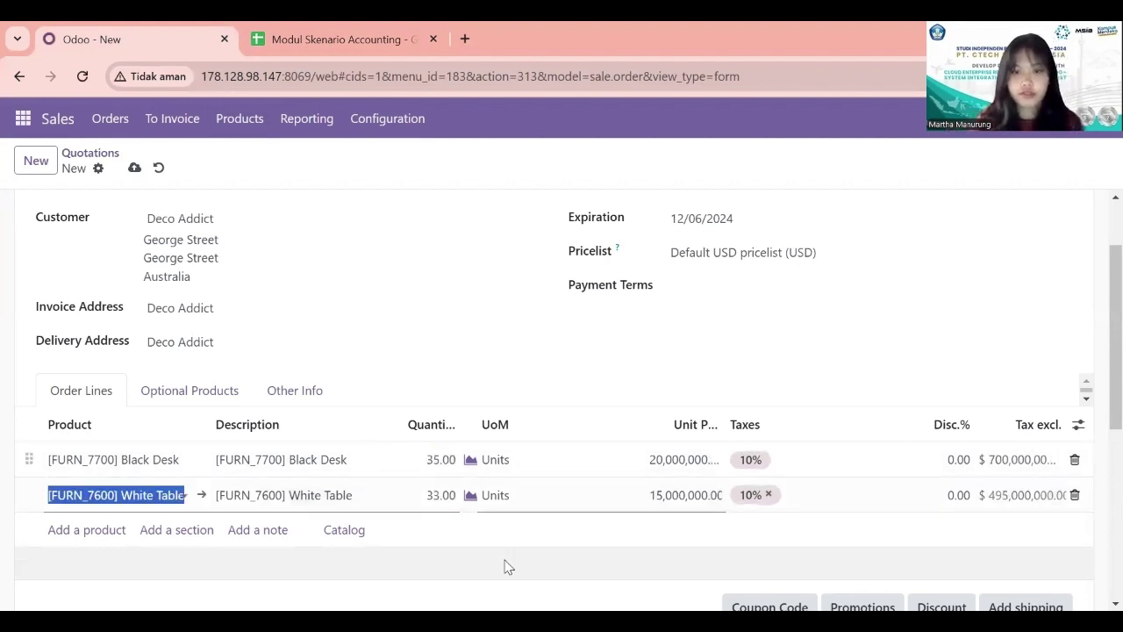
# Review the quotation's order lines and totals, and save the quotation manually
pyautogui.scroll(-1, 507, 566)
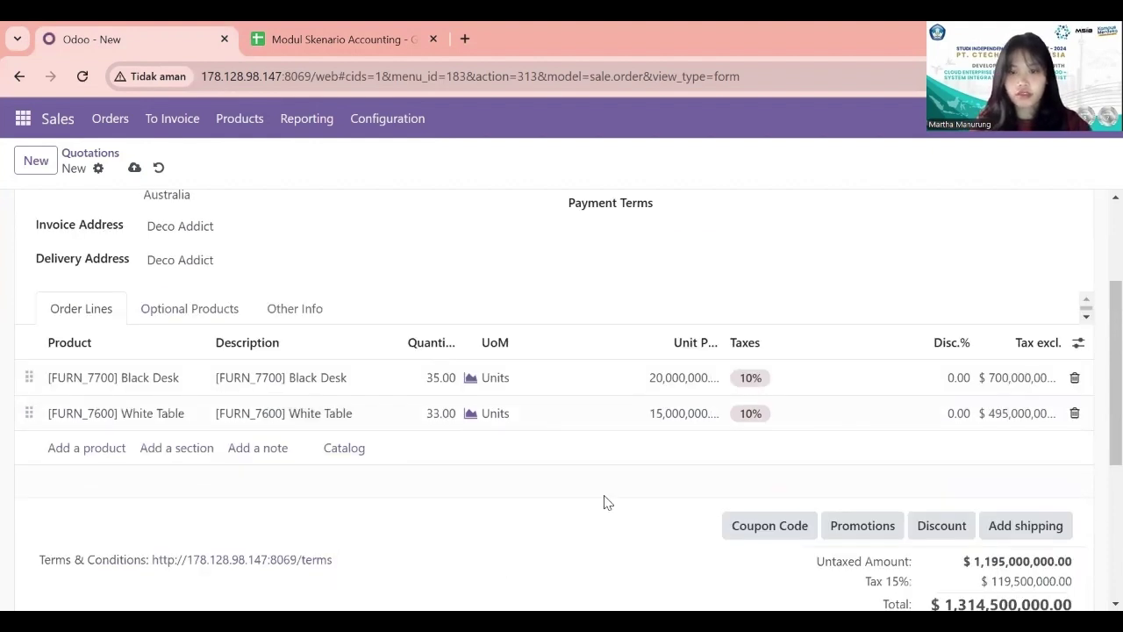
pyautogui.scroll(-1, 603, 502)
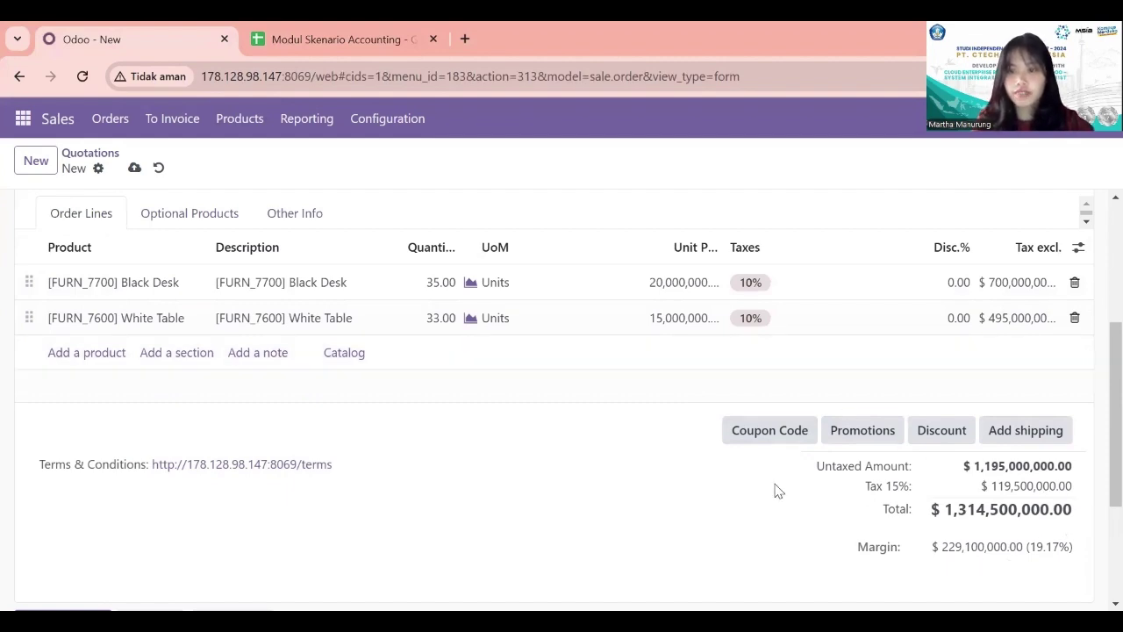
pyautogui.scroll(-2, 776, 491)
pyautogui.scroll(5, 776, 491)
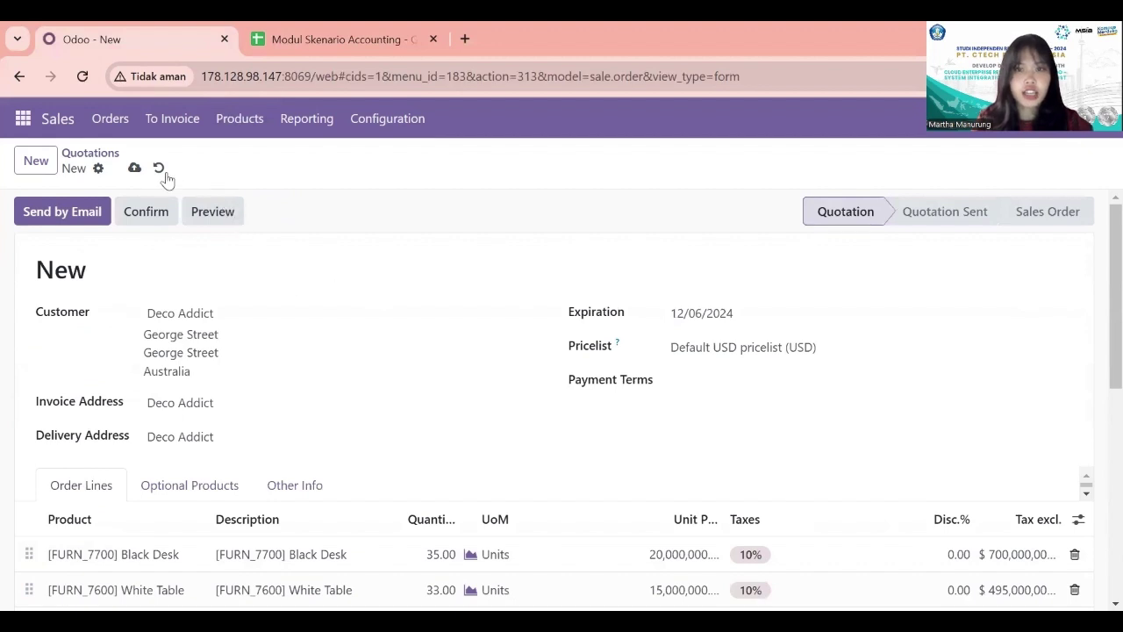
pyautogui.click(134, 168)
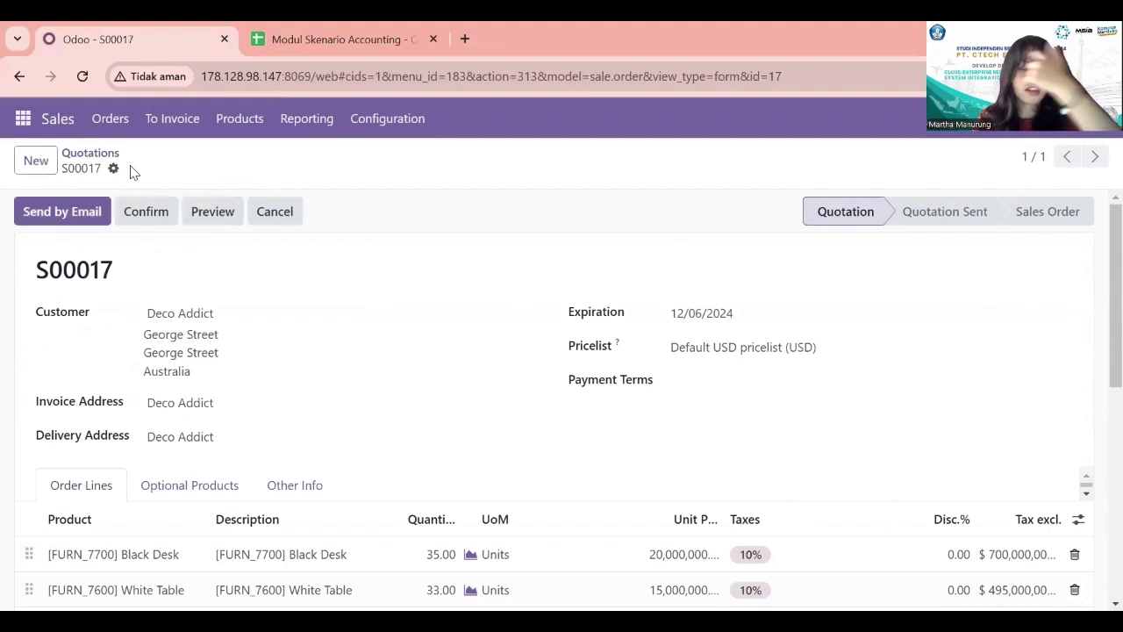
# Open the email composer for the saved quotation and dismiss the browser's multiple-download request
pyautogui.click(64, 216)
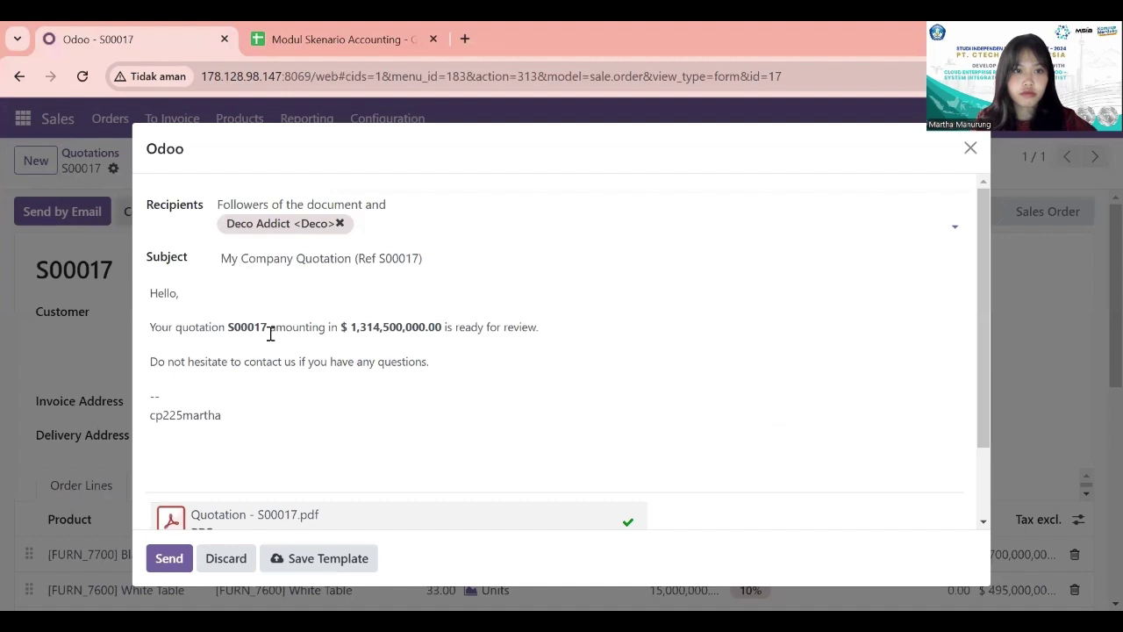
pyautogui.scroll(-2, 279, 410)
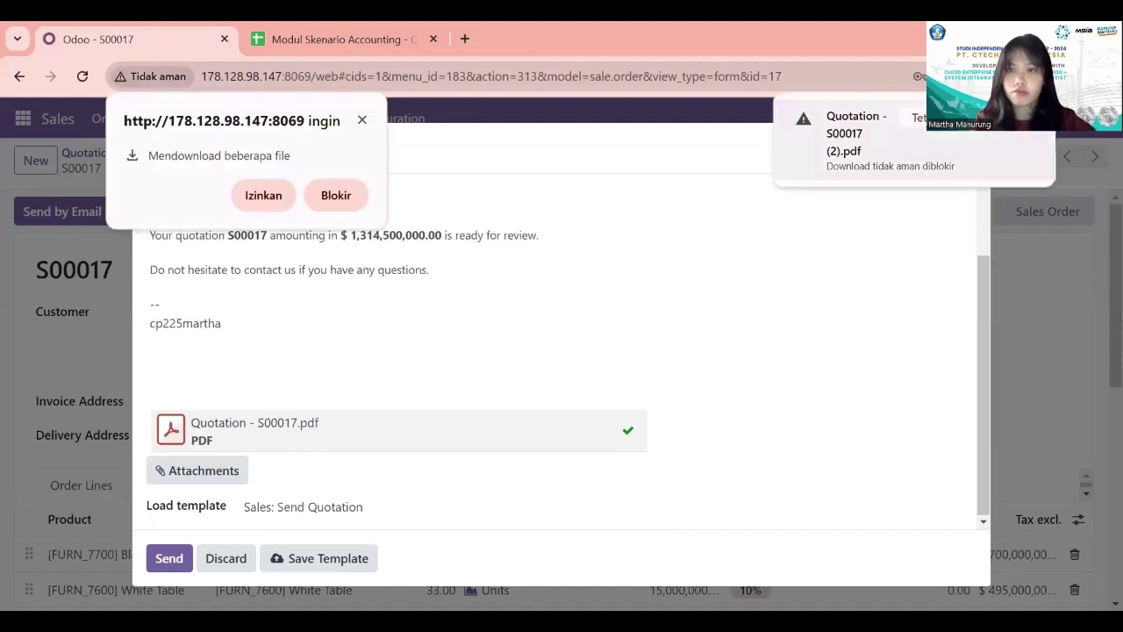
pyautogui.click(362, 121)
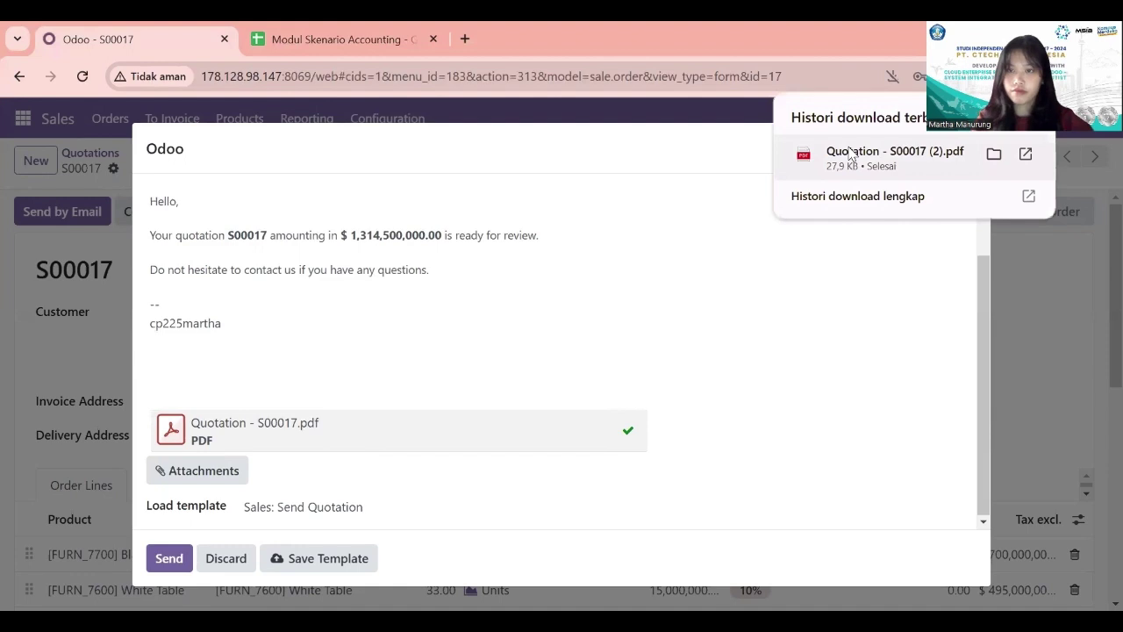
# Open the downloaded quotation PDF, review its order lines, taxes and total, and return to the Odoo email composer
pyautogui.click(849, 152)
pyautogui.scroll(-1, 715, 403)
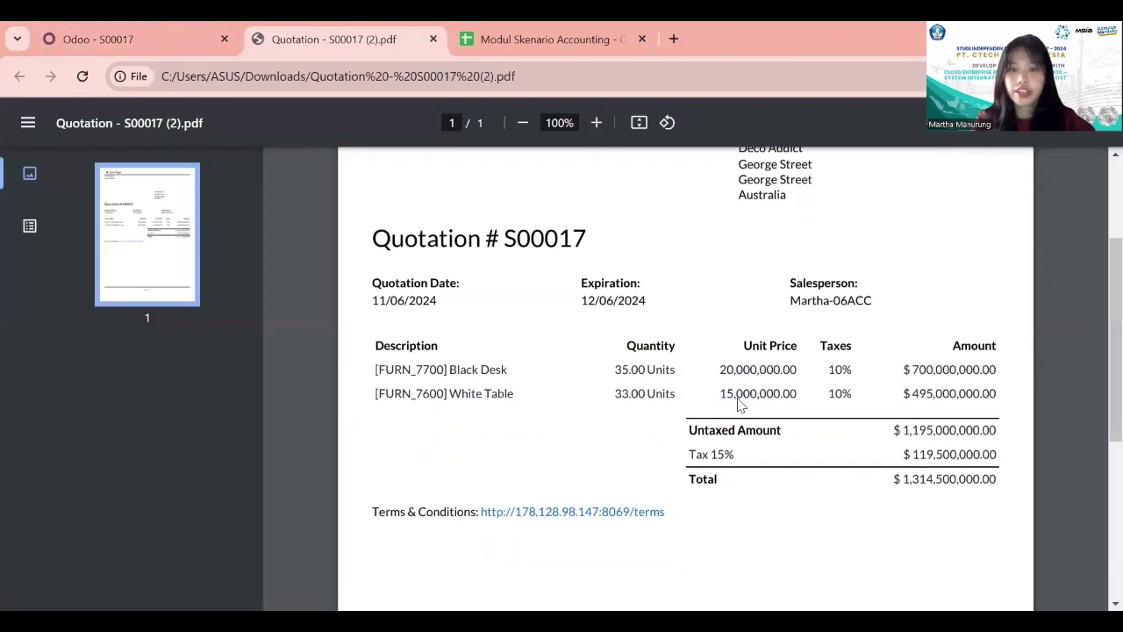
pyautogui.scroll(1, 737, 401)
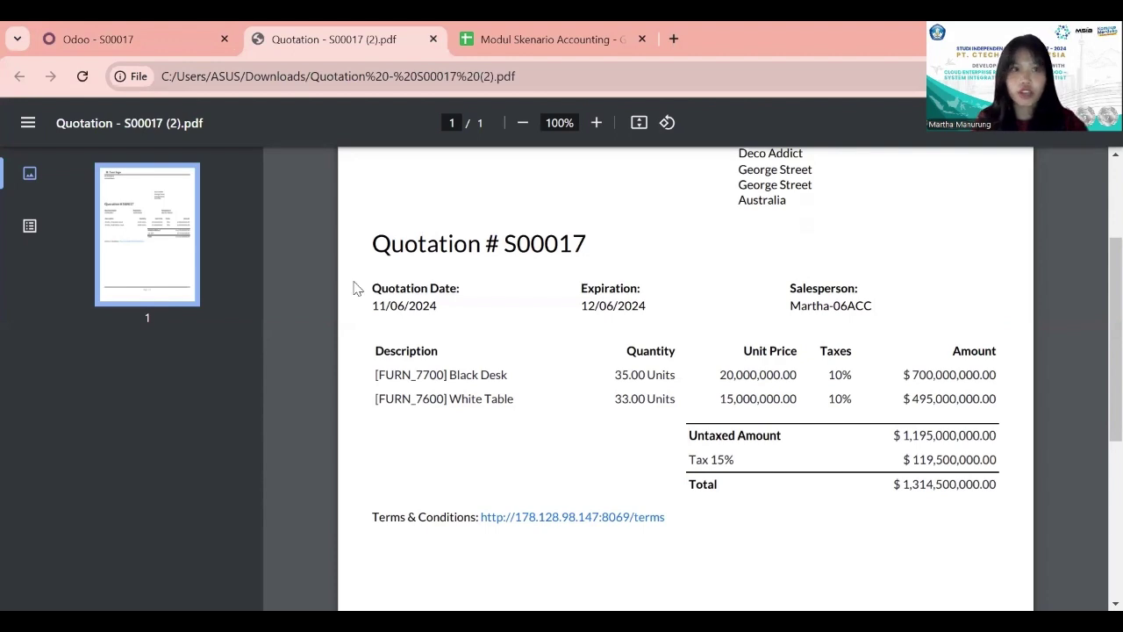
pyautogui.click(173, 51)
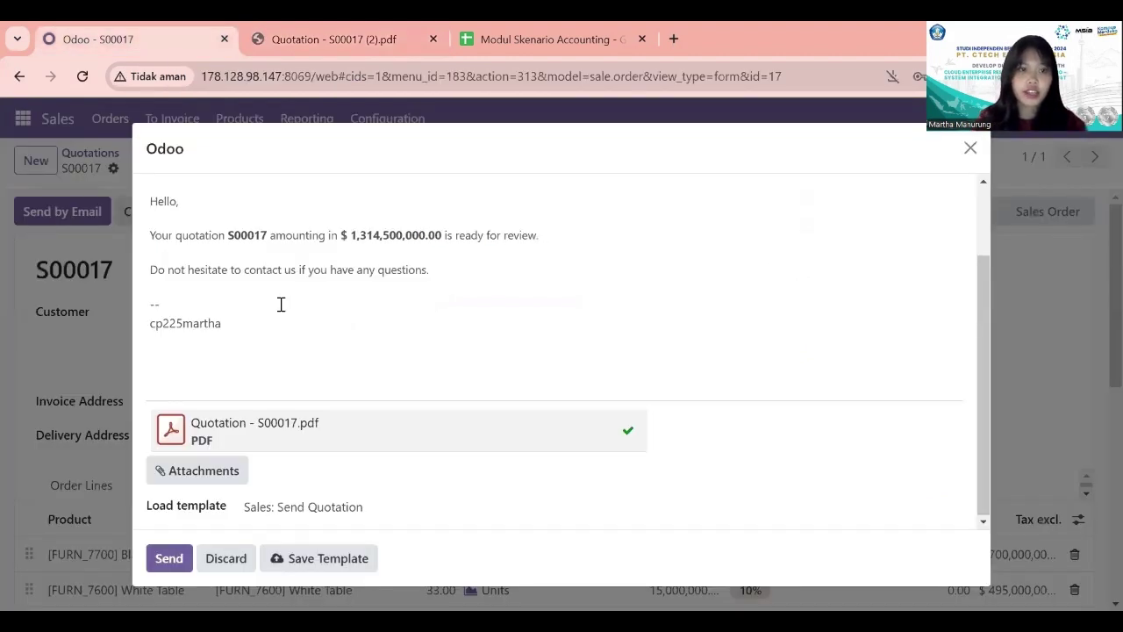
# Send the quotation email with its PDF to Deco Addict and confirm the quotation as a sales order
pyautogui.scroll(2, 281, 304)
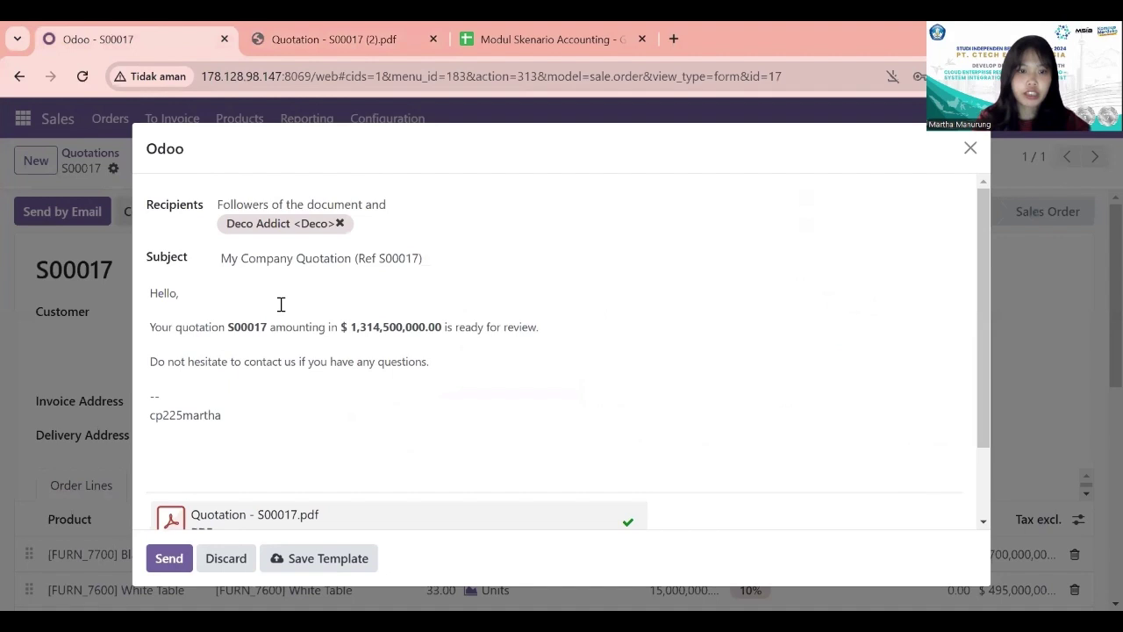
pyautogui.scroll(-2, 281, 303)
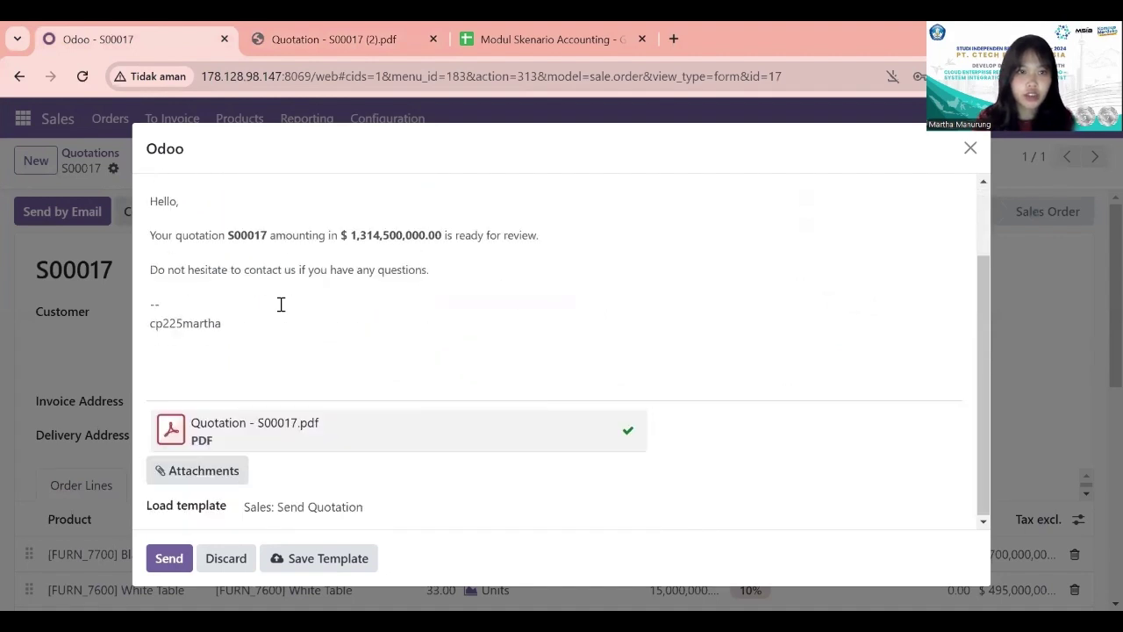
pyautogui.click(170, 558)
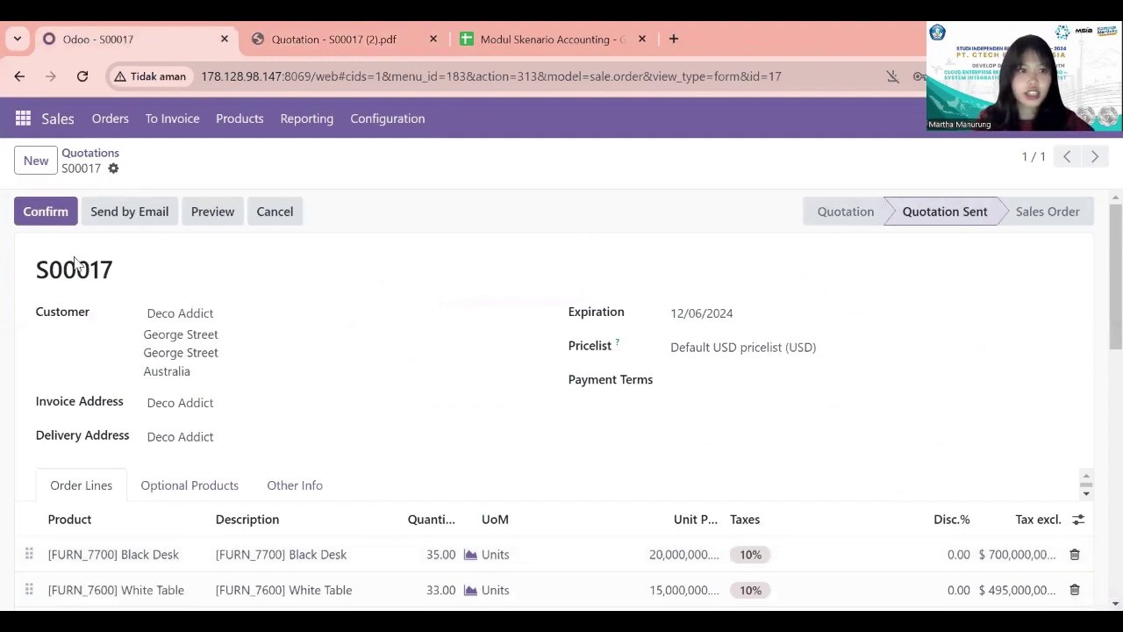
pyautogui.click(37, 213)
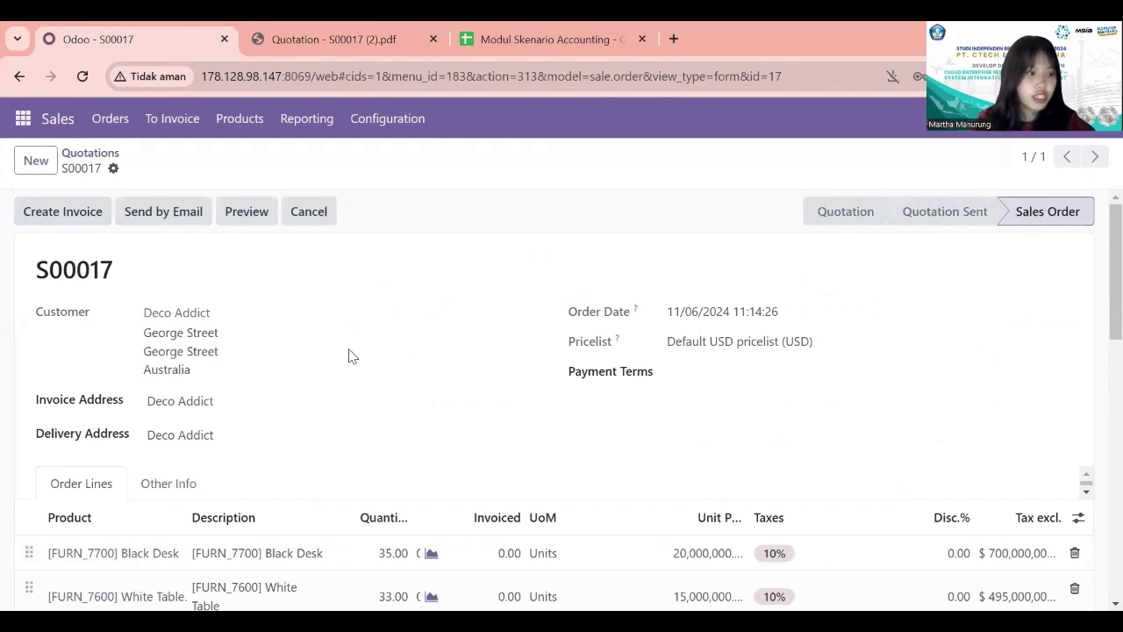
# Switch to the Discuss app and open the kelompok 6 skenario accounting channel
pyautogui.click(22, 122)
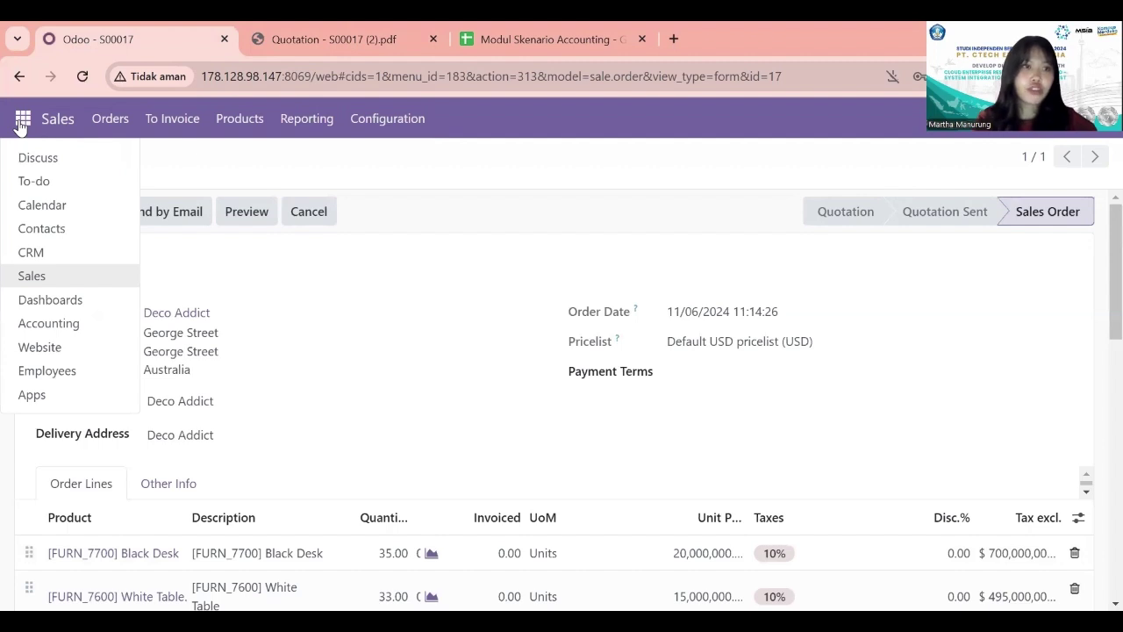
pyautogui.click(40, 158)
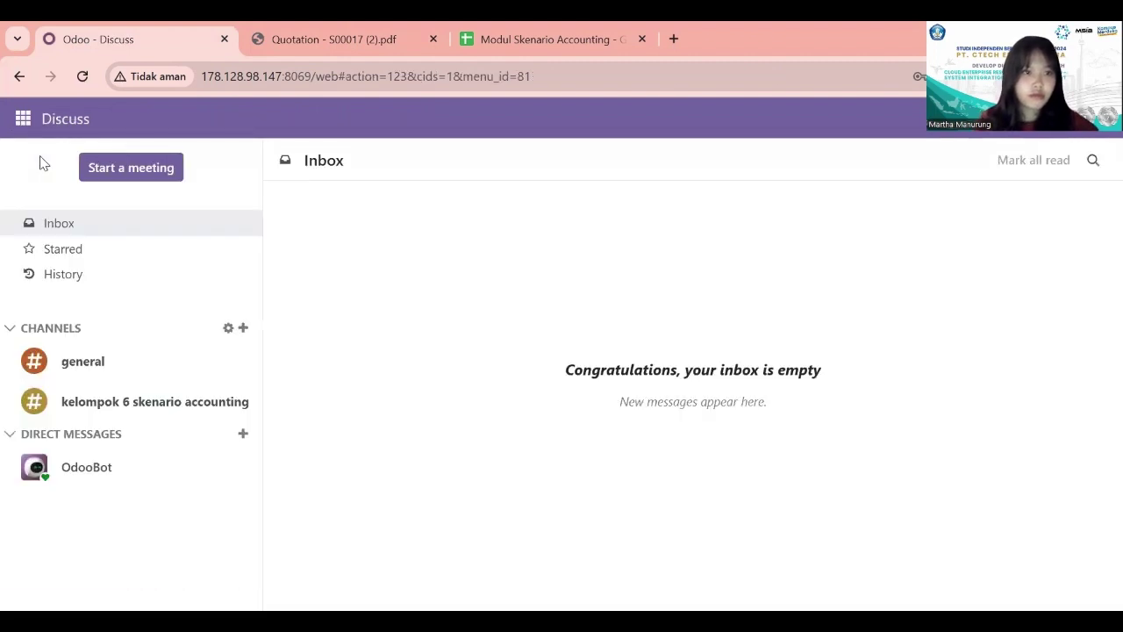
pyautogui.click(107, 404)
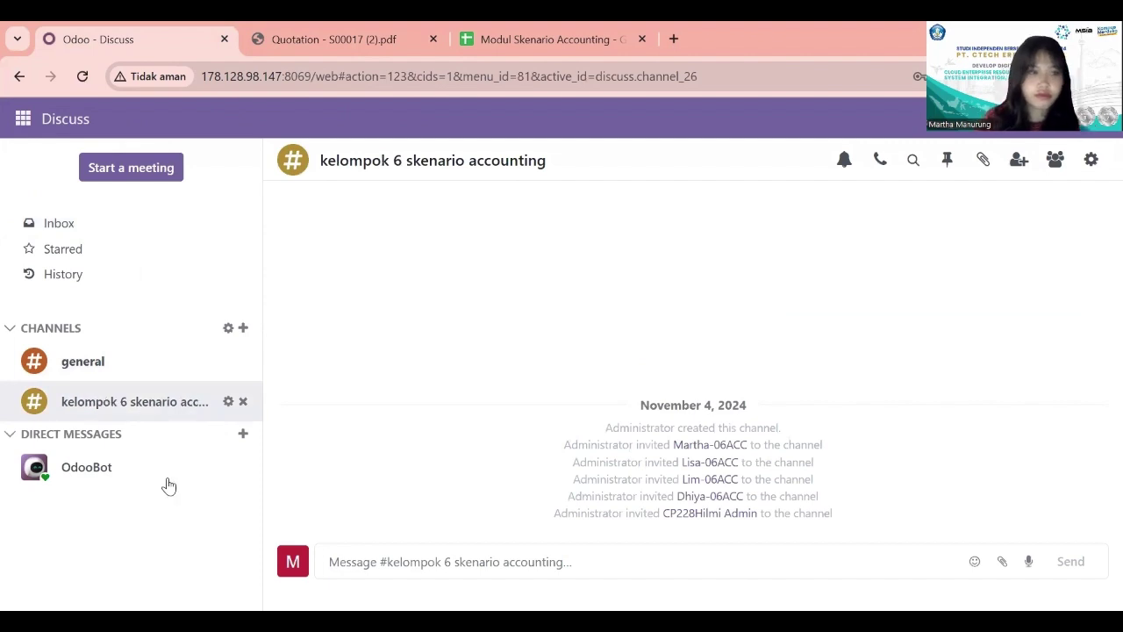
# Write a channel message mentioning the inventory manager: "Pak", the mention, then ", tolong validasi pengiriman dengan kode"
pyautogui.click(389, 556)
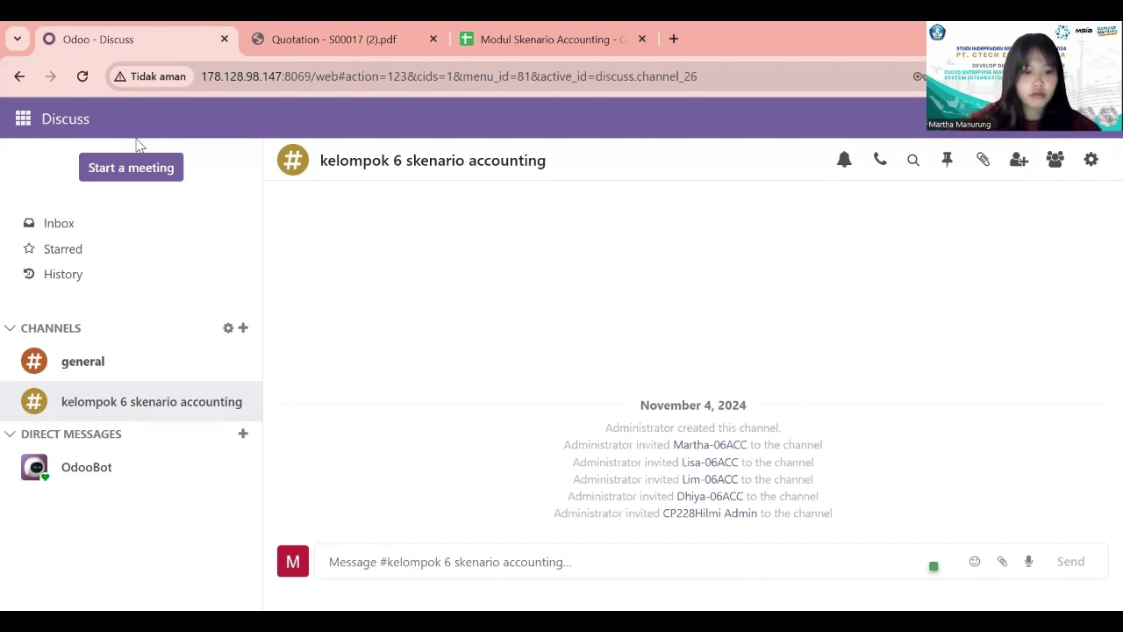
pyautogui.write('@')
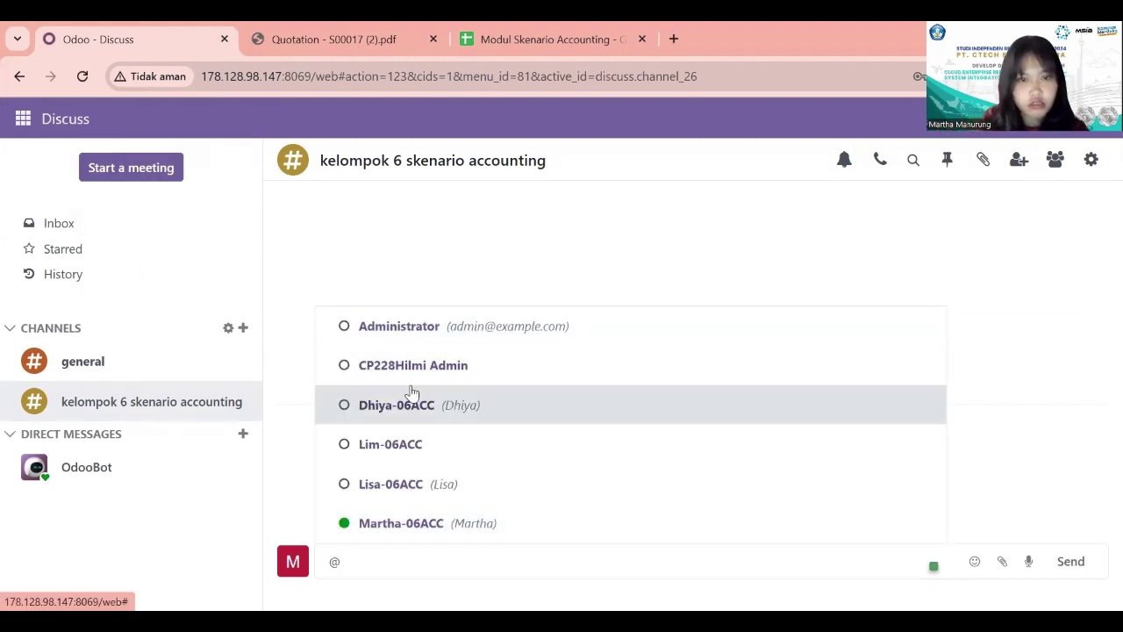
pyautogui.click(458, 404)
pyautogui.press('Home')
pyautogui.write('Pak')
pyautogui.click(490, 577)
pyautogui.write(', tolong valida')
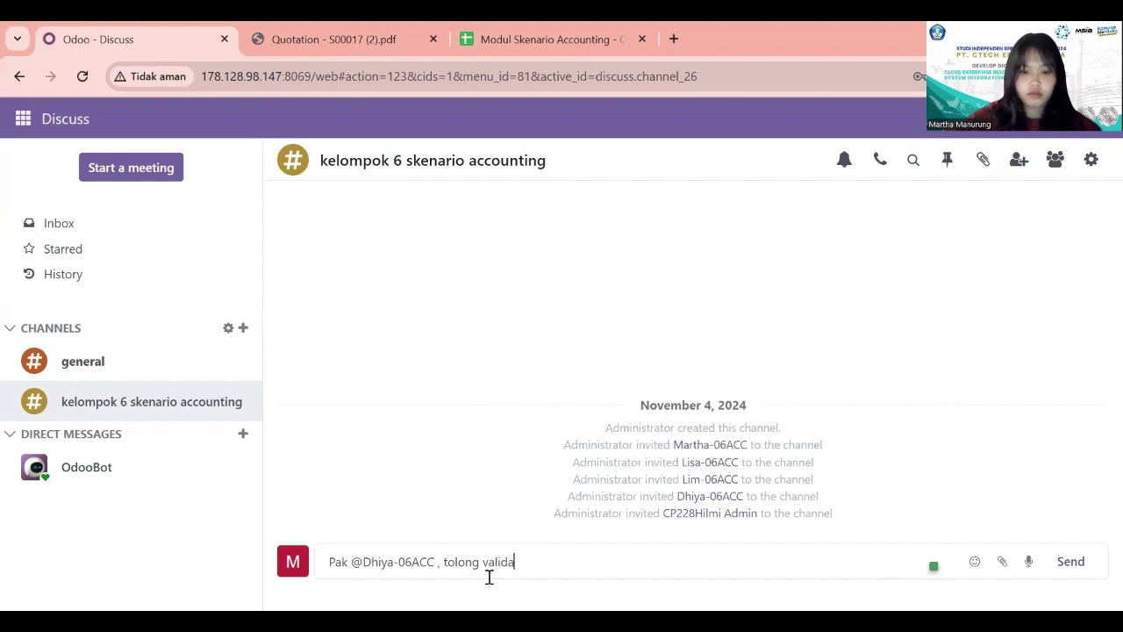
pyautogui.write('si pengiriman dengan kode')
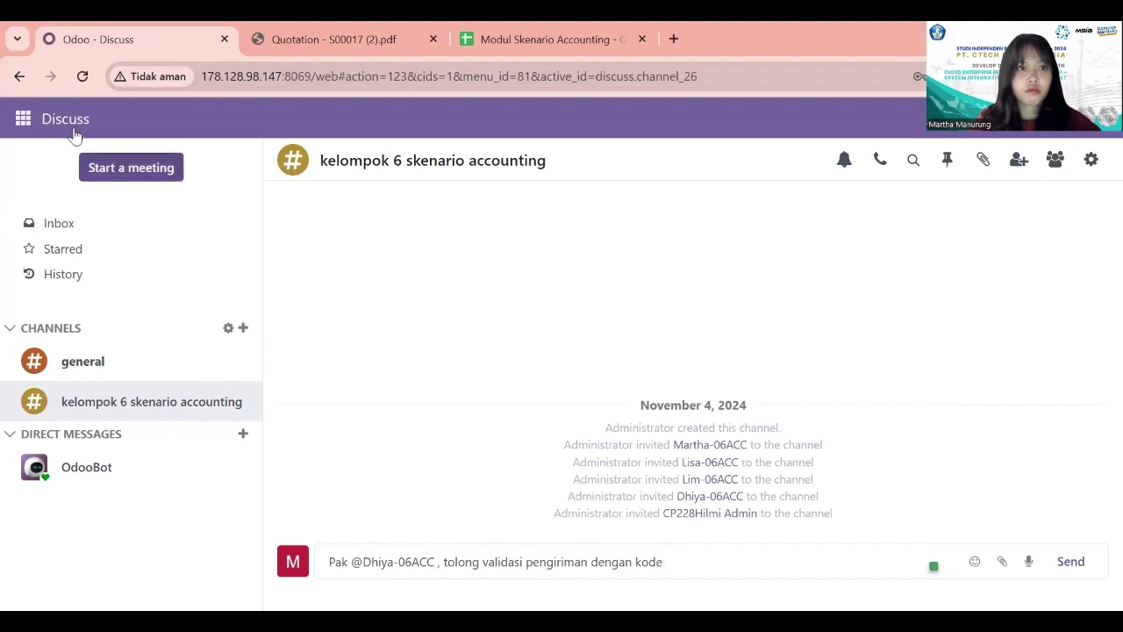
# Copy the order code S00017 from the quotation PDF, add it to the end of the message and send it
pyautogui.click(333, 38)
pyautogui.moveTo(594, 244); pyautogui.dragTo(502, 244)
pyautogui.hotkey('ctrl', 'c')
pyautogui.click(114, 38)
pyautogui.hotkey('ctrl', 'v')
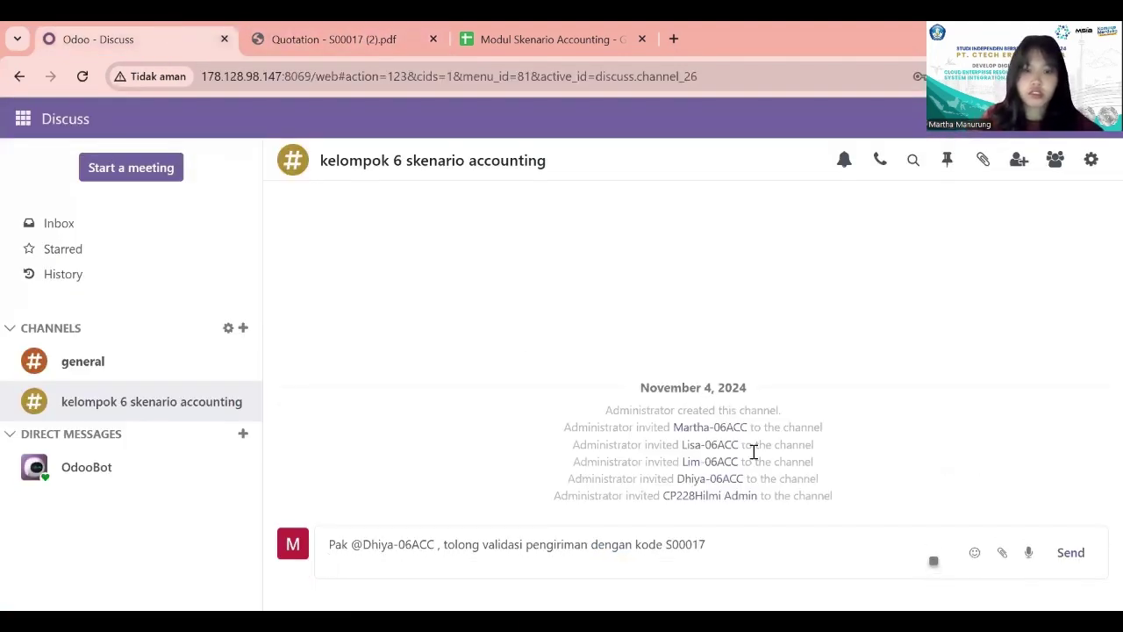
pyautogui.click(1069, 561)
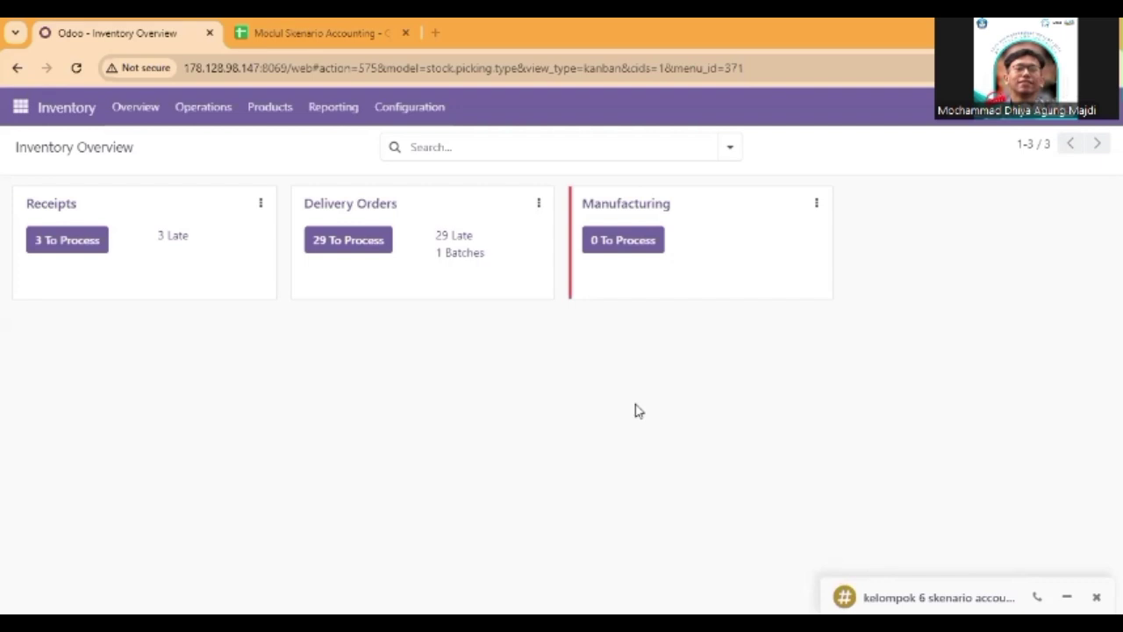
# Open the Delivery Orders list in Inventory and reply "Baik" in the kelompok 6 skenario accounting chat
pyautogui.click(363, 213)
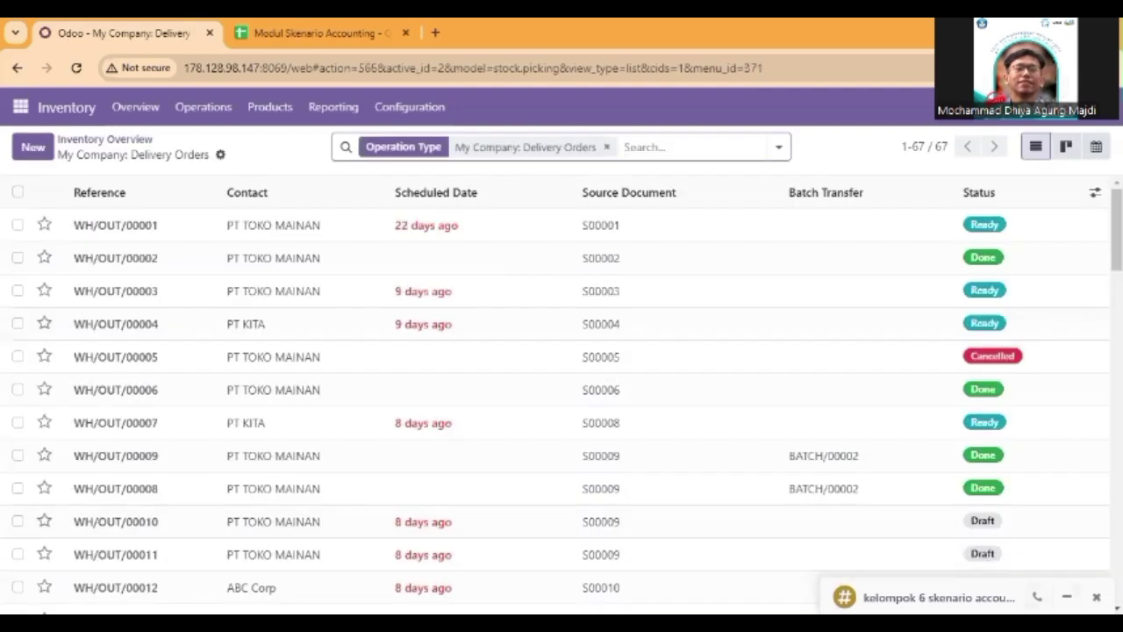
pyautogui.click(939, 596)
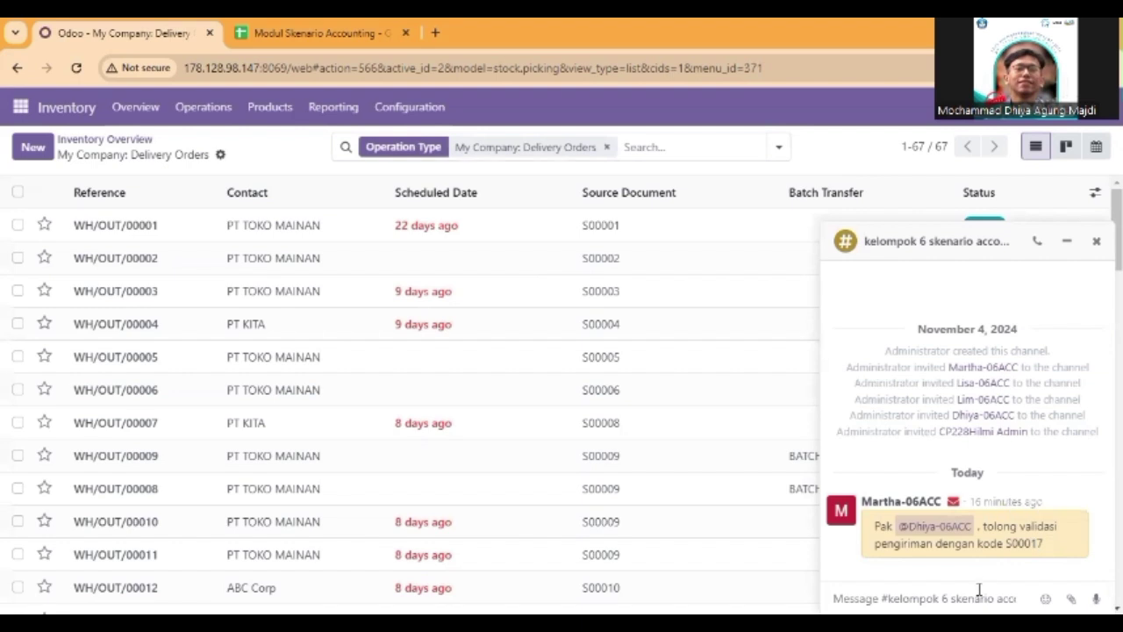
pyautogui.click(1018, 603)
pyautogui.write('Baik')
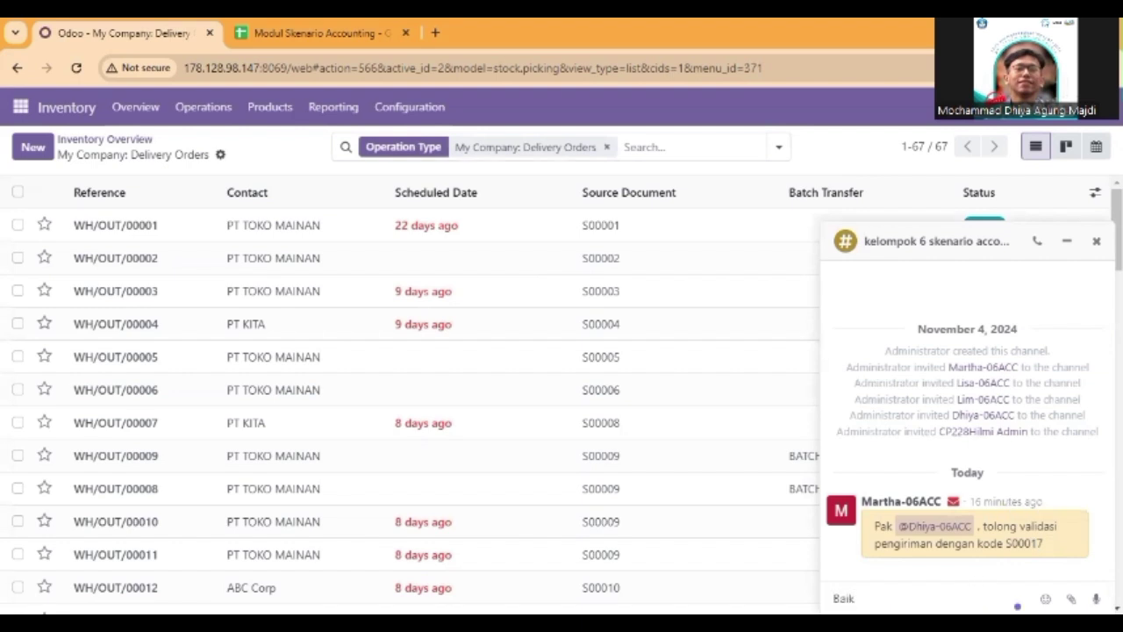
pyautogui.press('Return')
# Find and open the Deco Addict delivery order WH/OUT/00067 with source document S00017
pyautogui.scroll(-2, 484, 433)
pyautogui.scroll(-2, 696, 443)
pyautogui.scroll(-10, 764, 451)
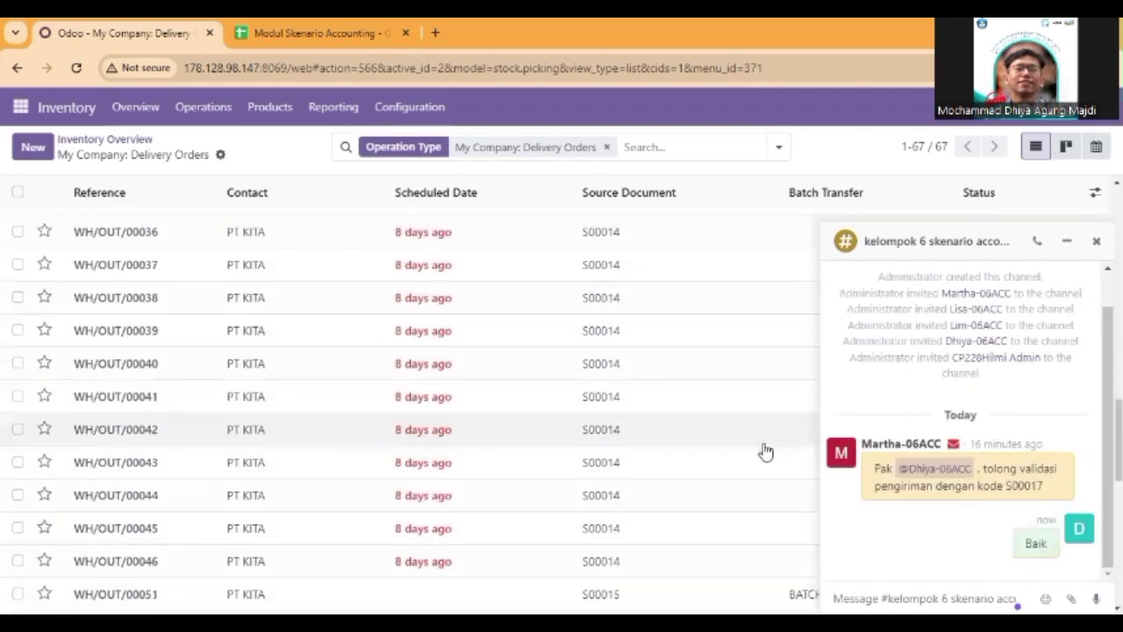
pyautogui.scroll(-4, 764, 451)
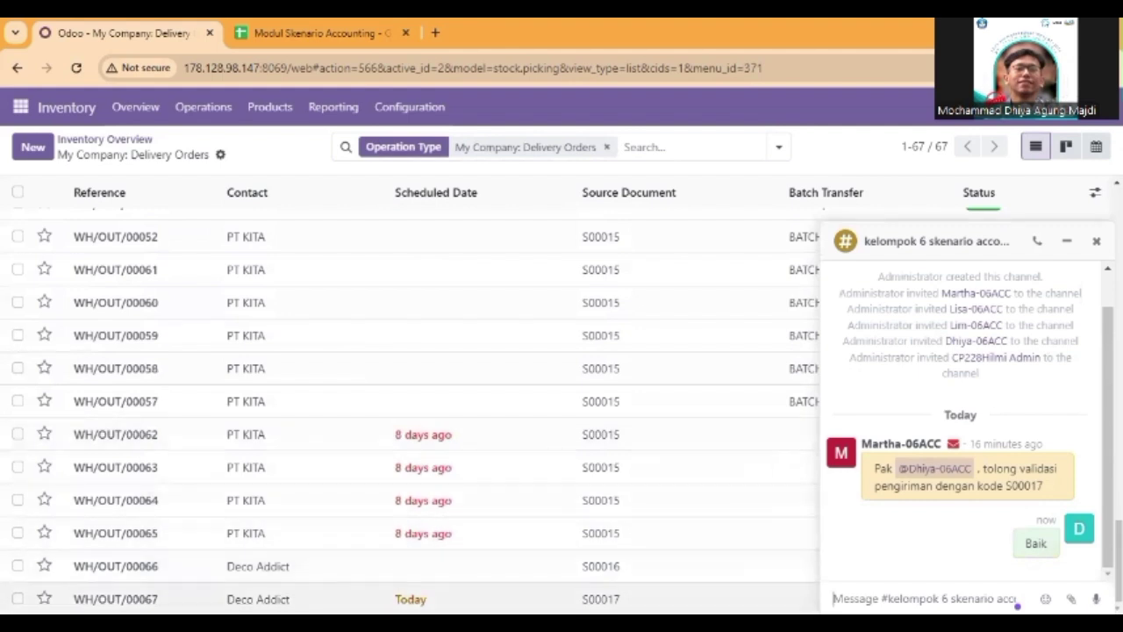
pyautogui.click(351, 599)
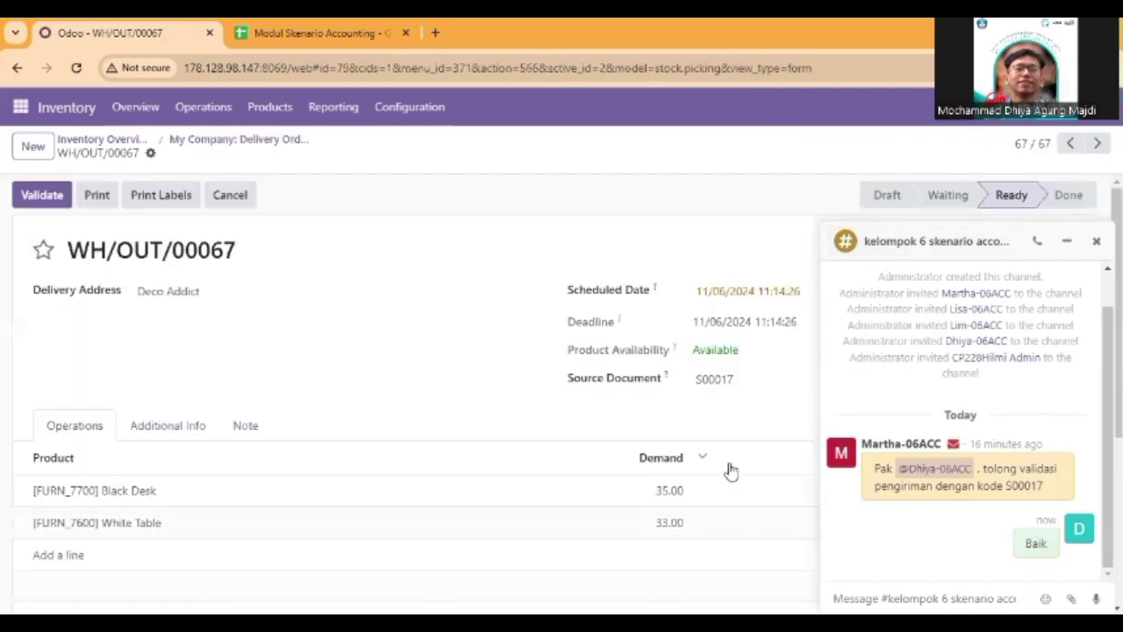
# Minimize the chat, check the Black Desk and White Table quantities, and validate the delivery order
pyautogui.scroll(-3, 728, 456)
pyautogui.scroll(4, 733, 448)
pyautogui.scroll(-3, 677, 454)
pyautogui.scroll(3, 679, 451)
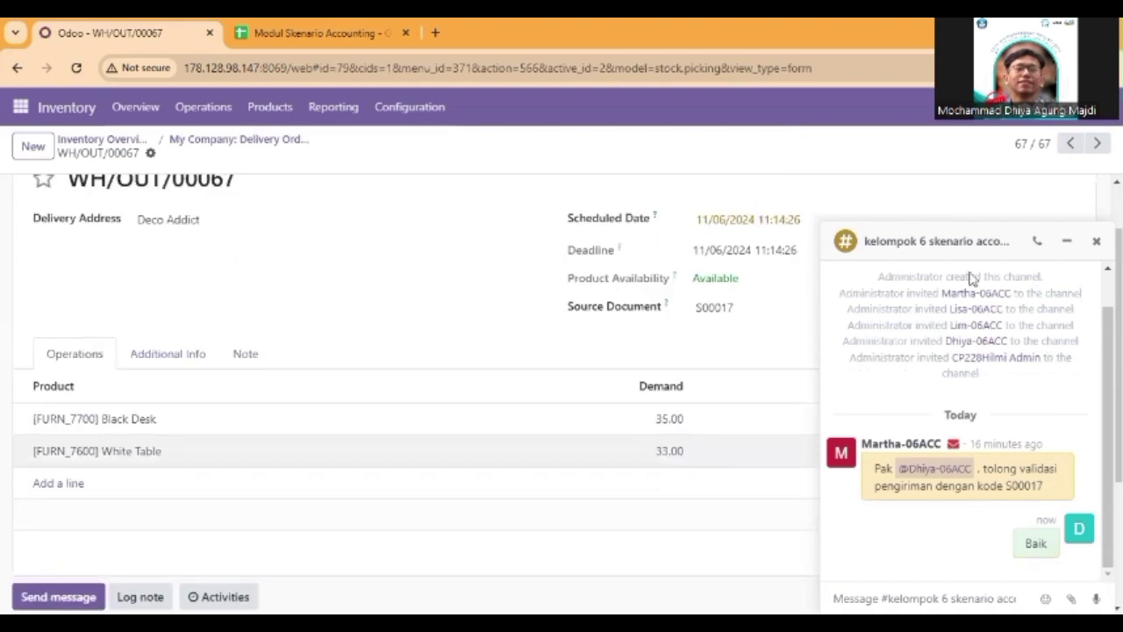
pyautogui.click(1067, 242)
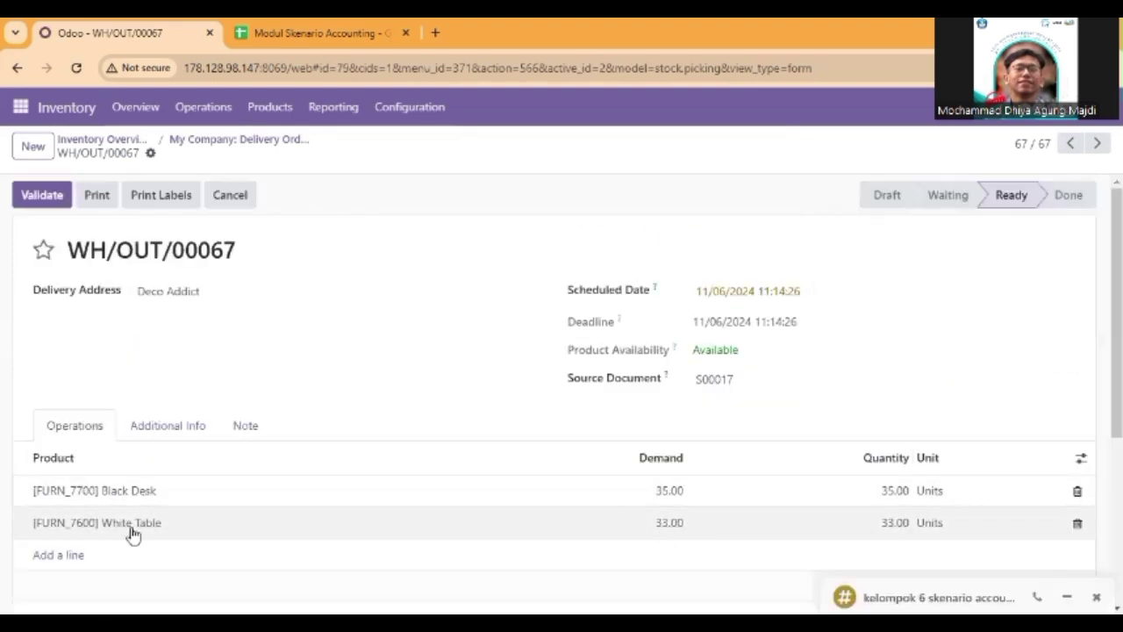
pyautogui.click(886, 491)
pyautogui.click(921, 528)
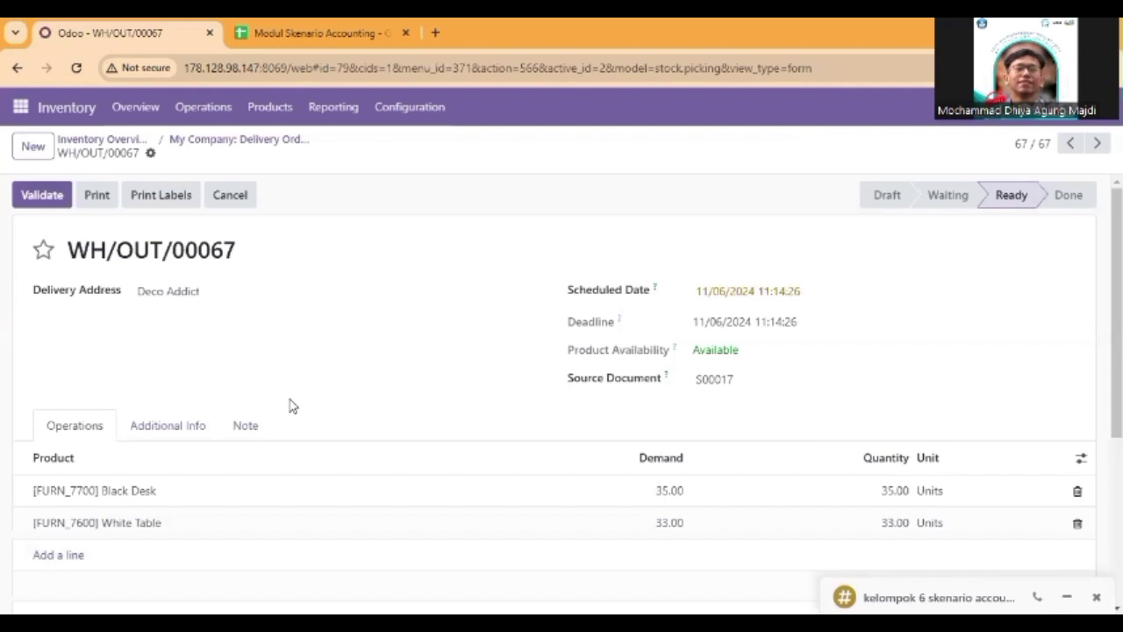
pyautogui.click(38, 204)
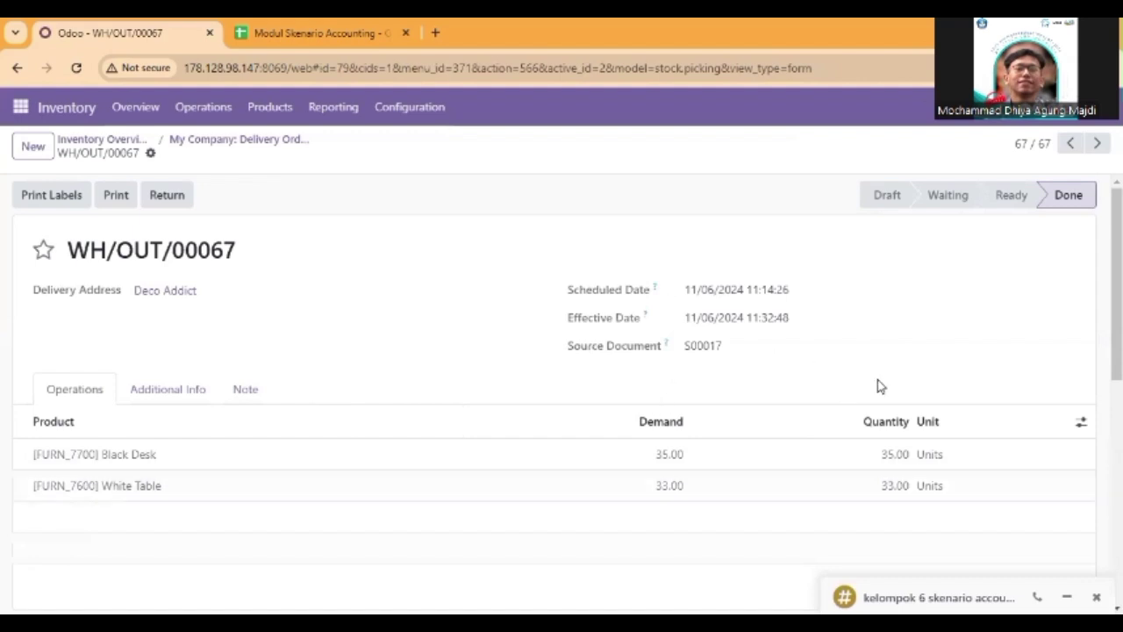
# Write a chat message mentioning the sales manager: "Bu", the mention, then ", pengiriman untuk S00017 sudah tervalidasi"
pyautogui.click(921, 589)
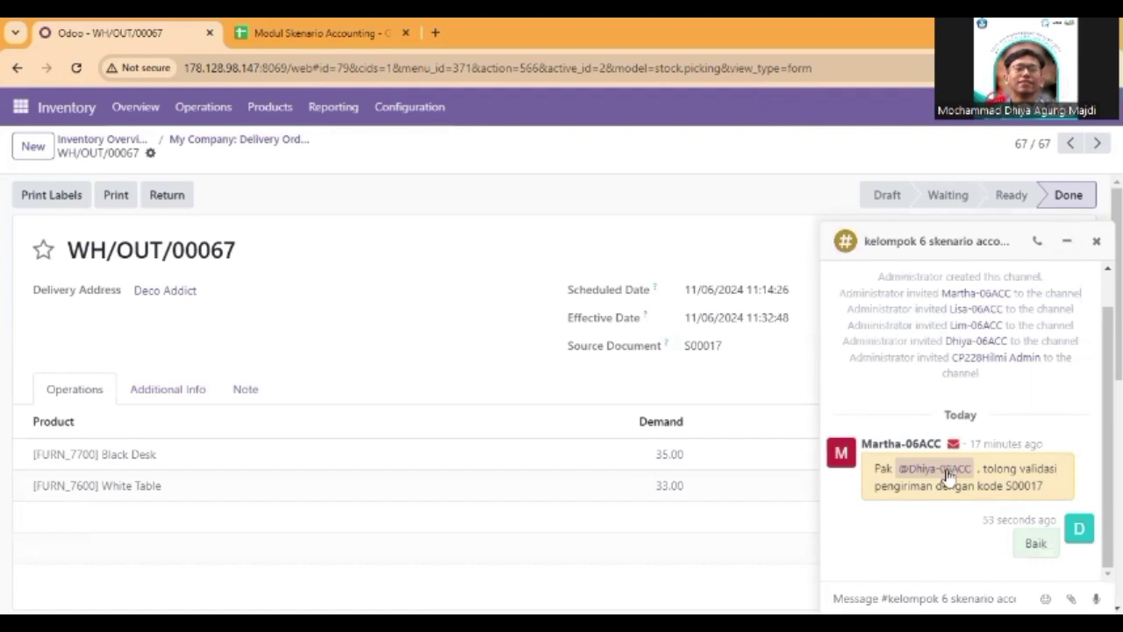
pyautogui.moveTo(940, 530)
pyautogui.write('Bu @')
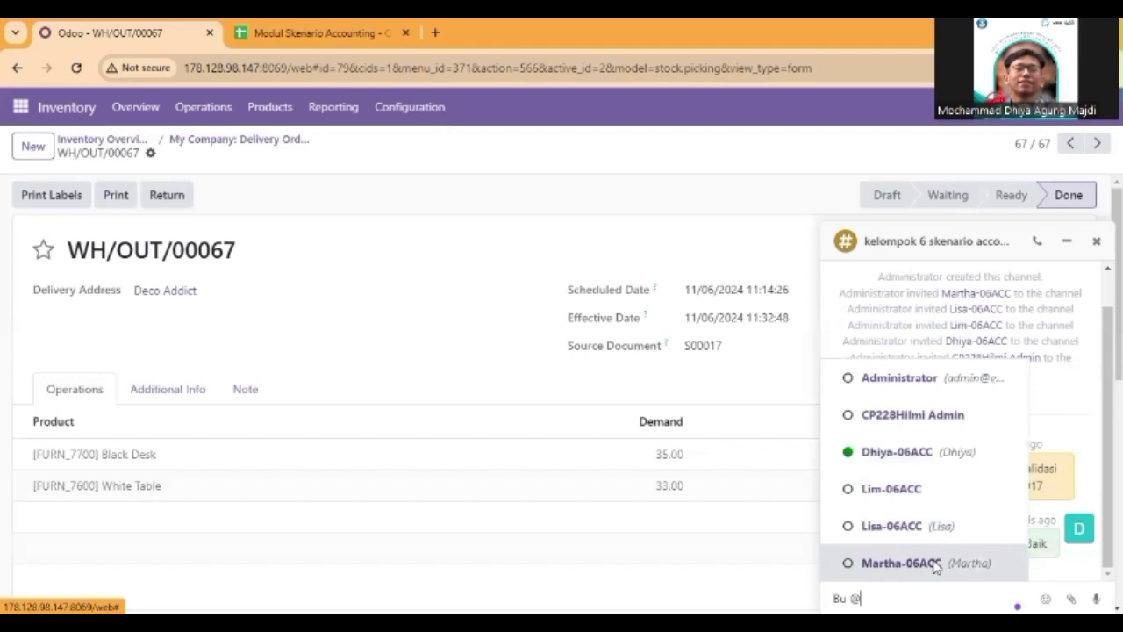
pyautogui.click(932, 564)
pyautogui.write(', to')
pyautogui.press('BackSpace')
pyautogui.press('BackSpace')
pyautogui.write('perngiriman untuk')
pyautogui.doubleClick(1006, 469)
pyautogui.hotkey('ctrl', 'c')
pyautogui.hotkey('ctrl', 'v')
pyautogui.write('sudah tervalidasi')
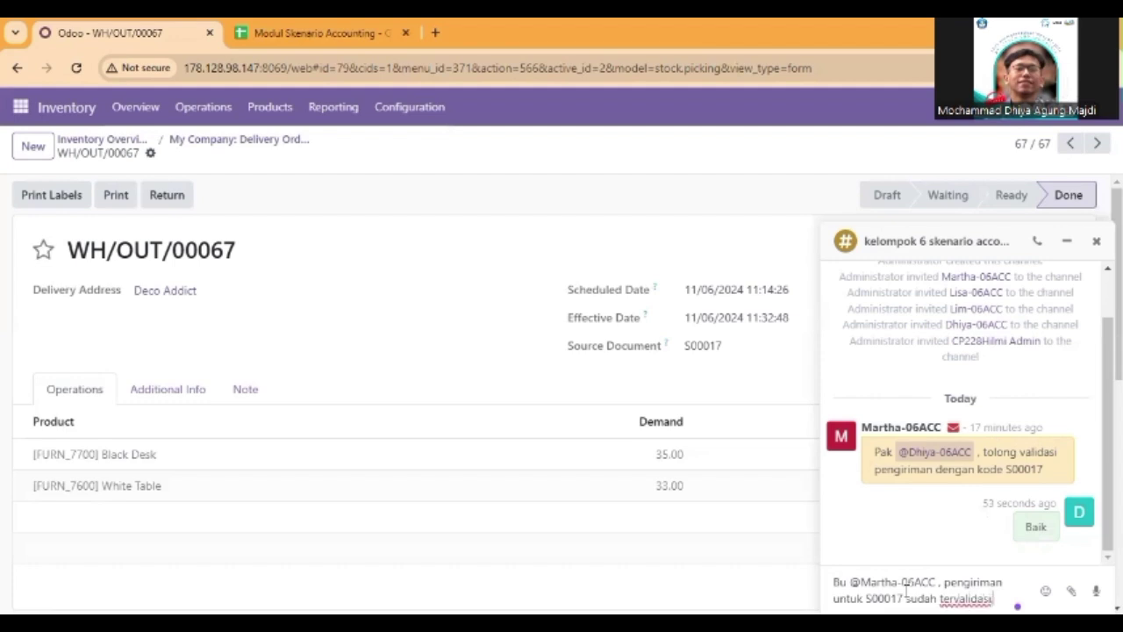
# Complete the message with ", bisa dilanjutkan dalam pembuatan invoicesnya" and send it
pyautogui.write('. bisa dila')
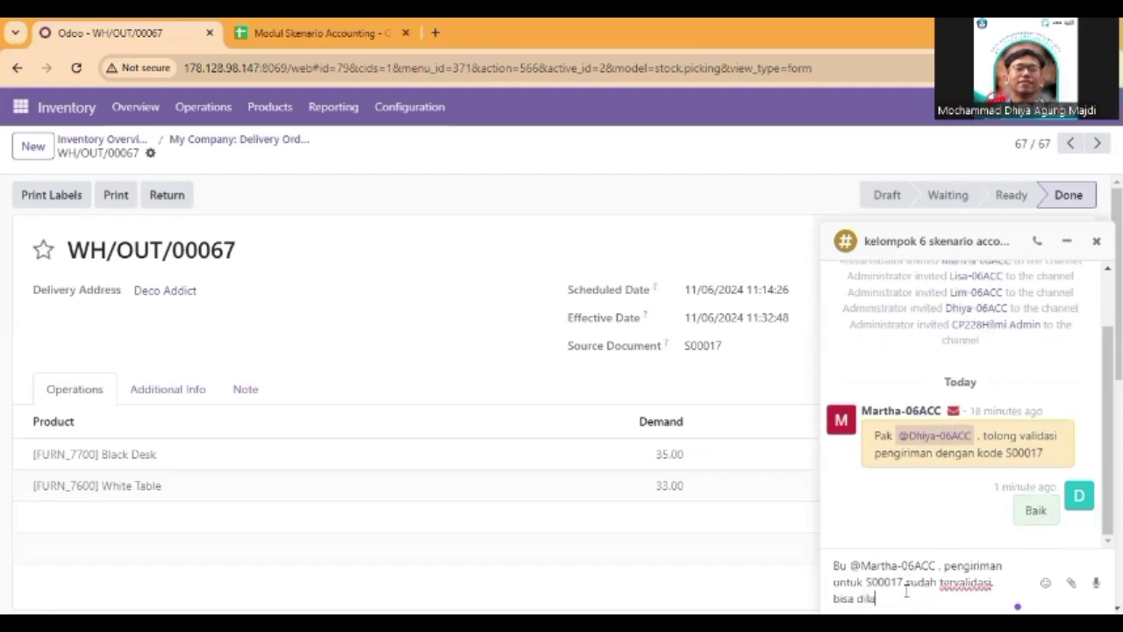
pyautogui.write('njutkan dalam pembuatan invoicen')
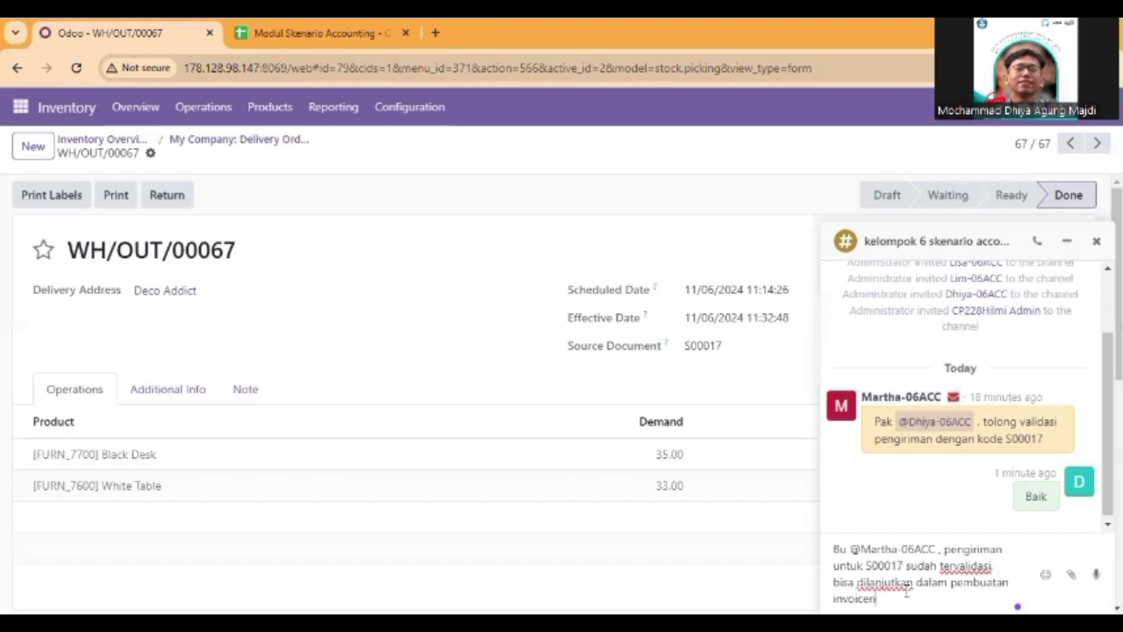
pyautogui.press('BackSpace')
pyautogui.write('snya')
pyautogui.press('Return')
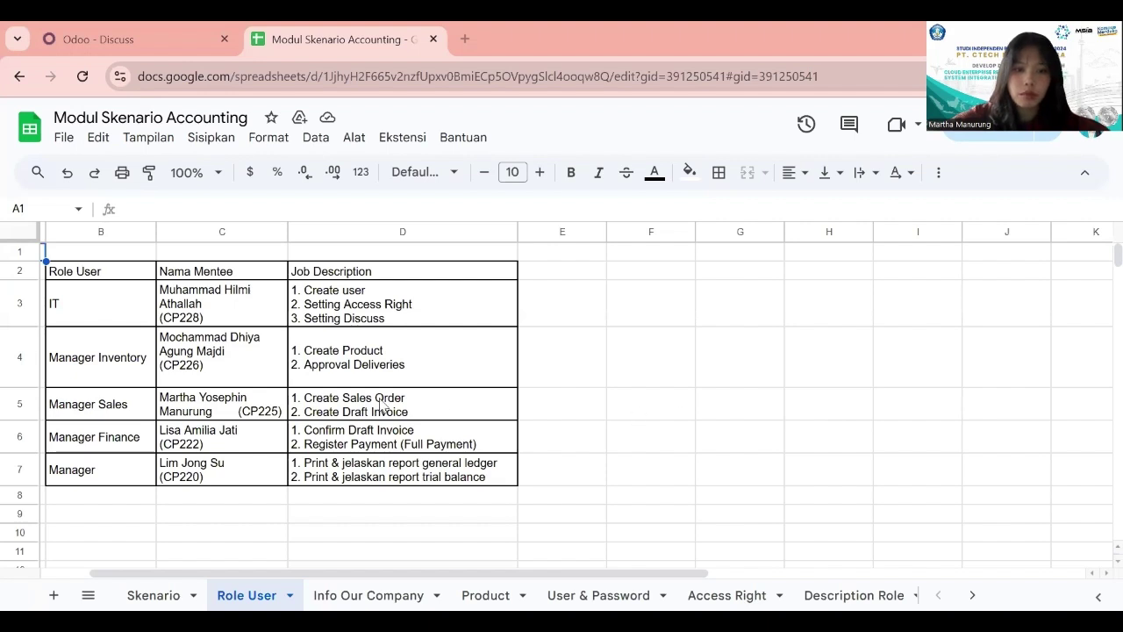
# Return to the Discuss channel kelompok 6 skenario accounting and reply "Baik, akan saya lanjutkan pak"
pyautogui.click(99, 29)
pyautogui.click(160, 403)
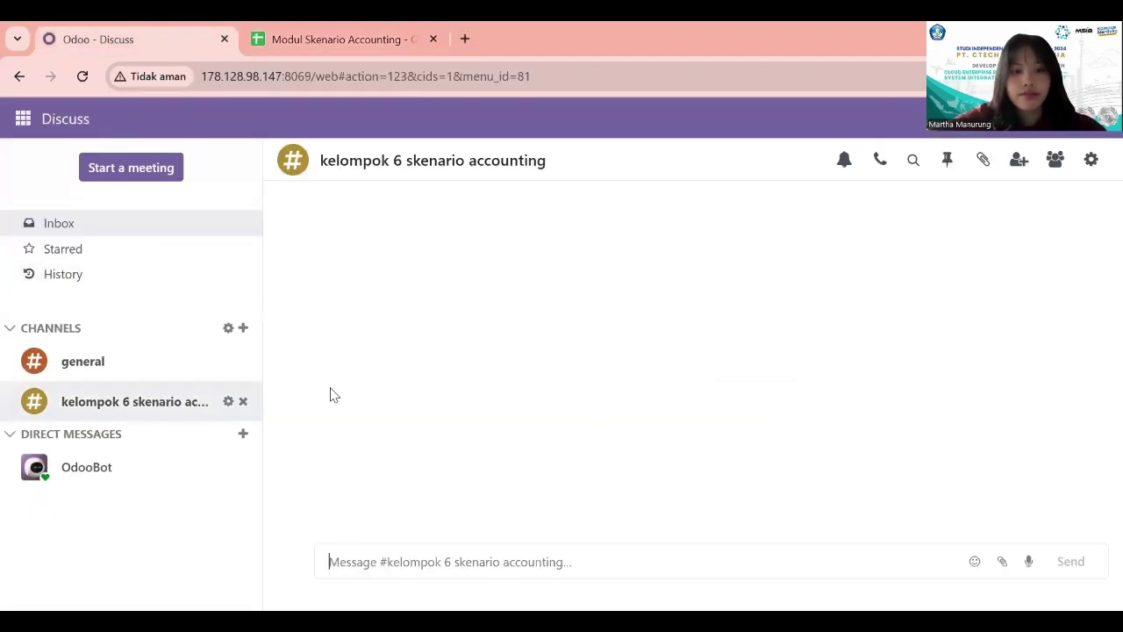
pyautogui.write('Baik, akan saya lanjutkan pak')
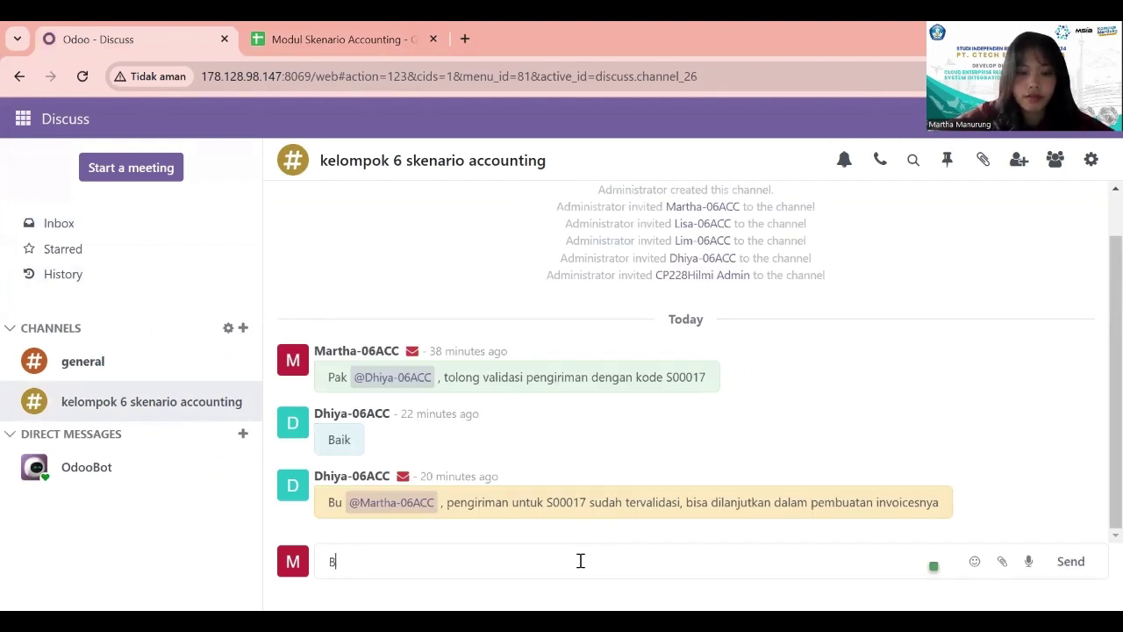
pyautogui.press('Return')
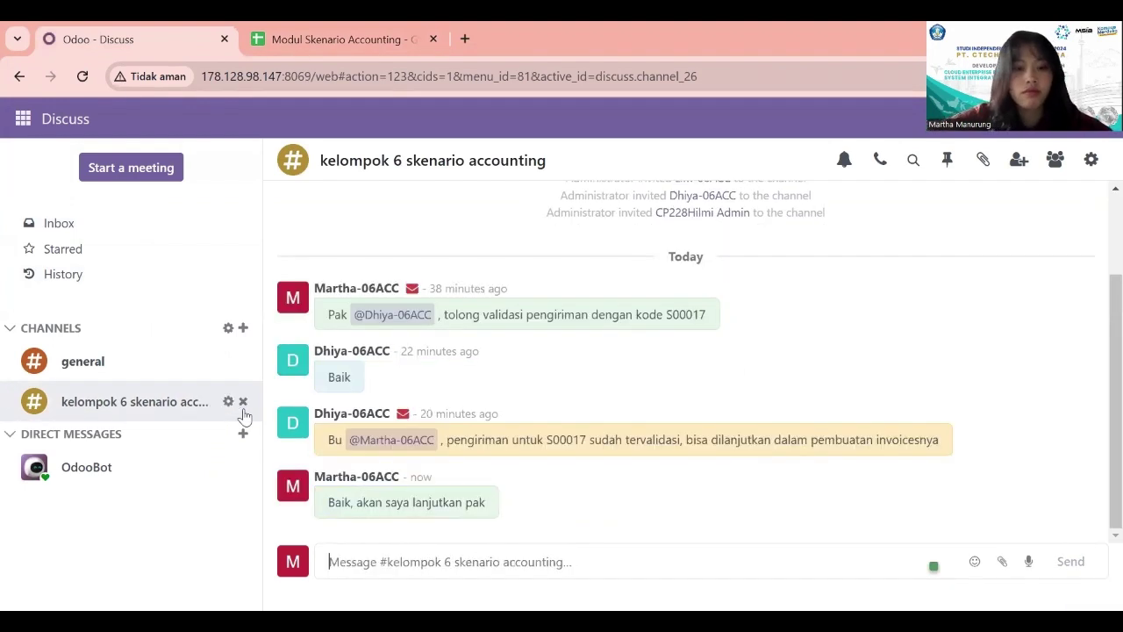
# Switch to the Sales app and open the Deco Addict sales order S00017
pyautogui.click(23, 119)
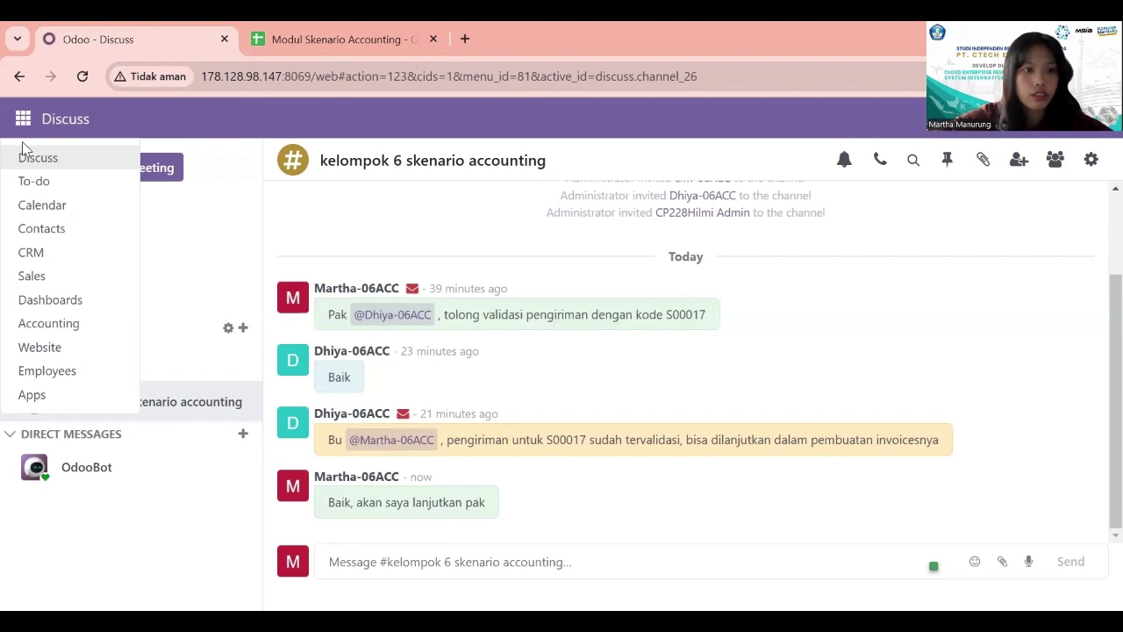
pyautogui.click(32, 275)
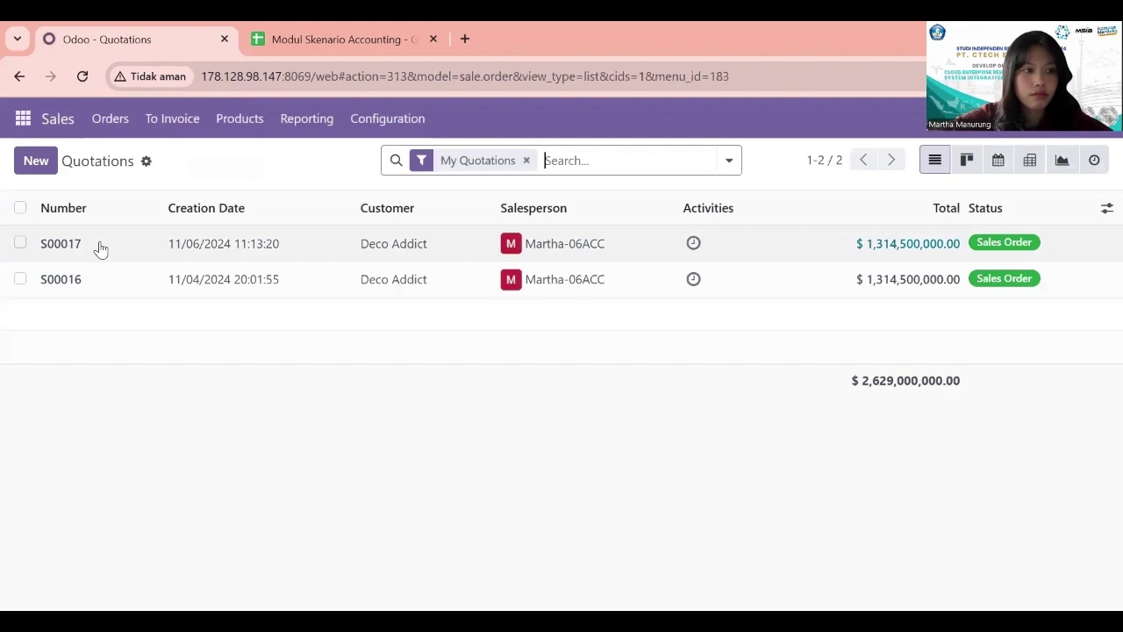
pyautogui.click(101, 248)
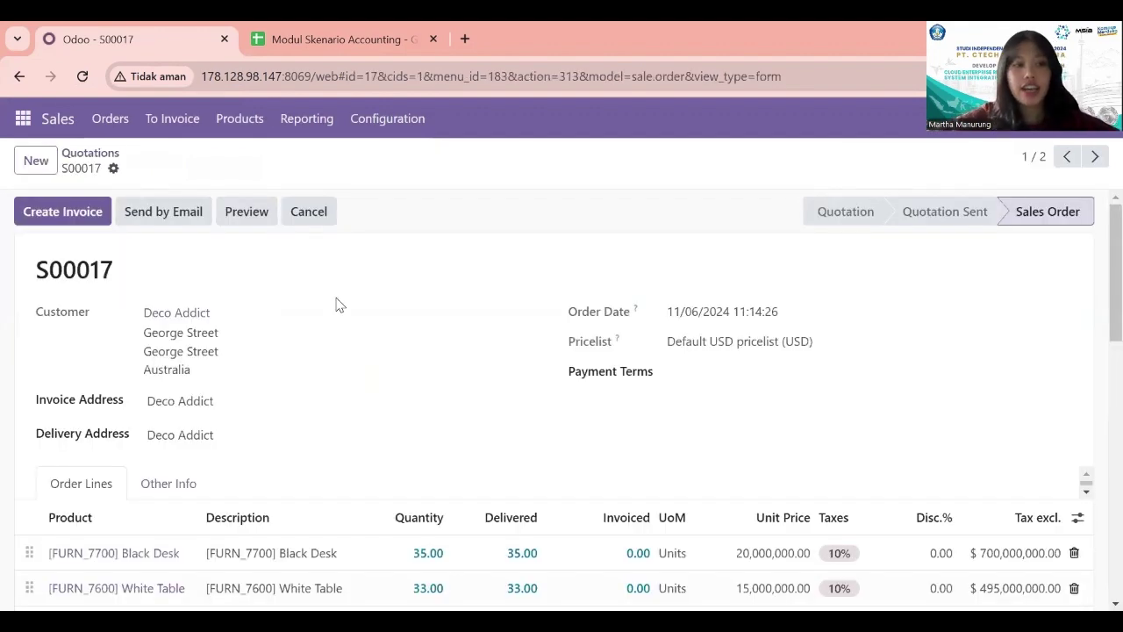
# Review the ordered and delivered quantities of the sales order and create a draft invoice as a regular invoice
pyautogui.scroll(-3, 341, 304)
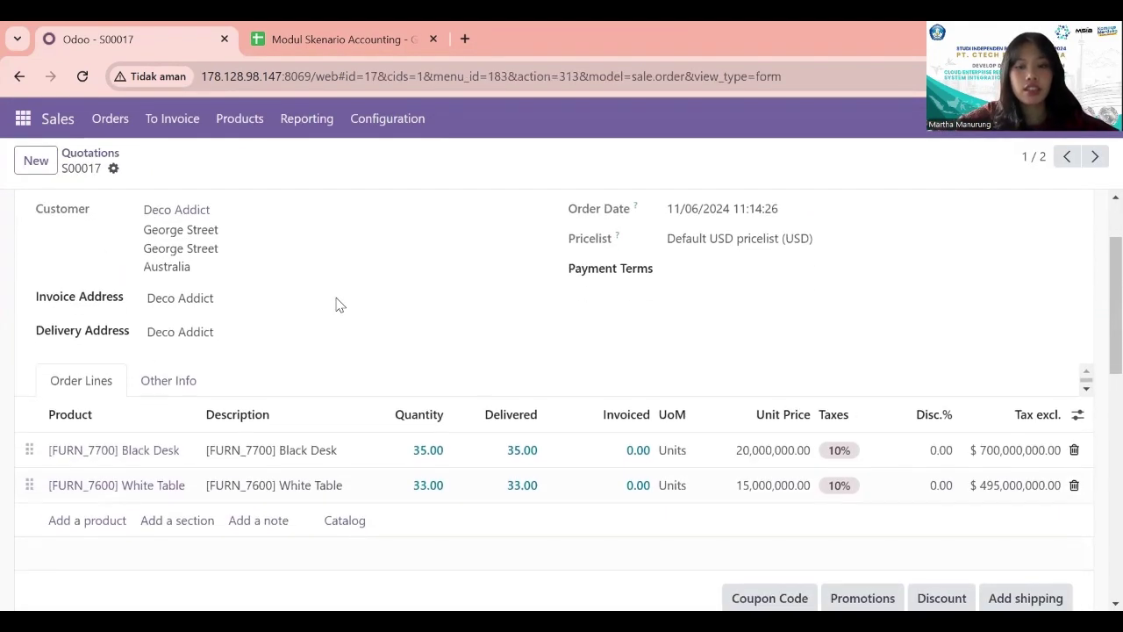
pyautogui.scroll(3, 340, 305)
pyautogui.scroll(-2, 341, 304)
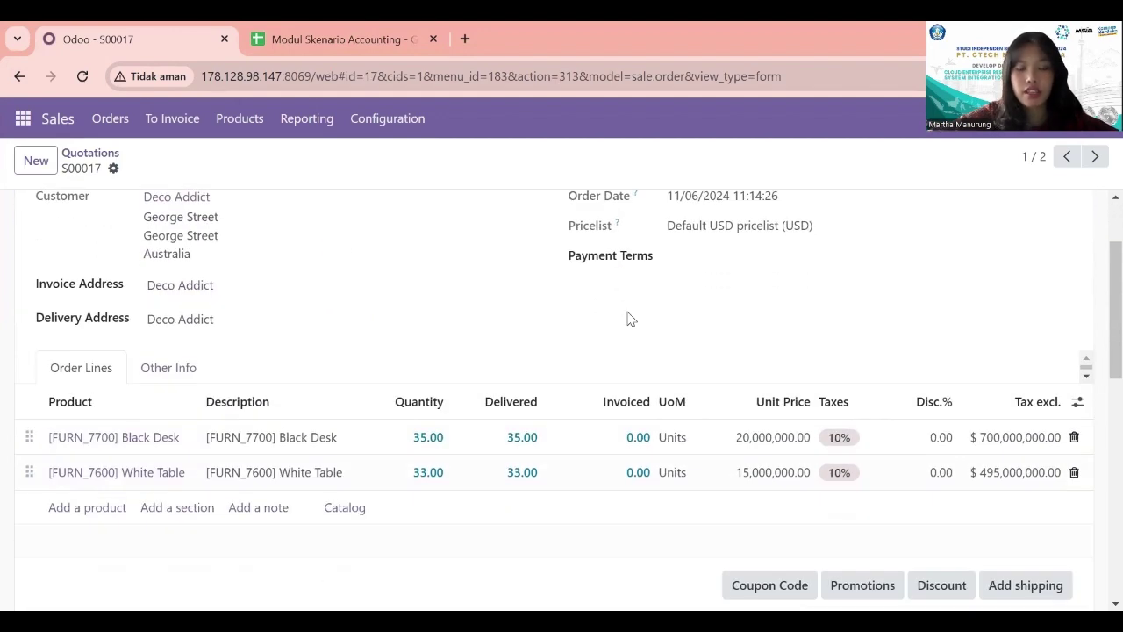
pyautogui.scroll(-1, 629, 319)
pyautogui.scroll(-3, 628, 318)
pyautogui.scroll(4, 628, 319)
pyautogui.scroll(1, 628, 319)
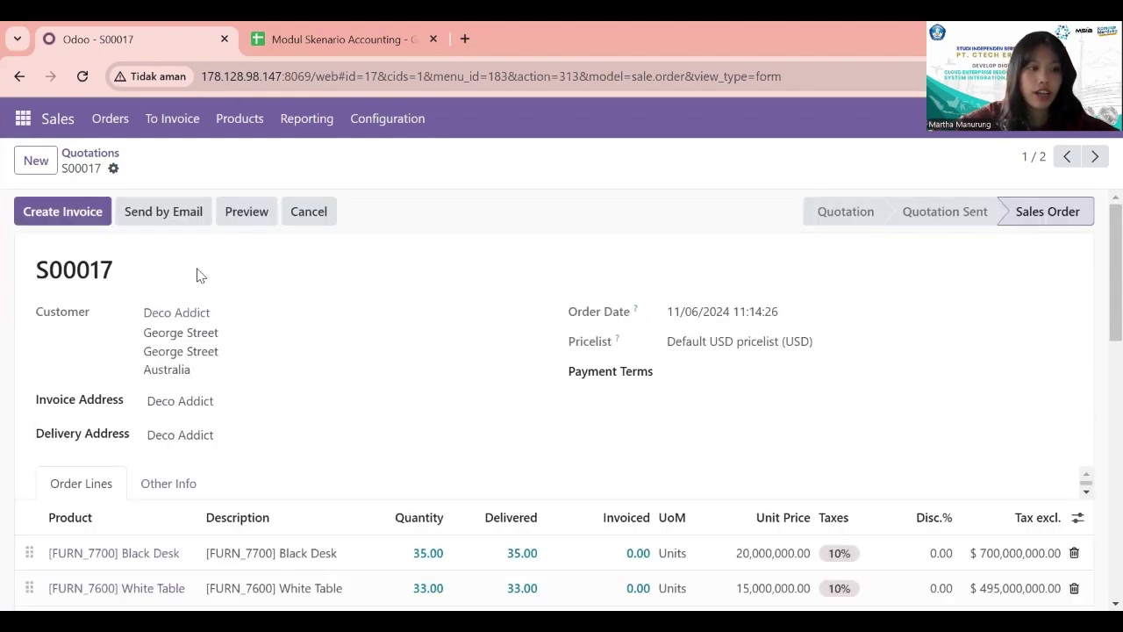
pyautogui.click(86, 221)
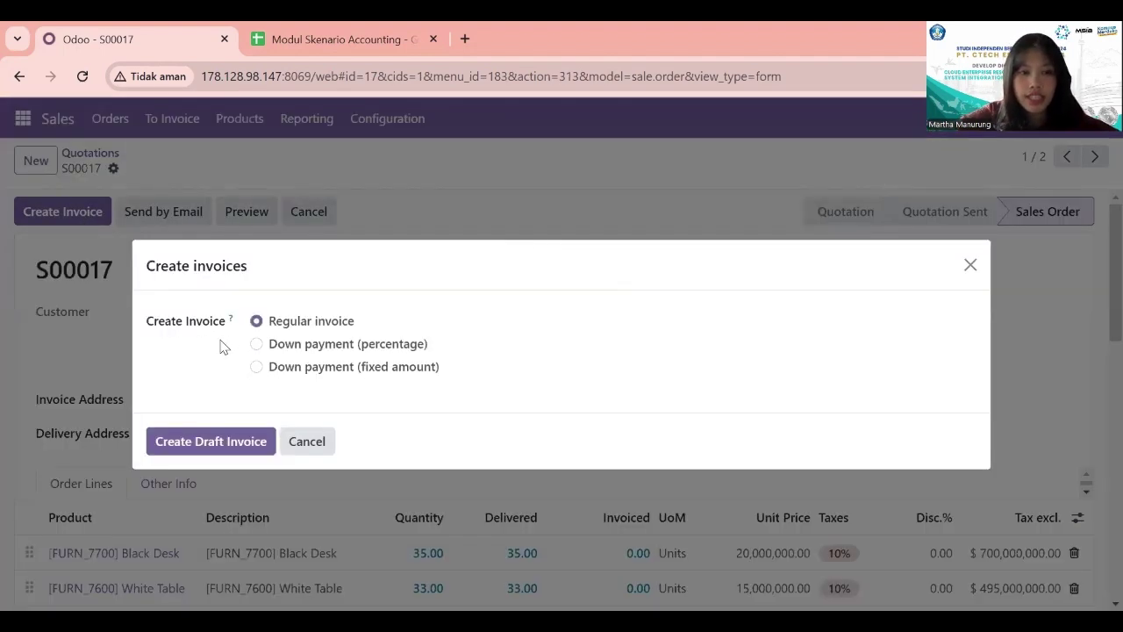
pyautogui.click(221, 447)
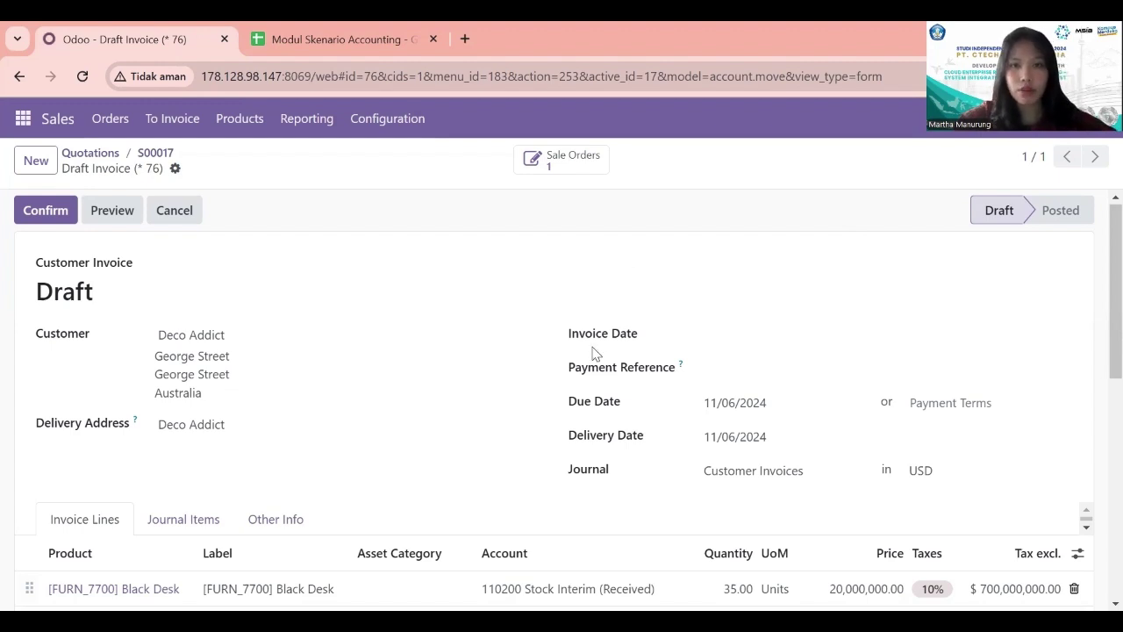
# Return to the kelompok 6 skenario accounting channel in the Discuss app
pyautogui.click(24, 118)
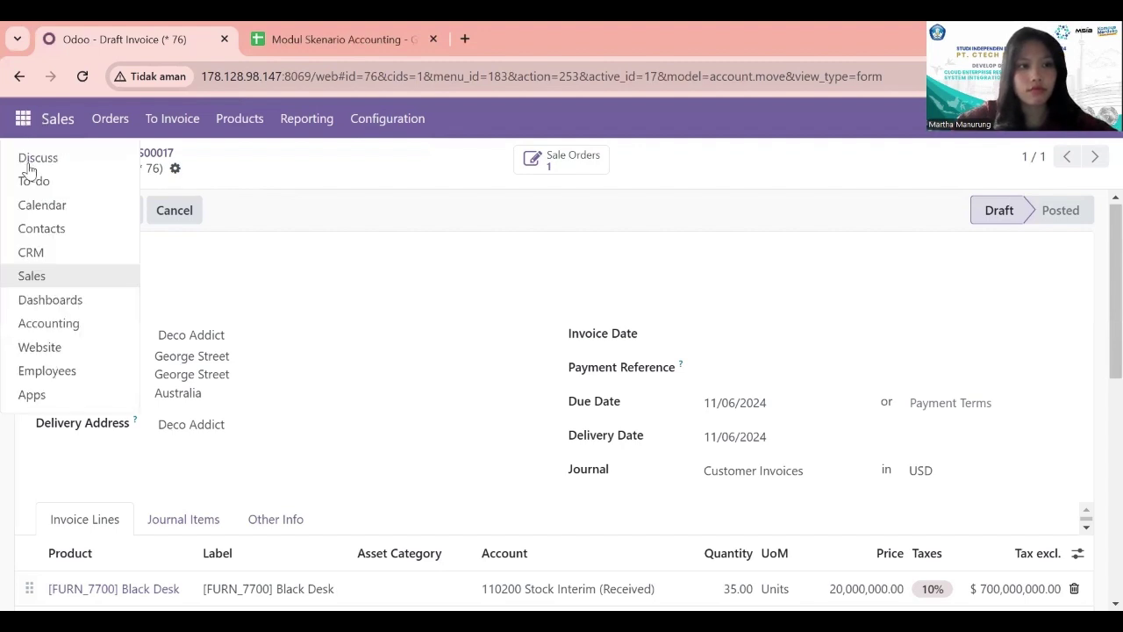
pyautogui.click(35, 158)
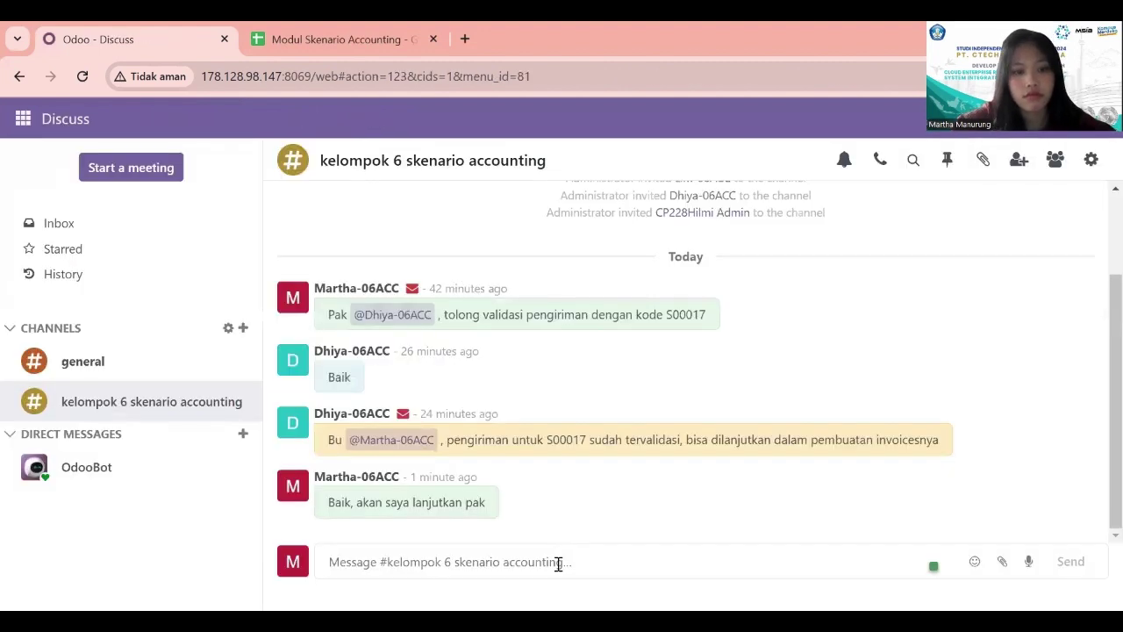
# Attach the copied draft invoice screenshot to a new channel message and address it to the accounting colleague with "Ibu" and a mention
pyautogui.hotkey('ctrl', 'v')
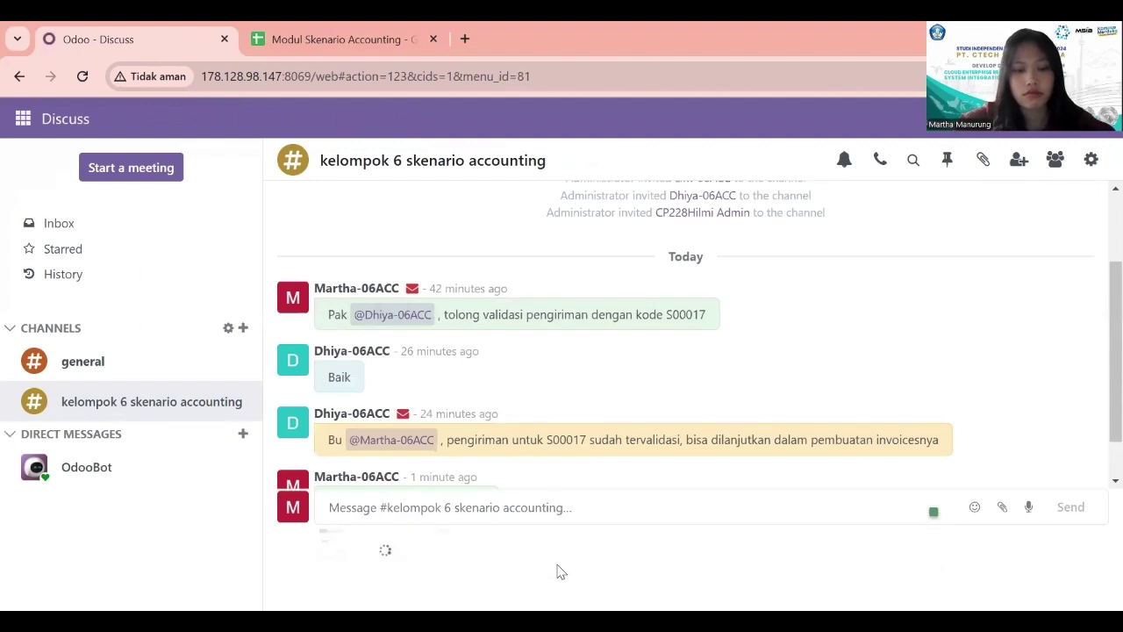
pyautogui.write('@')
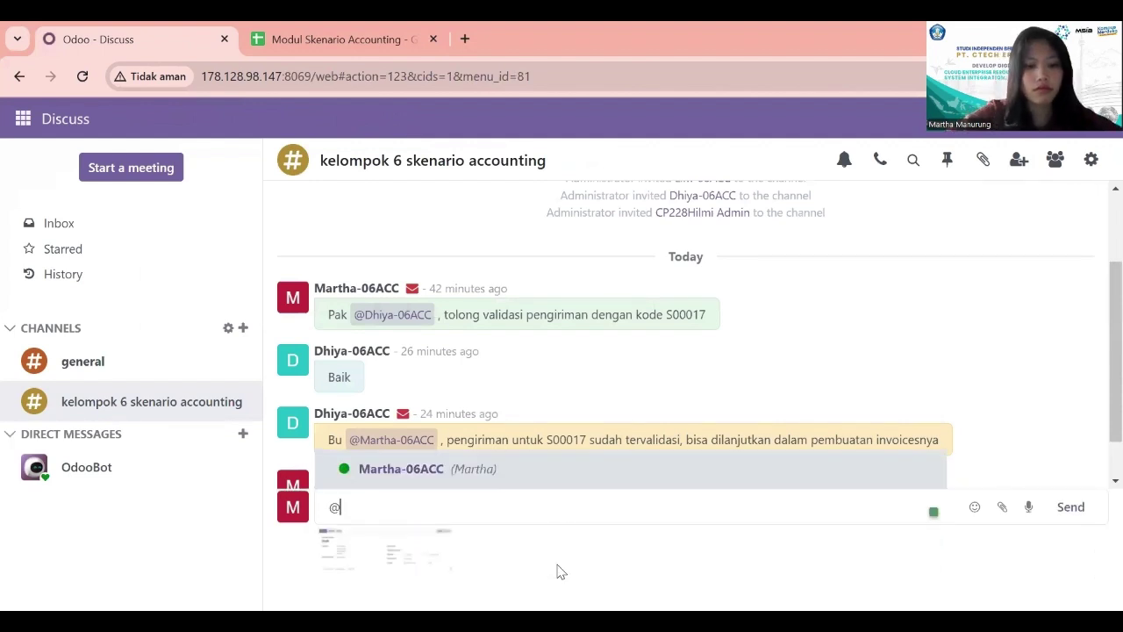
pyautogui.click(530, 448)
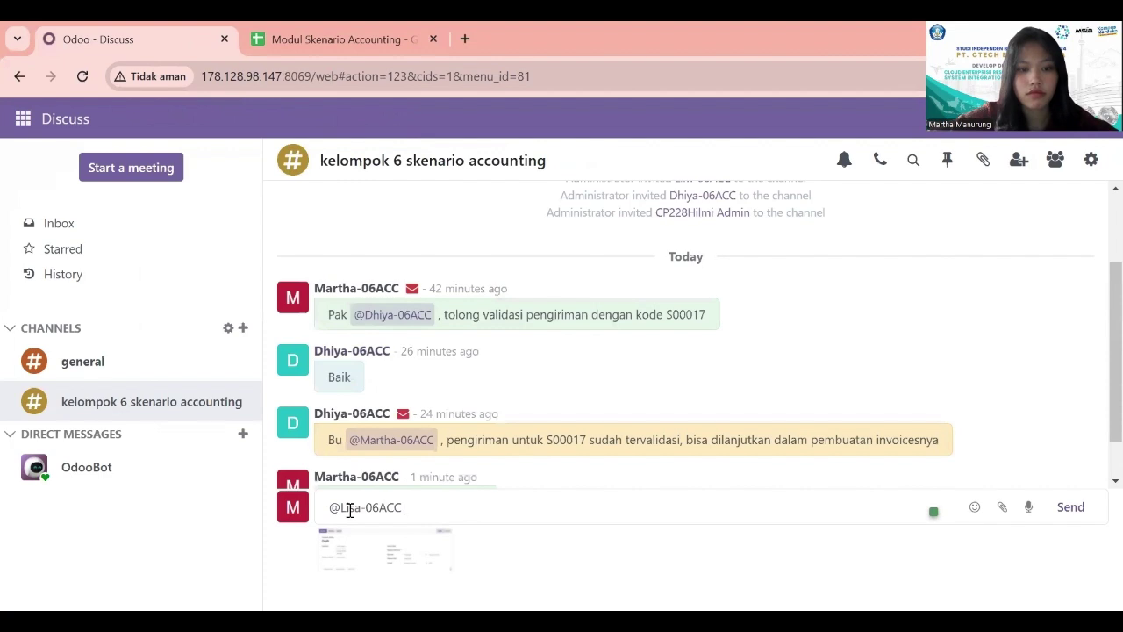
pyautogui.click(332, 507)
pyautogui.write('Ibu')
# Complete the message after the mention with ", mohon konfirmasi invoicenya" and send it to the channel
pyautogui.click(450, 512)
pyautogui.write(', sila')
pyautogui.press('BackSpace')
pyautogui.press('BackSpace')
pyautogui.press('BackSpace')
pyautogui.press('BackSpace')
pyautogui.write('mohon')
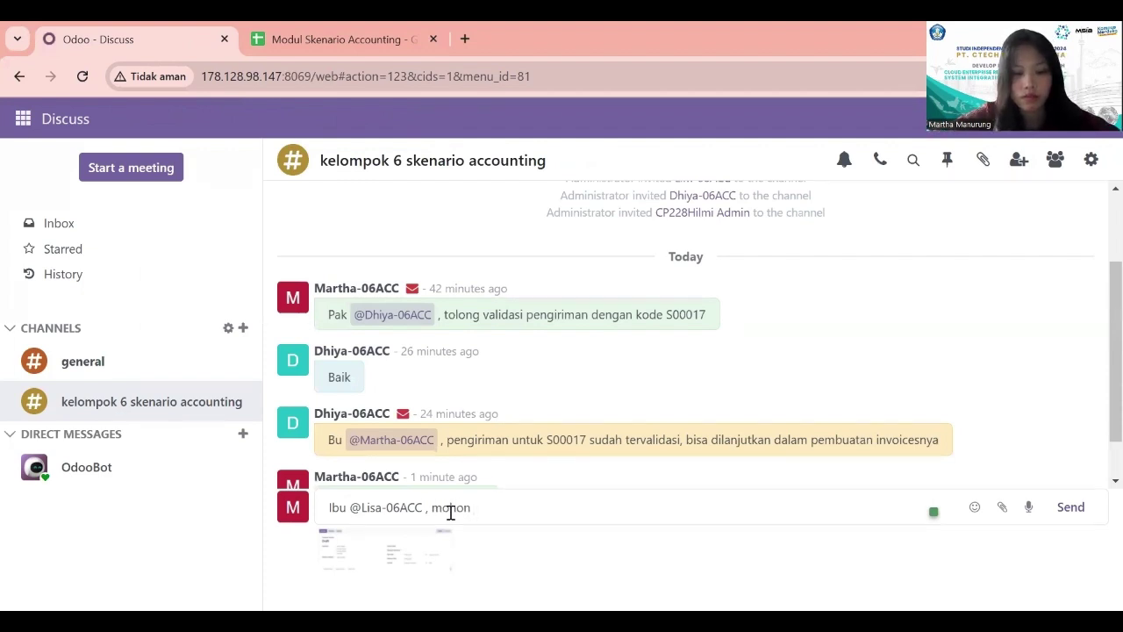
pyautogui.write(' konfirmasi ')
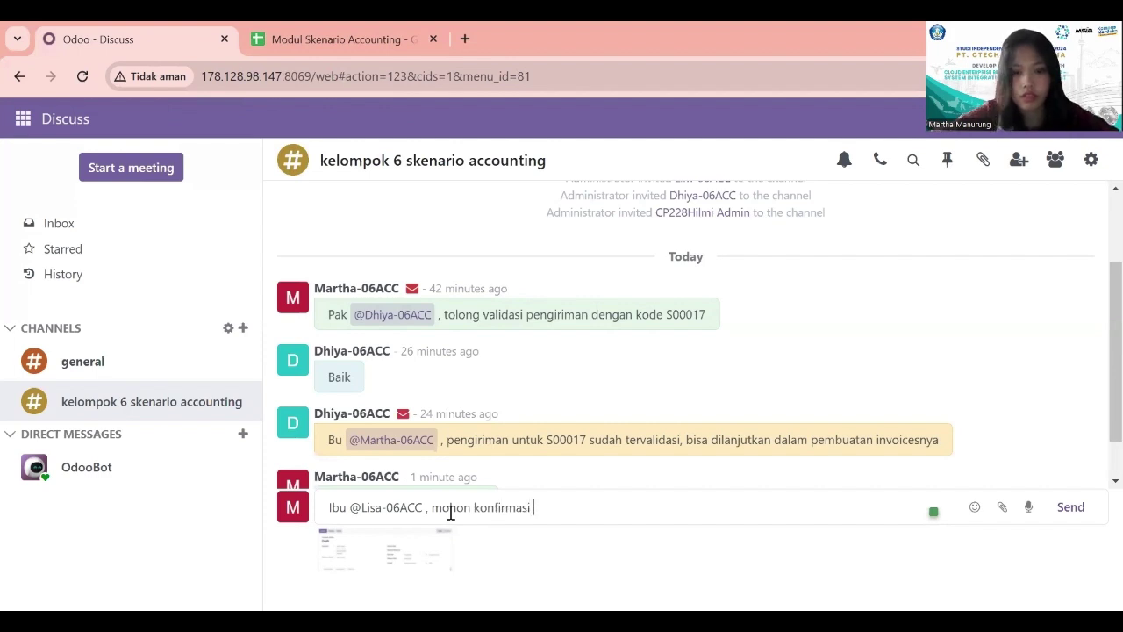
pyautogui.write('invioices')
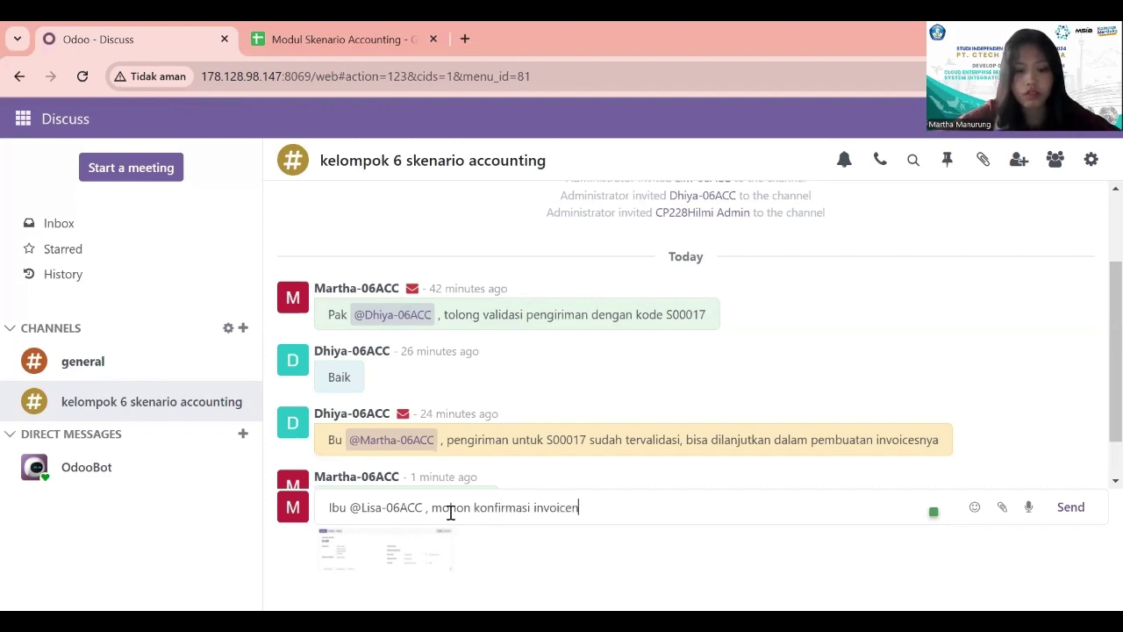
pyautogui.press('BackSpace')
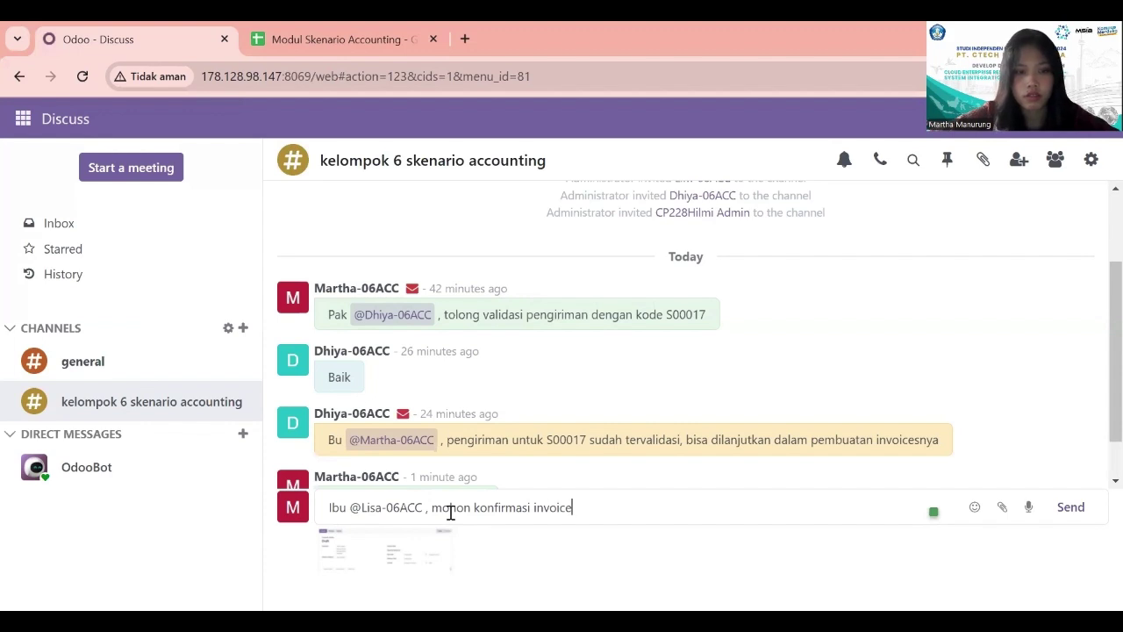
pyautogui.write('nya')
pyautogui.press('Return')
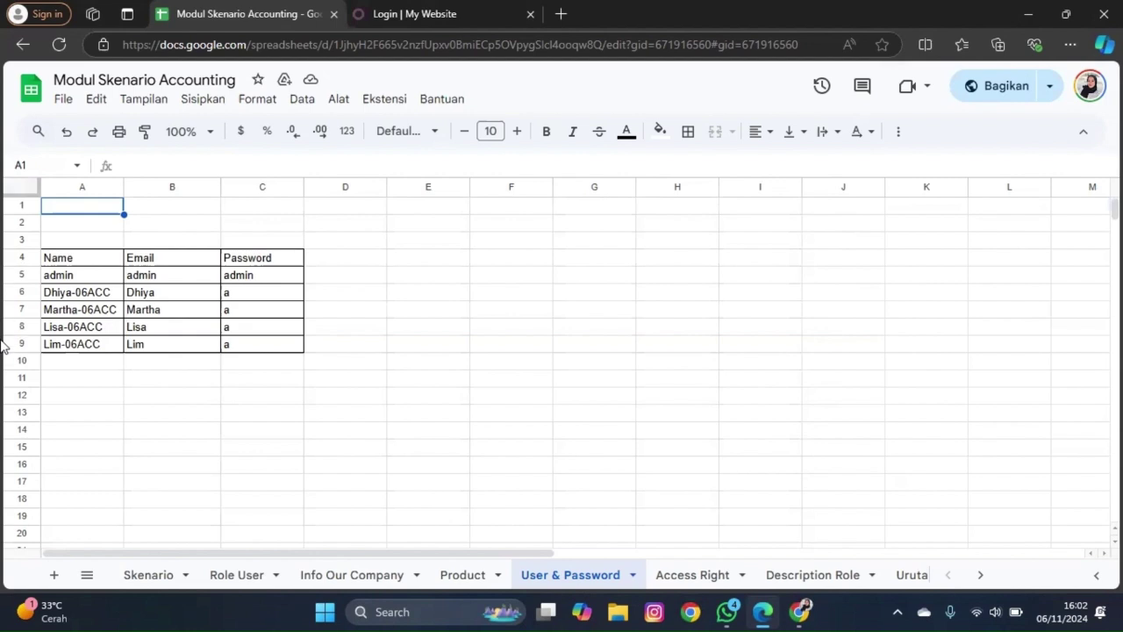
# Look up the mentioned colleague's login in the User & Password sheet and log in to Odoo with that account's email and password
pyautogui.click(79, 329)
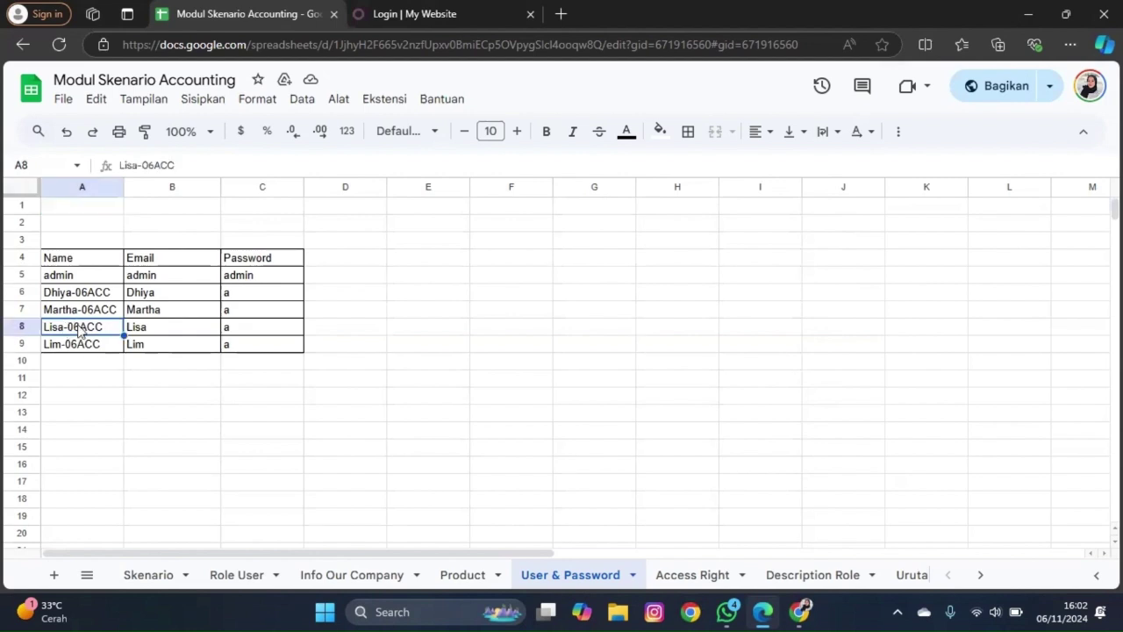
pyautogui.click(146, 330)
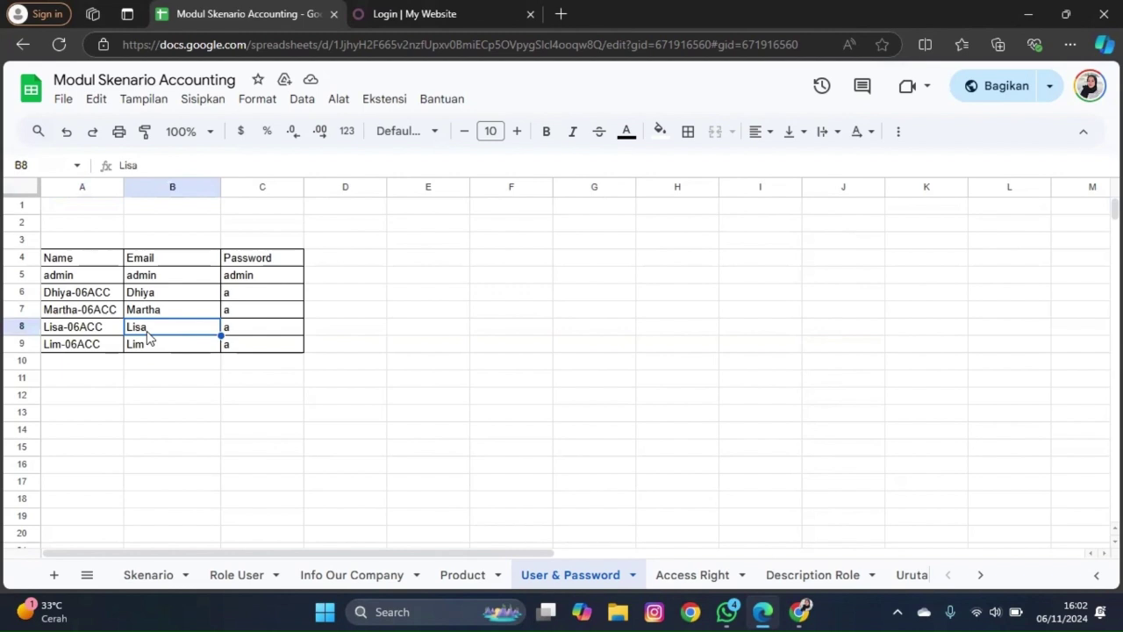
pyautogui.click(460, 11)
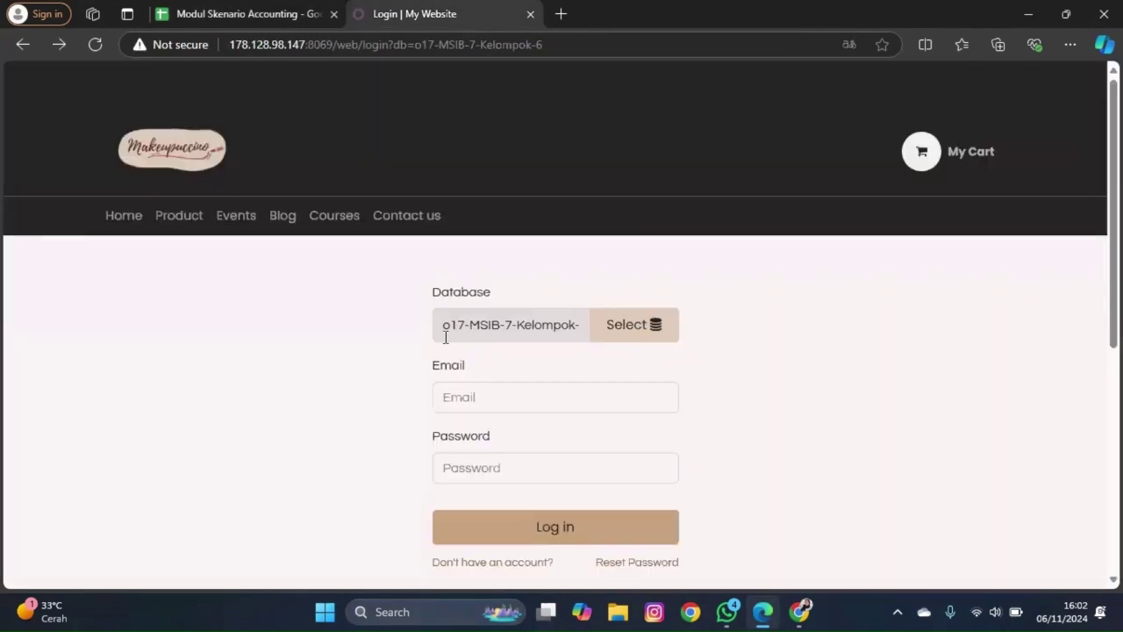
pyautogui.click(463, 397)
pyautogui.write('Lisa')
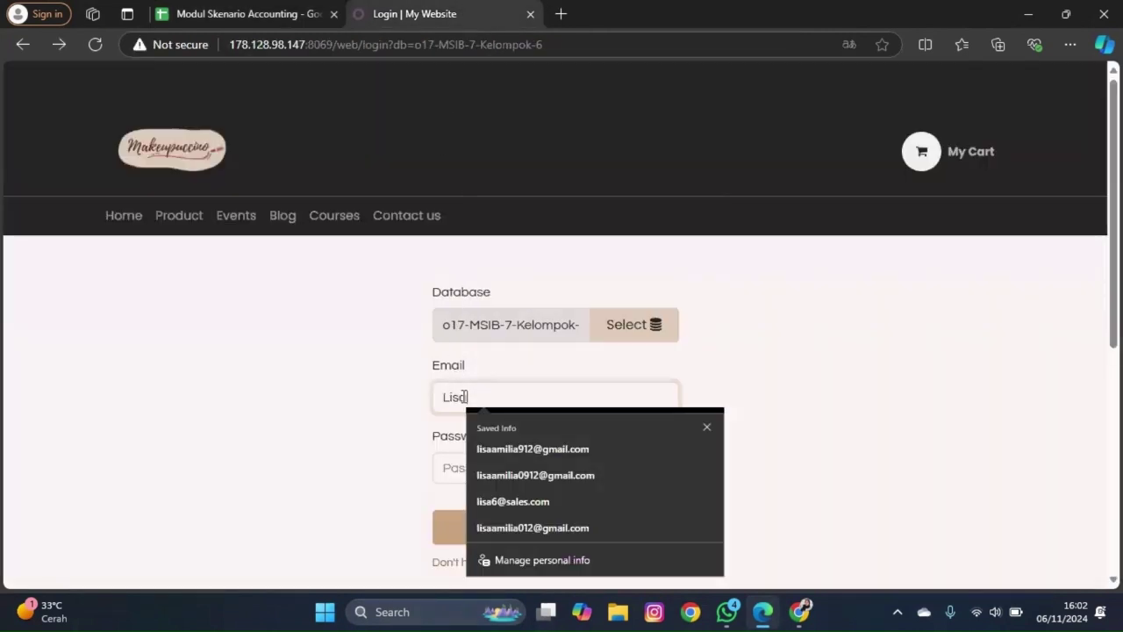
pyautogui.click(459, 466)
pyautogui.write('1')
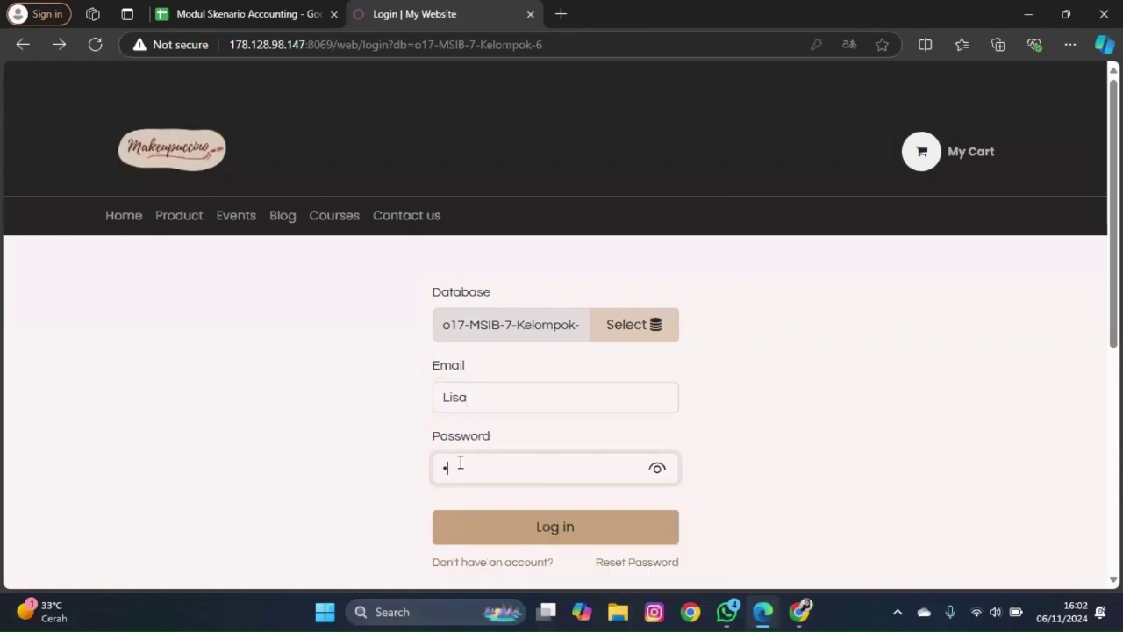
pyautogui.press('Return')
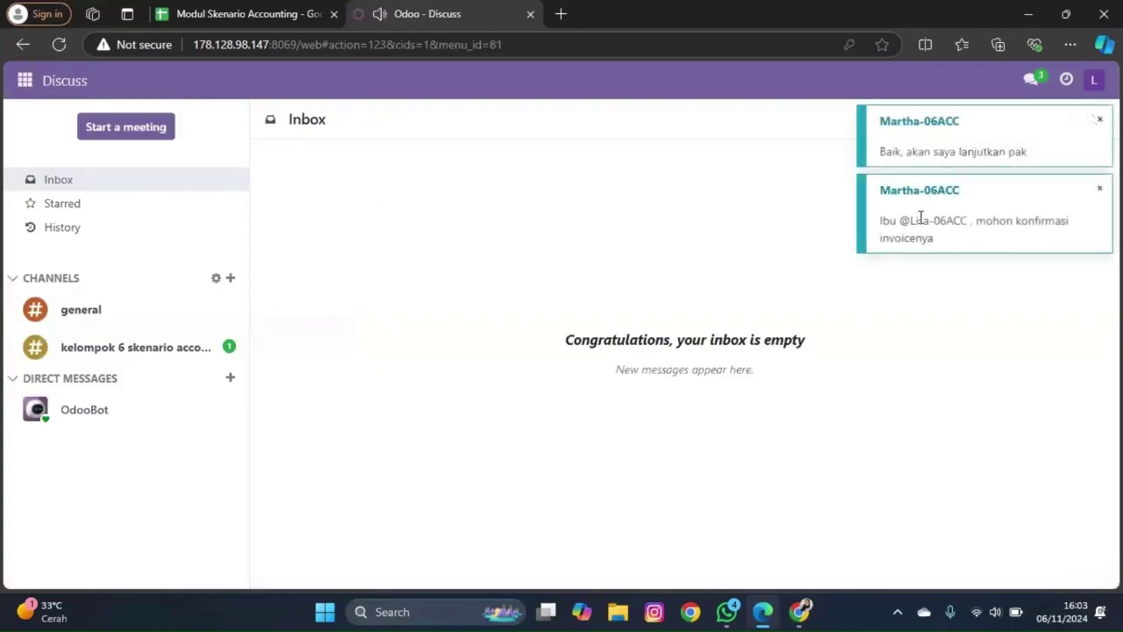
# Read the invoice confirmation request in the kelompok 6 skenario accounting channel and switch to the Accounting app, closing the chat window
pyautogui.click(178, 346)
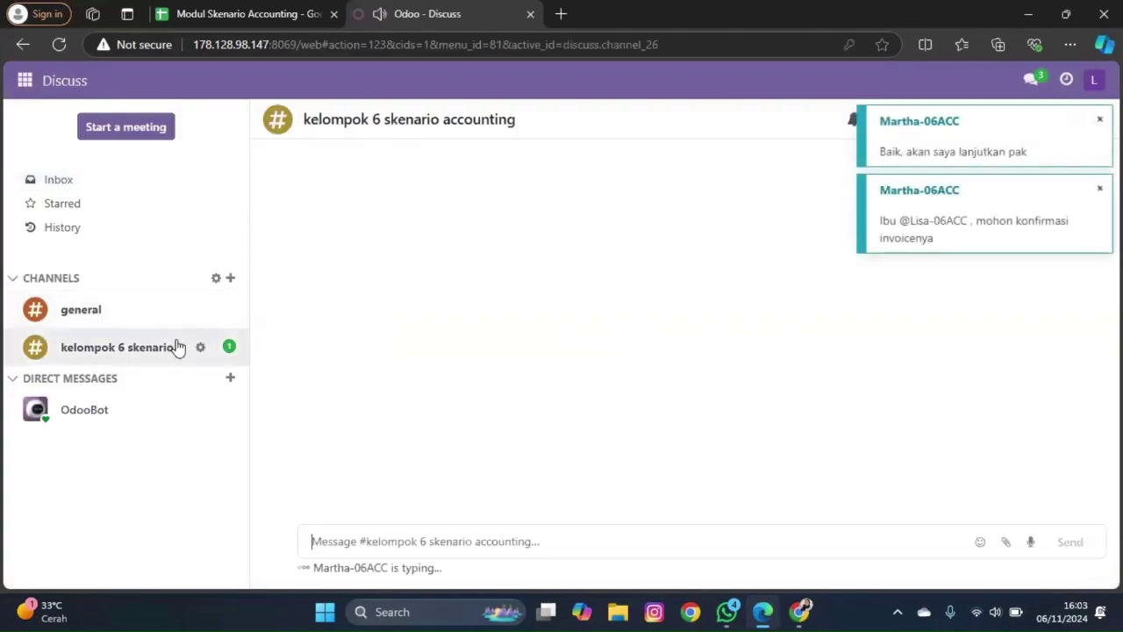
pyautogui.click(1098, 189)
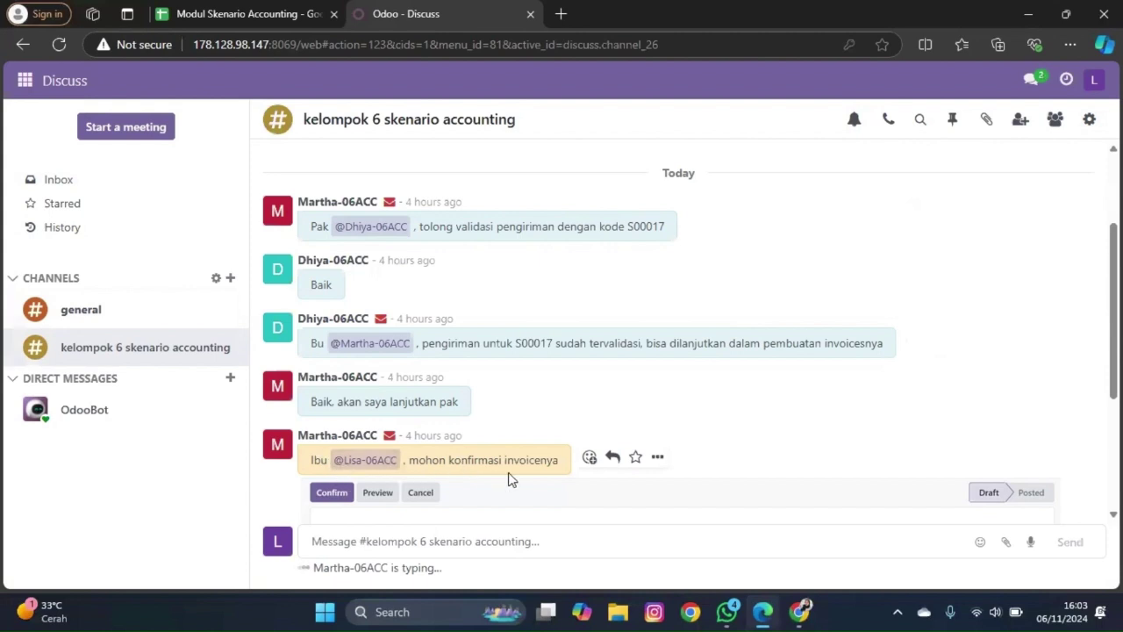
pyautogui.click(24, 80)
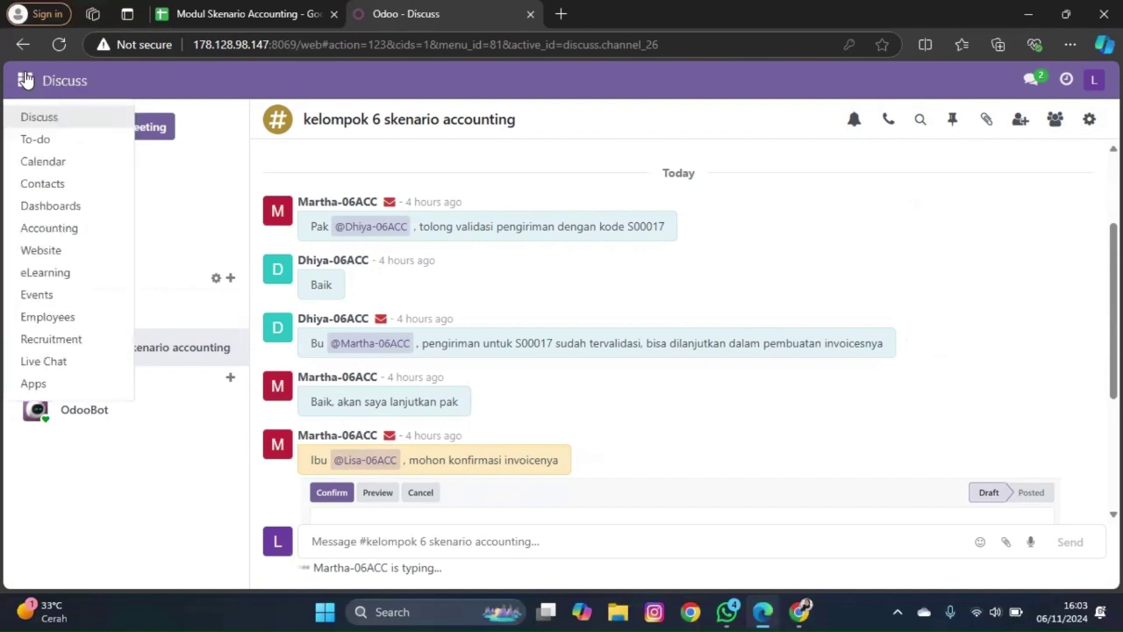
pyautogui.click(29, 227)
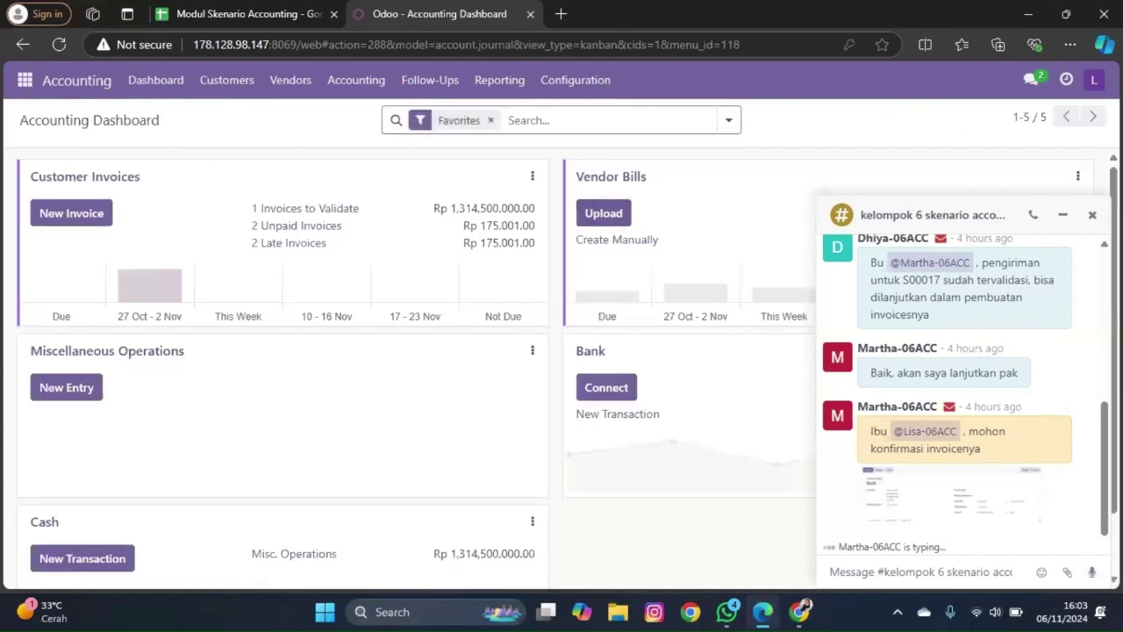
pyautogui.click(1093, 216)
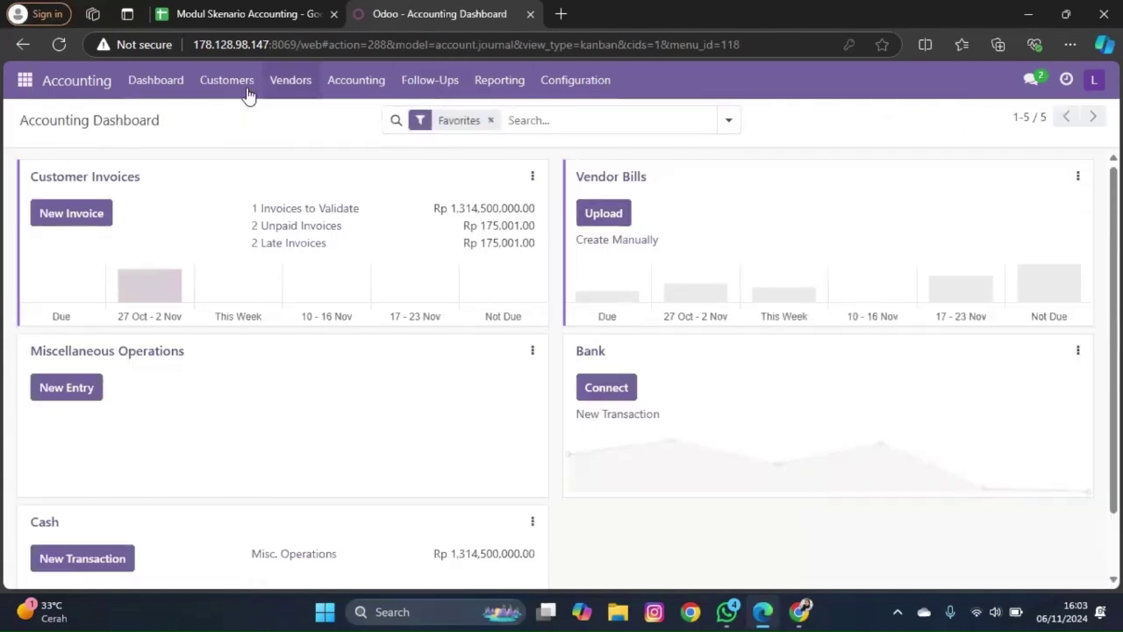
# Open the draft Deco Addict invoice from the customer invoices, check its lines and totals, and confirm it
pyautogui.click(220, 91)
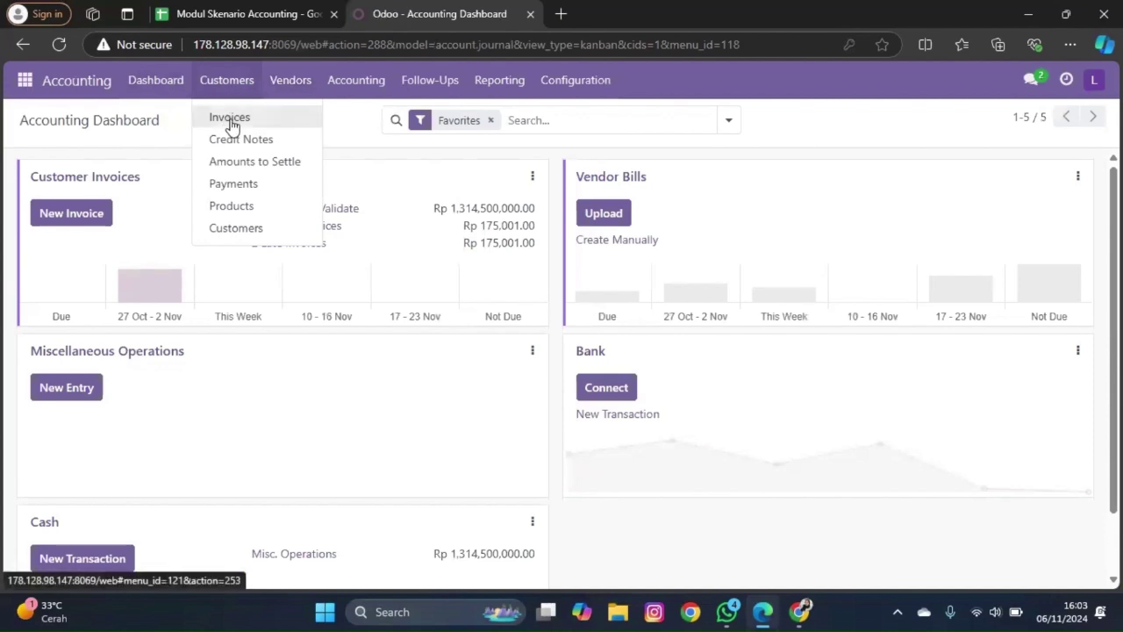
pyautogui.click(230, 122)
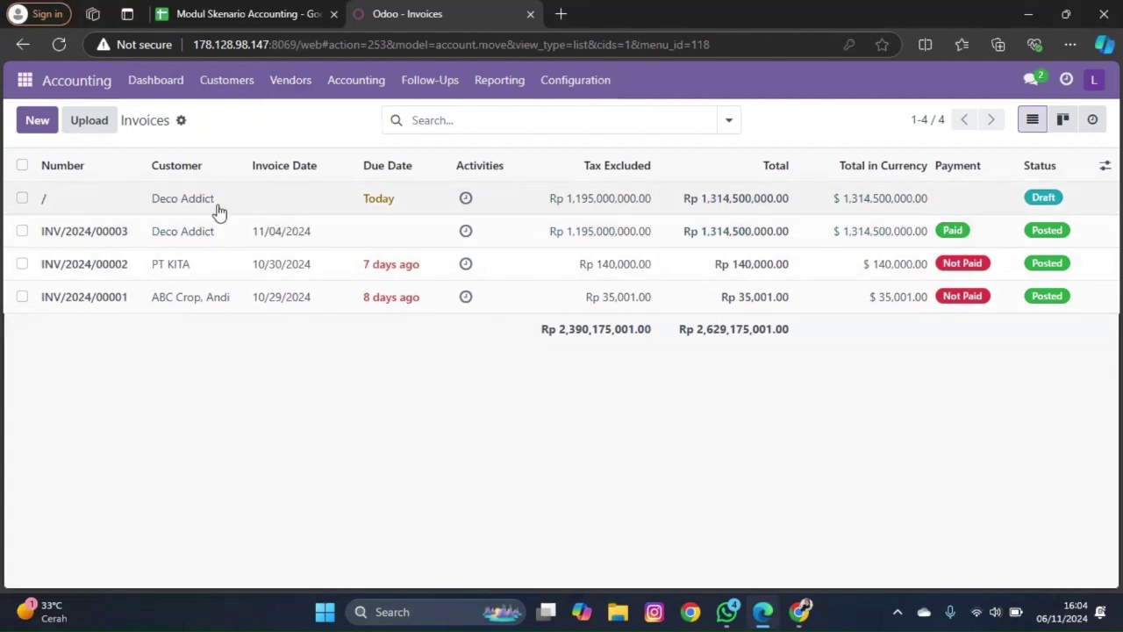
pyautogui.click(294, 214)
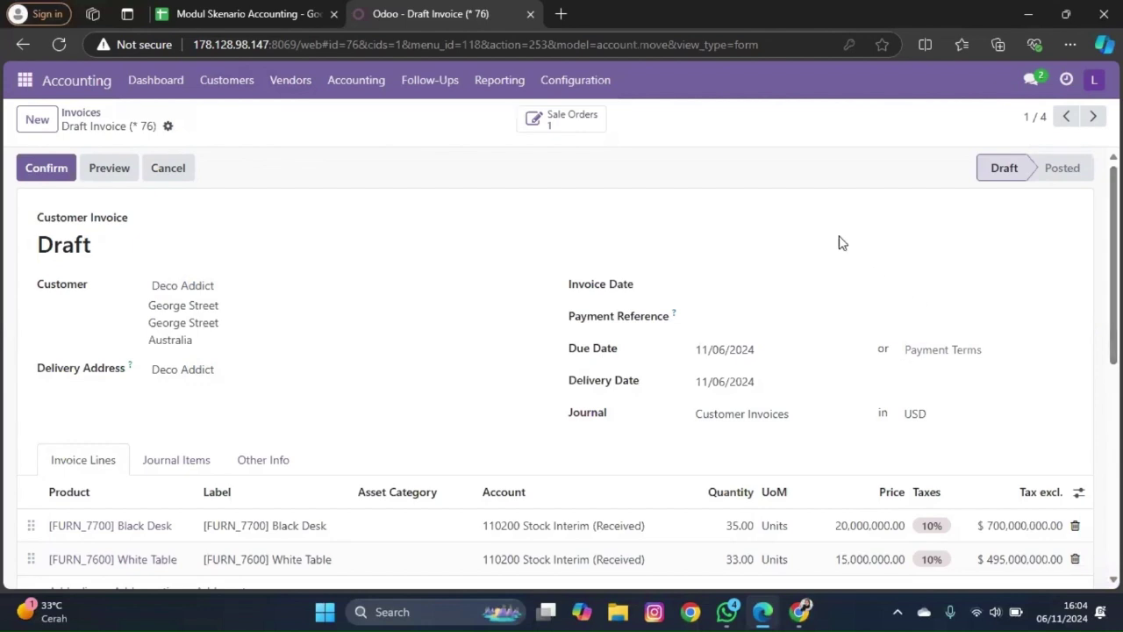
pyautogui.scroll(-1, 838, 242)
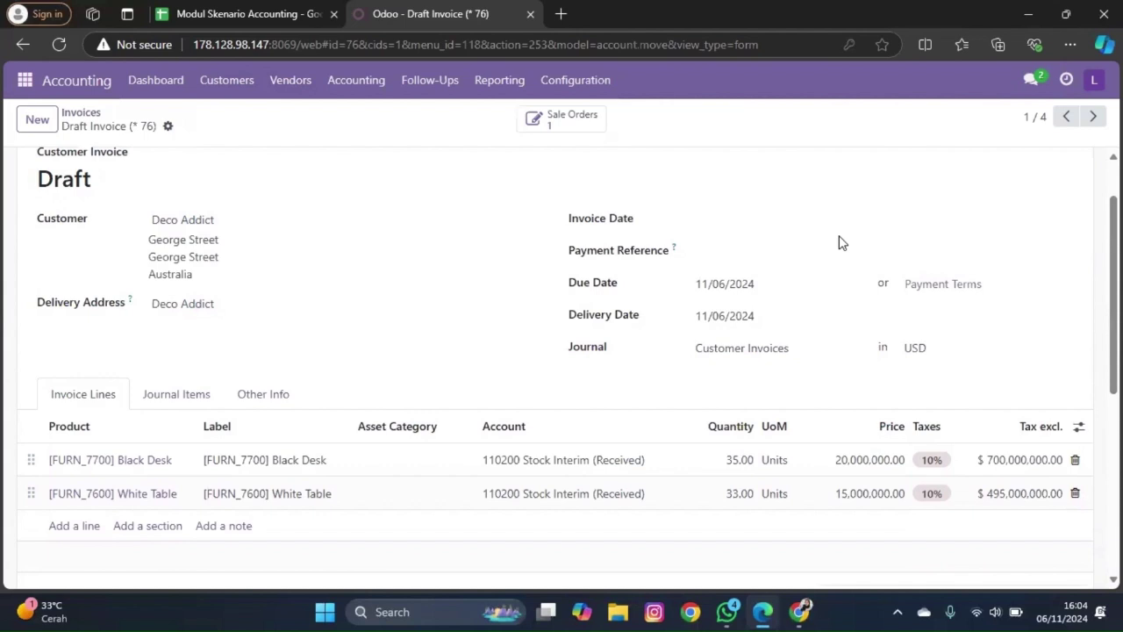
pyautogui.scroll(1, 839, 242)
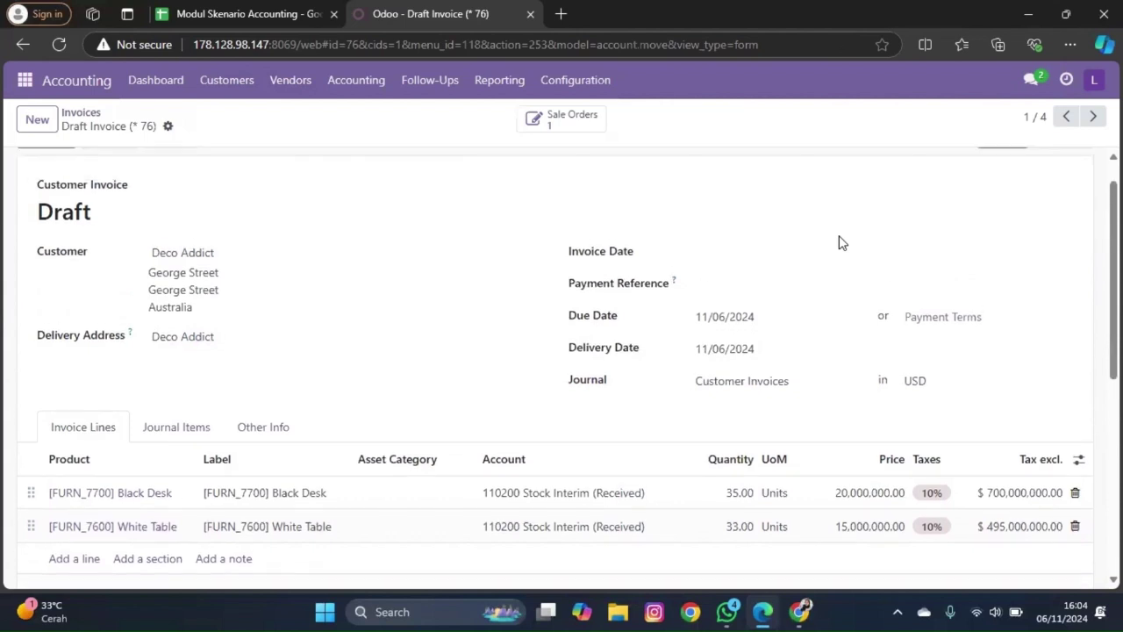
pyautogui.scroll(-2, 838, 242)
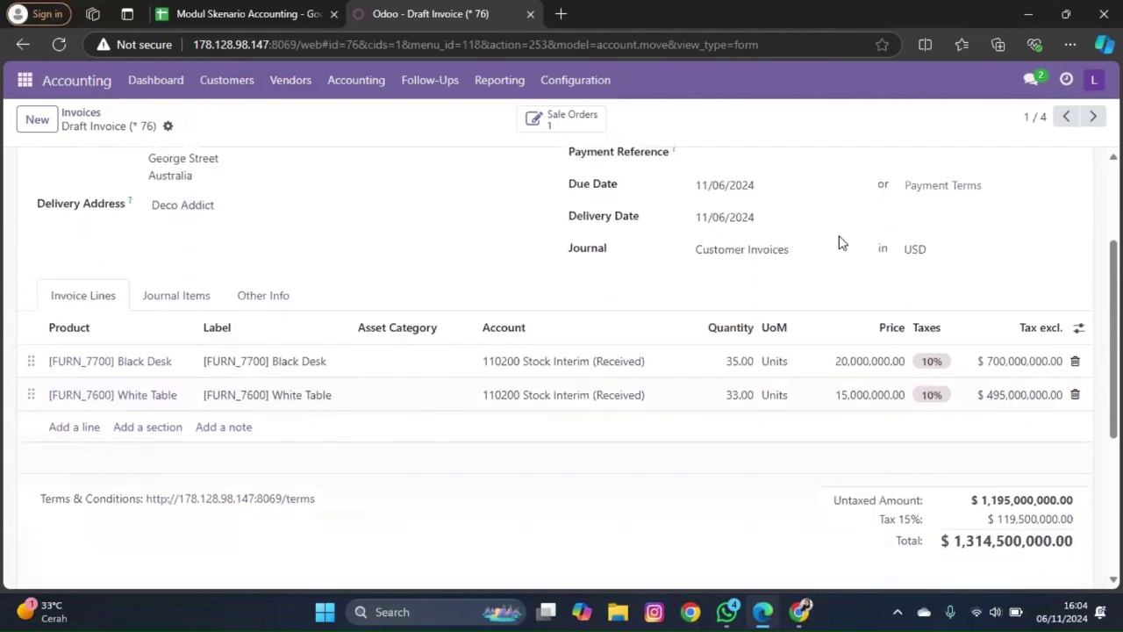
pyautogui.scroll(-1, 839, 242)
pyautogui.scroll(3, 839, 242)
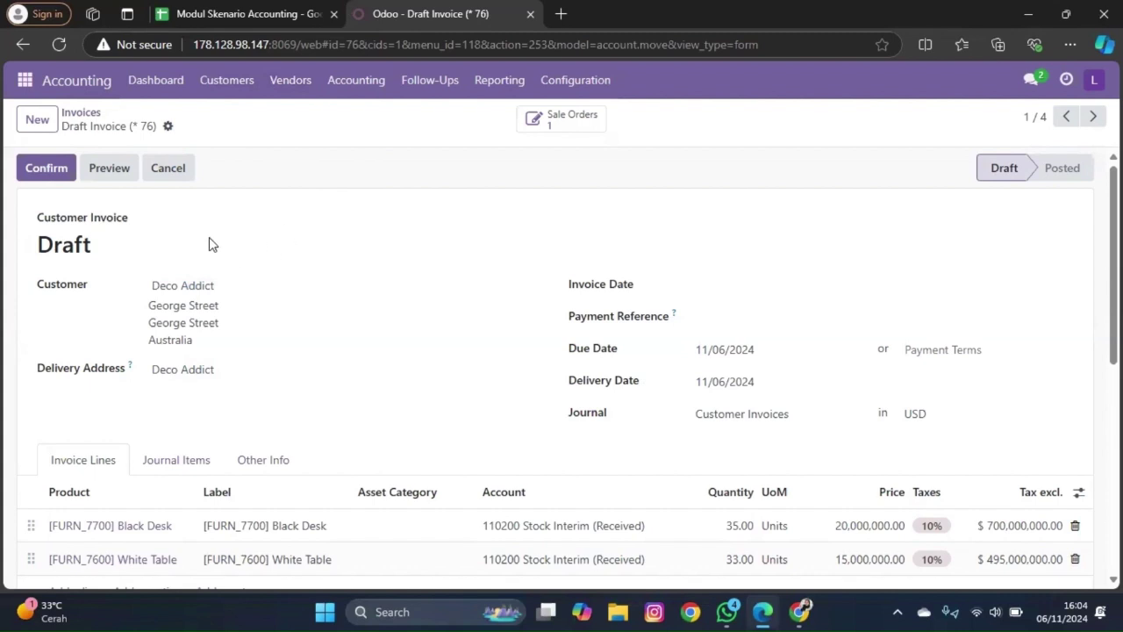
pyautogui.click(57, 178)
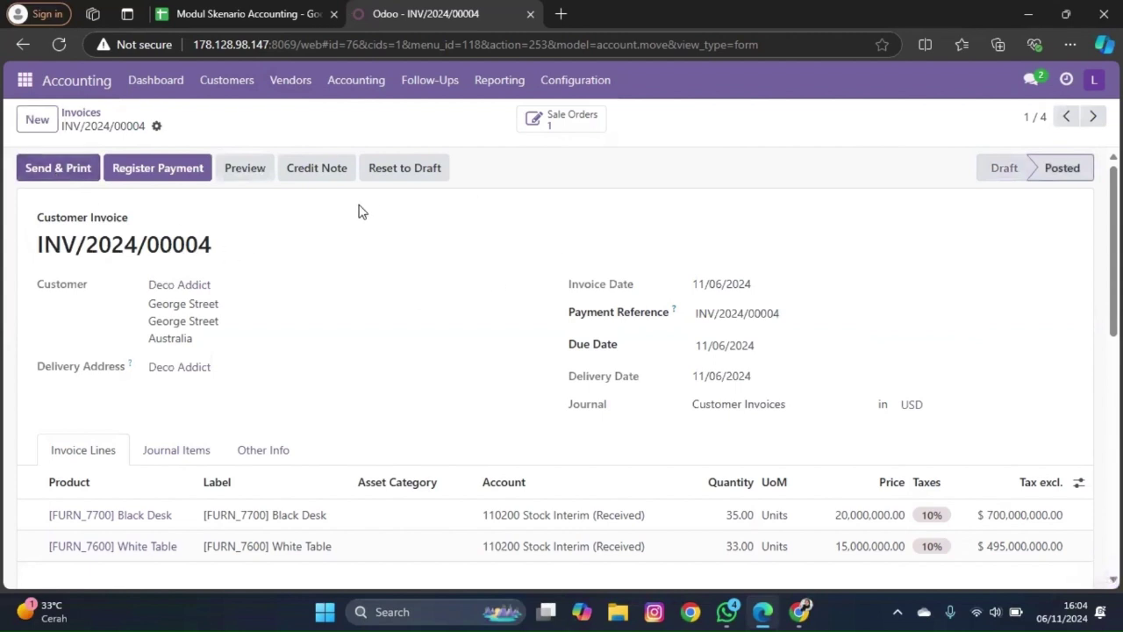
# Register the invoice's payment with the Bank journal and the Manual payment method
pyautogui.click(178, 173)
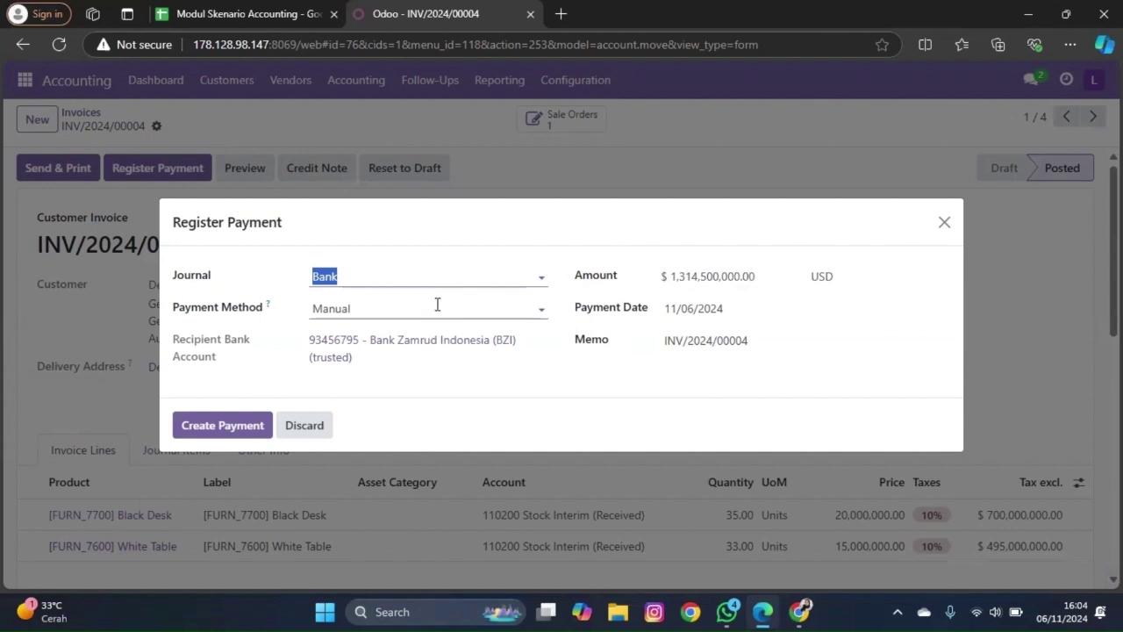
pyautogui.click(541, 278)
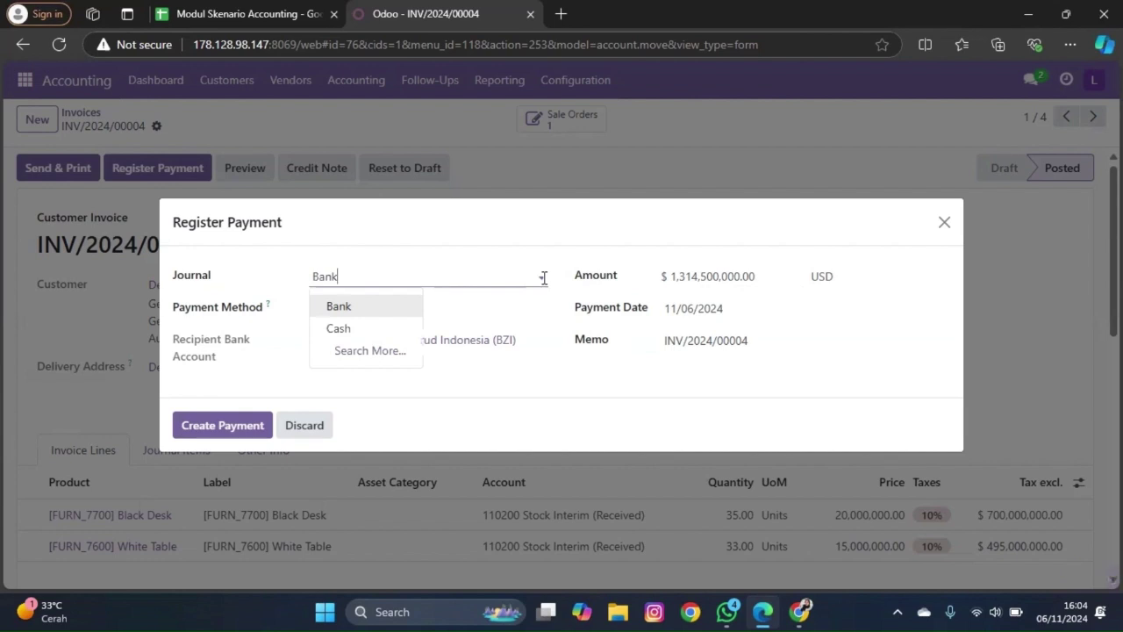
pyautogui.click(543, 278)
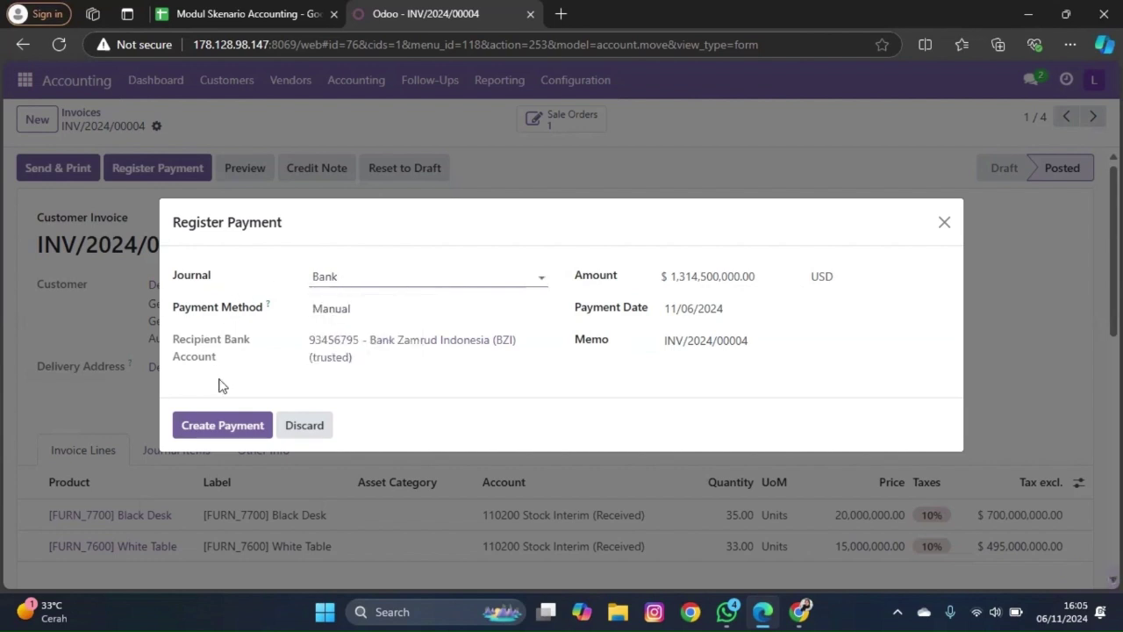
pyautogui.click(220, 433)
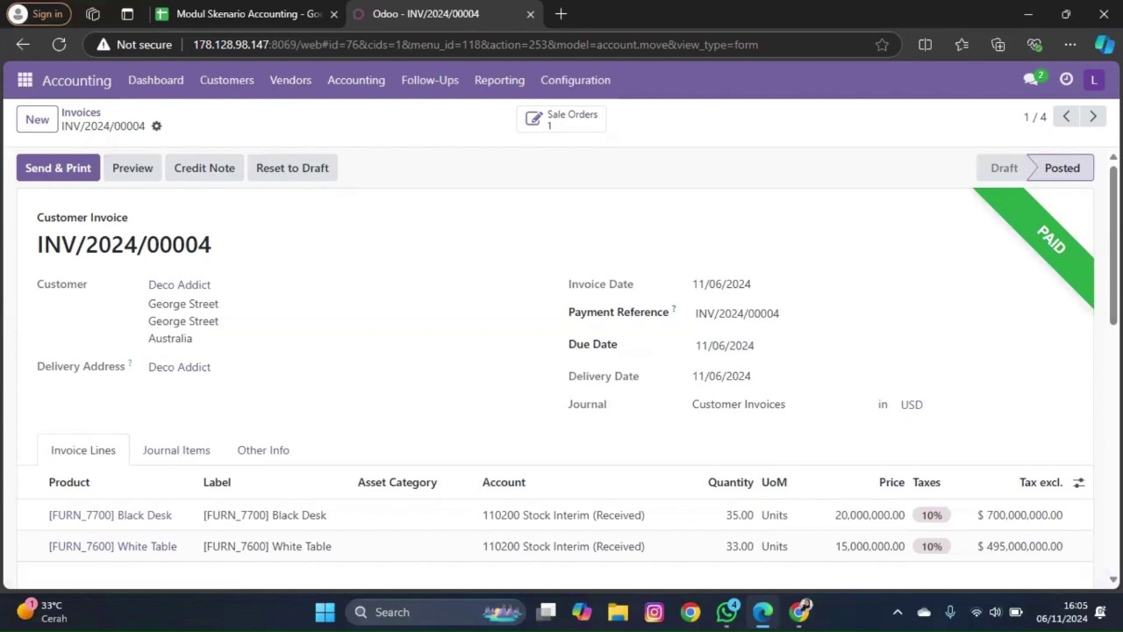
# Examine the posted Deco Addict invoice's payment status, product lines, totals and amount due
pyautogui.scroll(-2, 562, 351)
pyautogui.scroll(2, 561, 351)
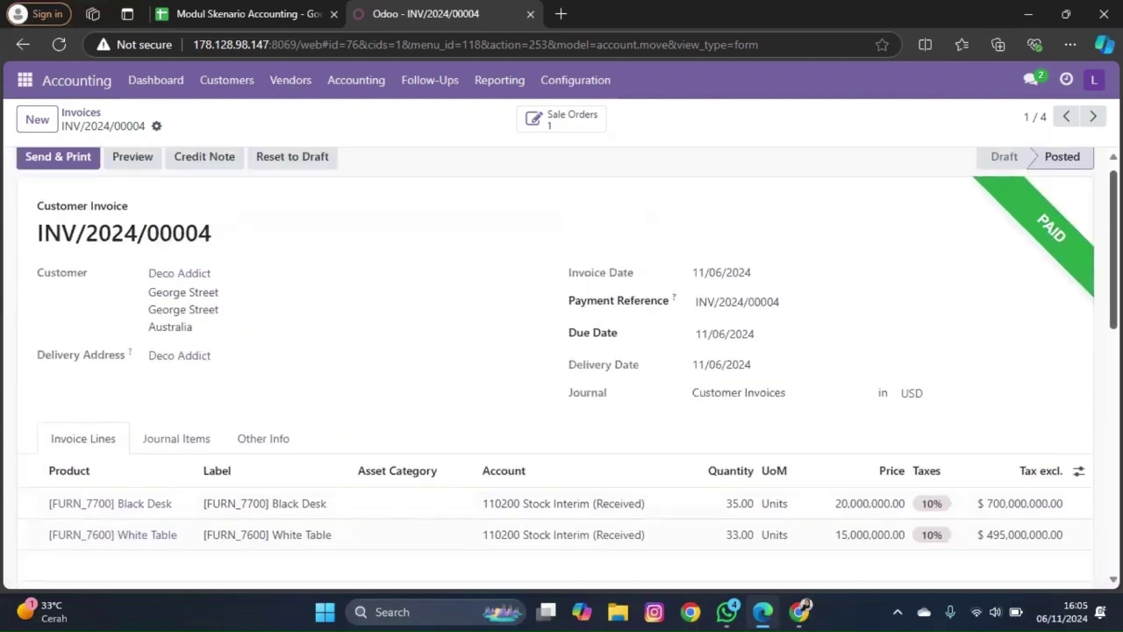
pyautogui.scroll(-4, 567, 366)
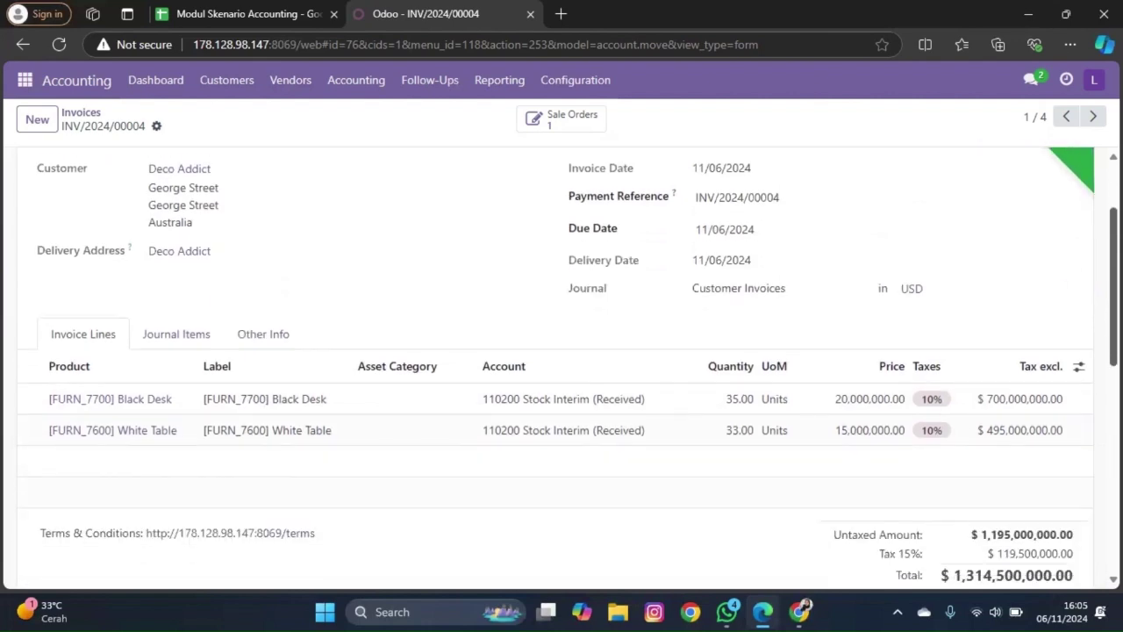
pyautogui.scroll(3, 566, 365)
pyautogui.scroll(1, 864, 239)
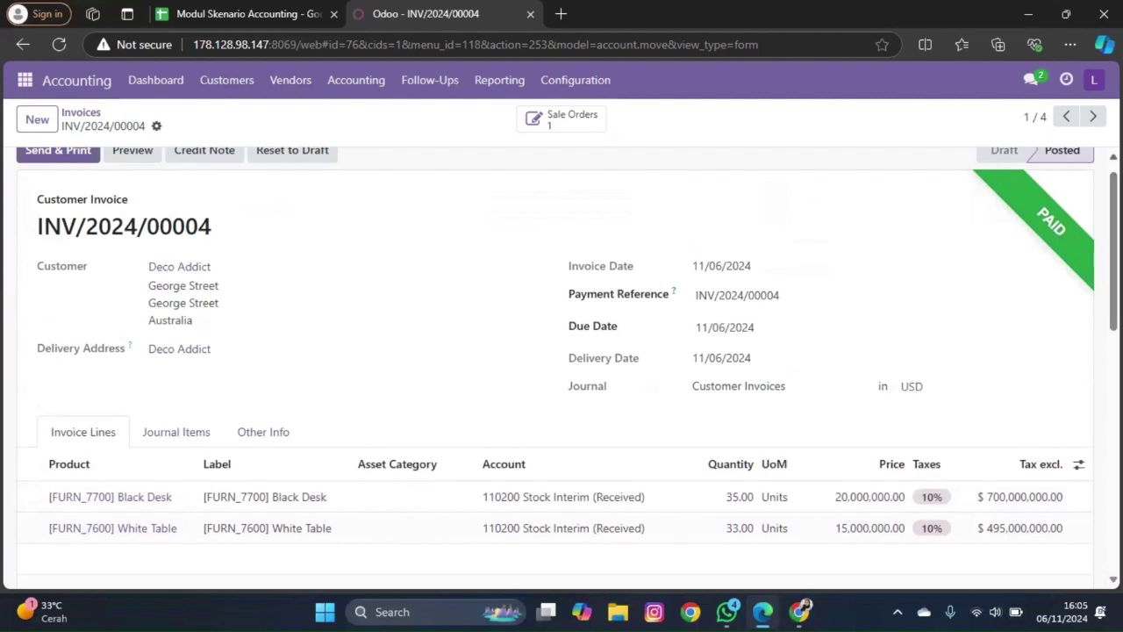
pyautogui.scroll(1, 561, 362)
pyautogui.scroll(-4, 561, 367)
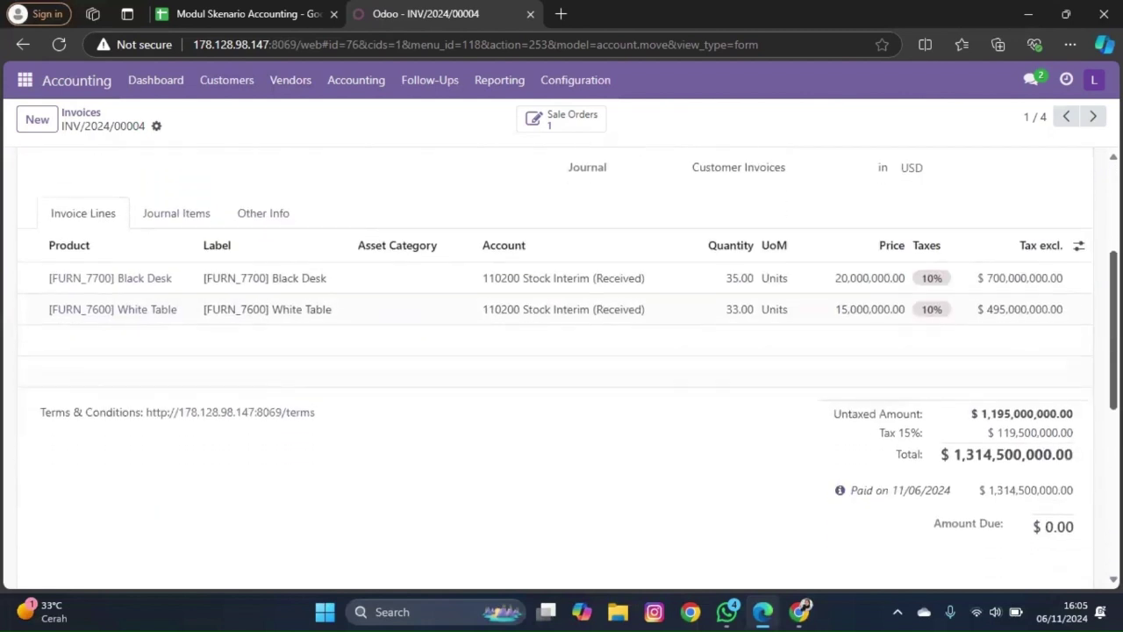
# Recheck the paid Deco Addict invoice's lines and totals, and return to the kelompok 6 skenario accounting channel in Discuss
pyautogui.scroll(2, 562, 367)
pyautogui.scroll(-3, 562, 367)
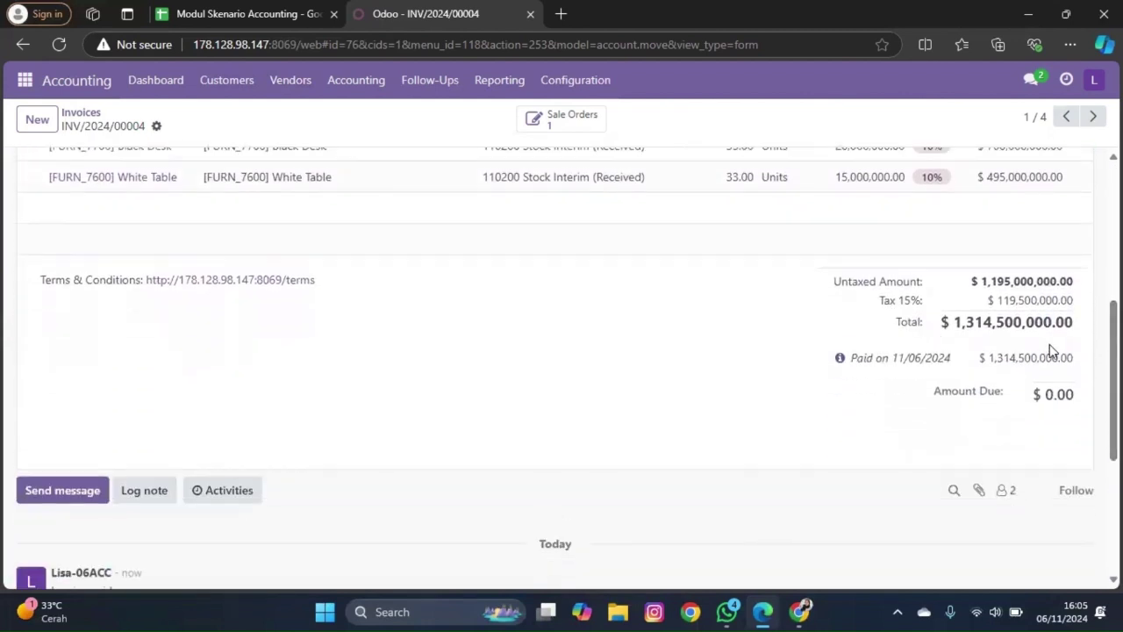
pyautogui.scroll(5, 561, 351)
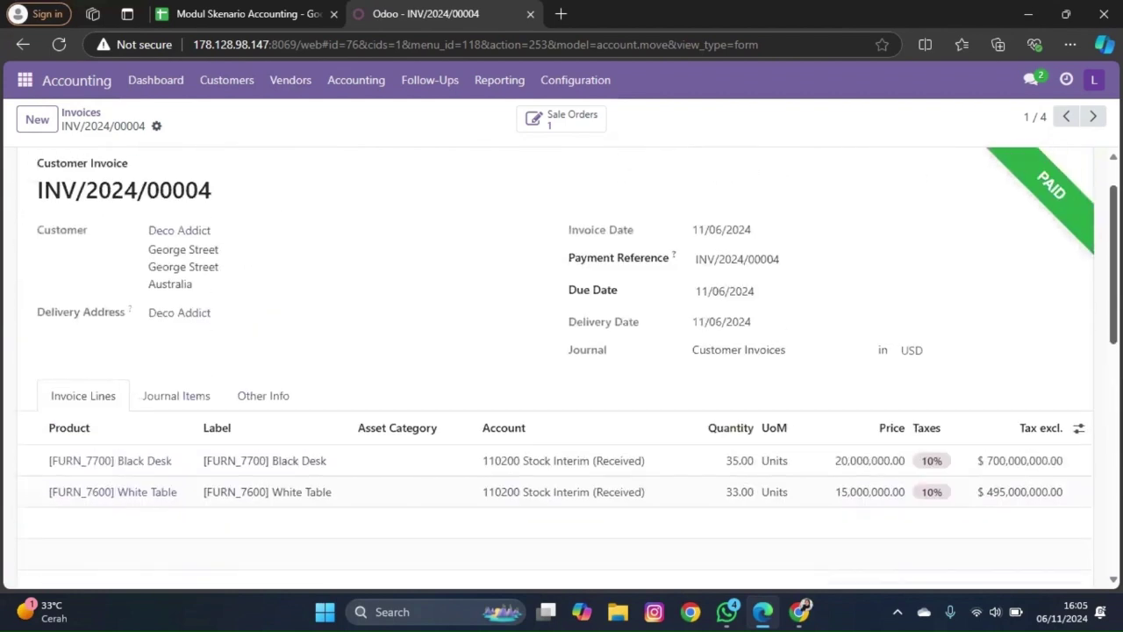
pyautogui.click(24, 80)
pyautogui.click(55, 118)
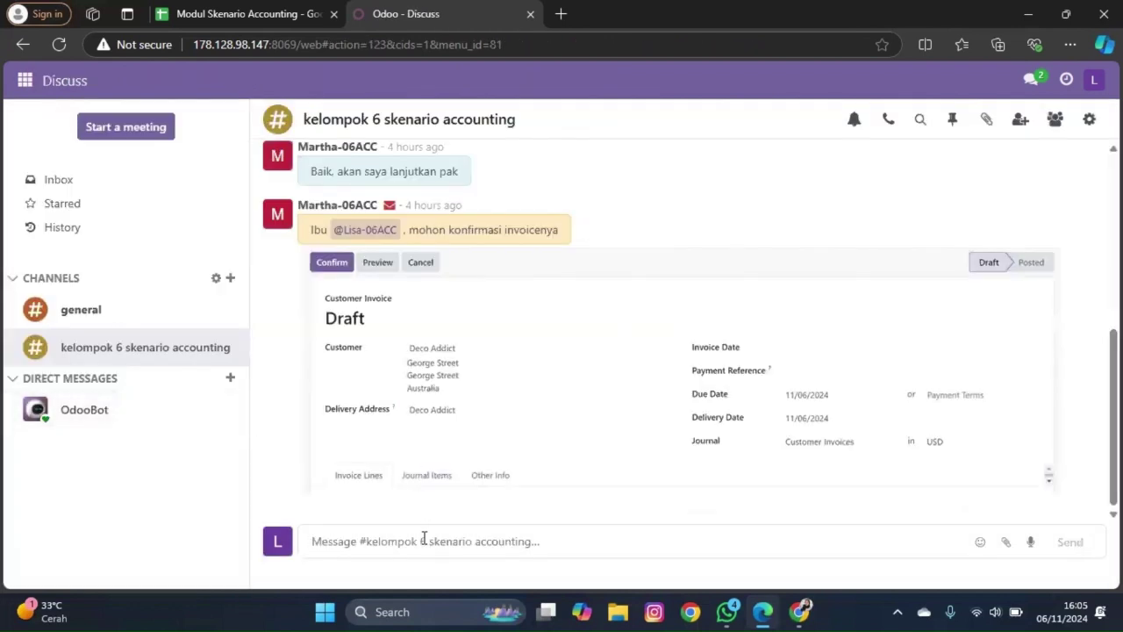
# Send the message "Baik, saya sudah melakukan confirm draft invoice dan register payment" in the kelompok 6 skenario accounting channel
pyautogui.write('Baik, s')
pyautogui.write('ays ')
pyautogui.write('sudah mela')
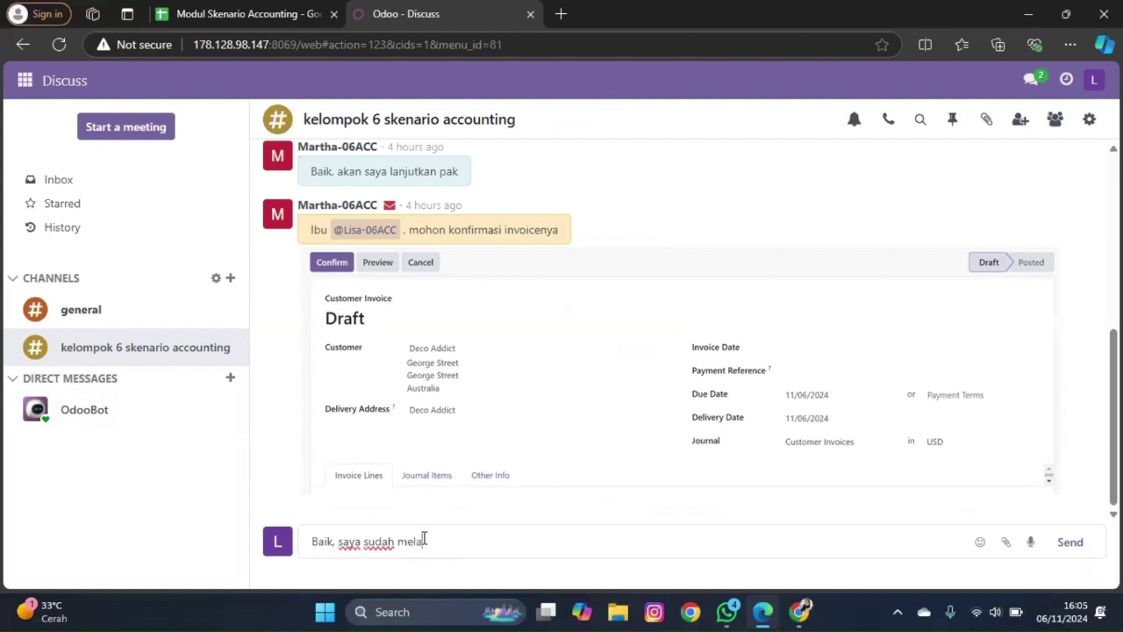
pyautogui.write('kukan ')
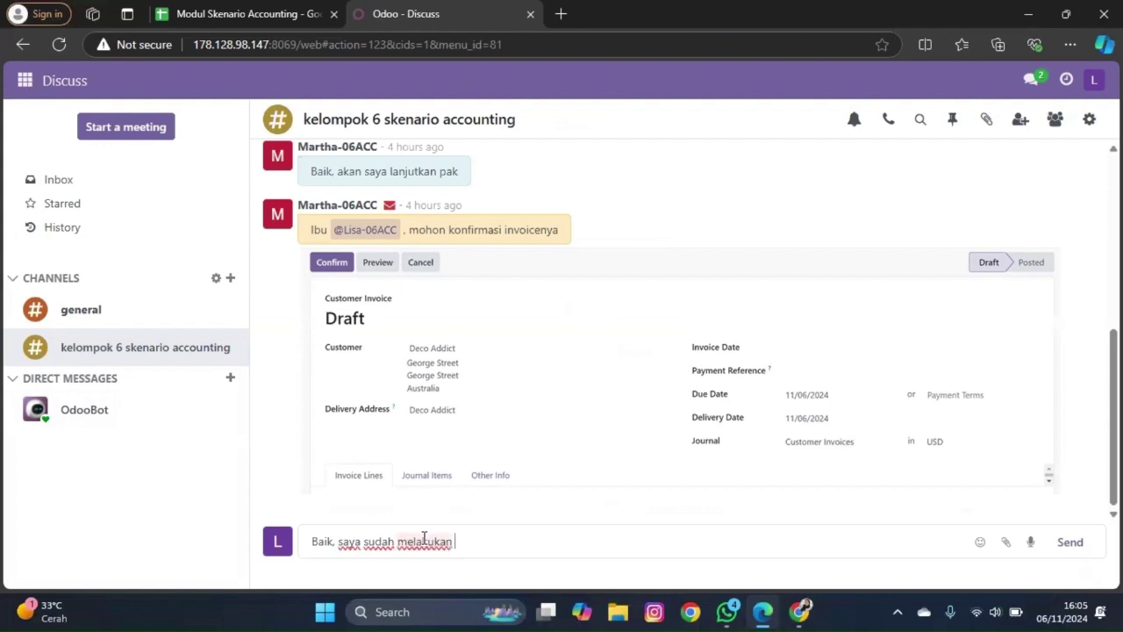
pyautogui.write('confirm draft invoice')
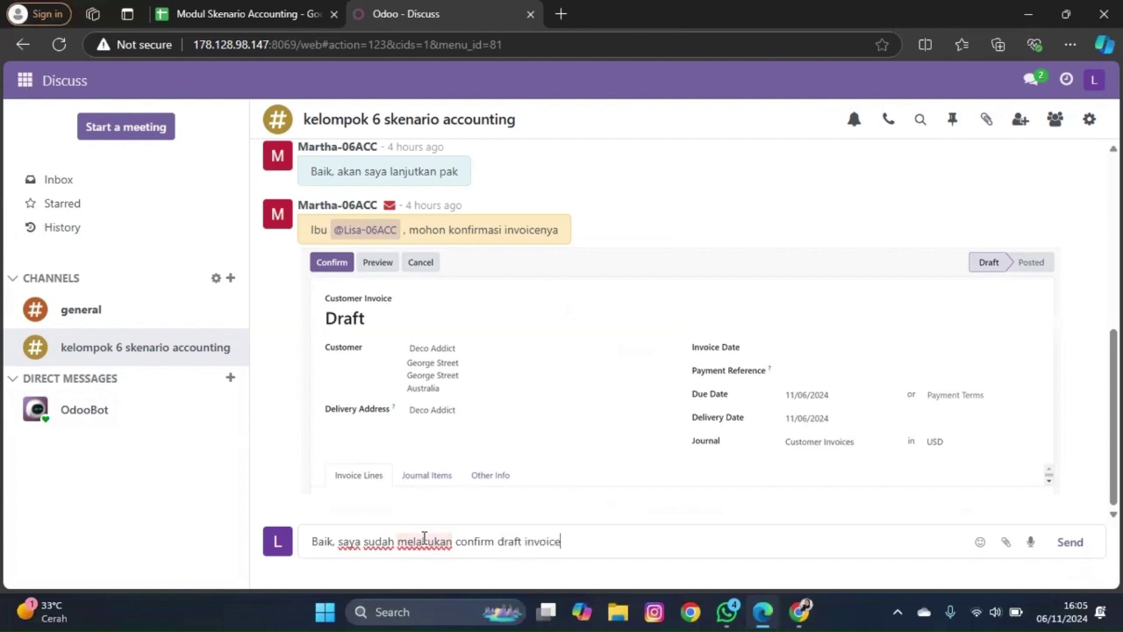
pyautogui.write(' dan ')
pyautogui.write('melak')
pyautogui.press('BackSpace')
pyautogui.press('BackSpace')
pyautogui.write('register payment')
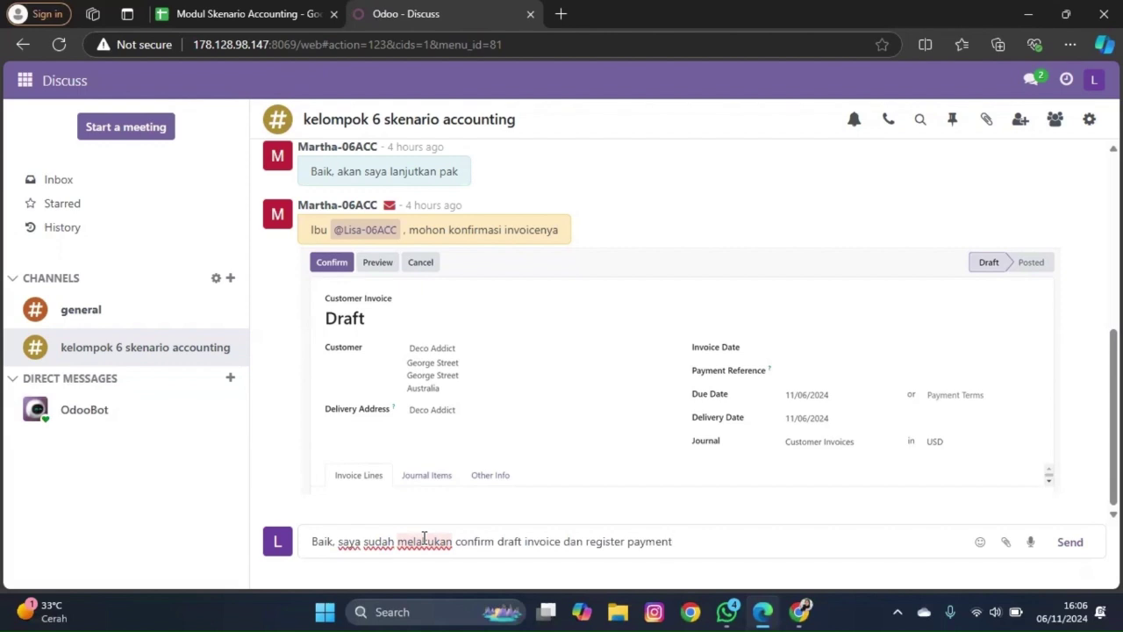
pyautogui.press('Return')
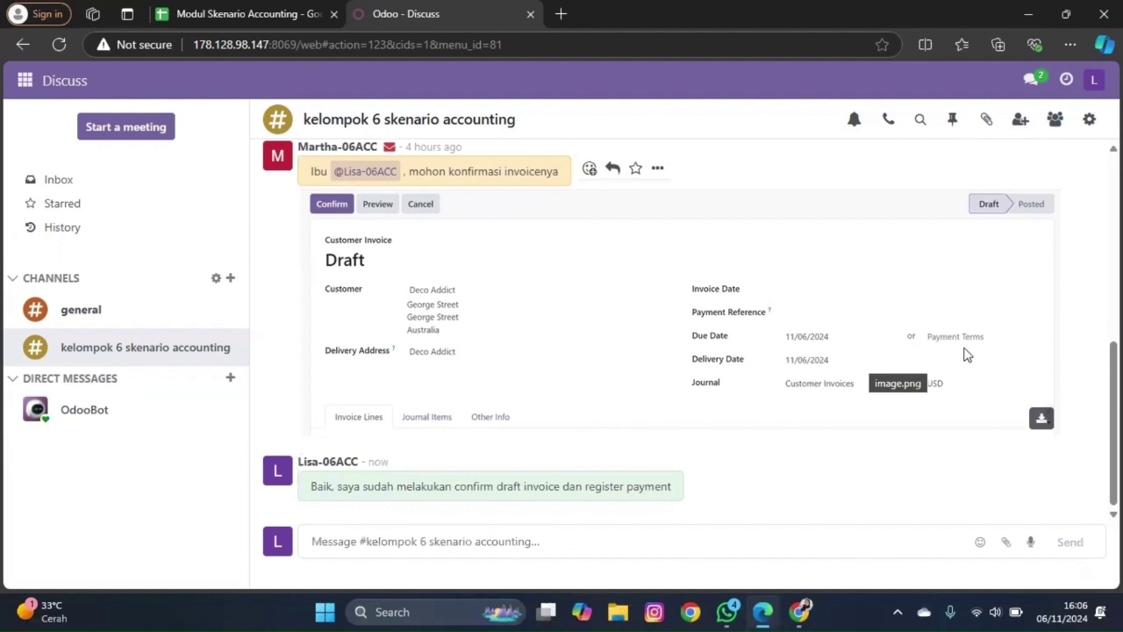
pyautogui.moveTo(1113, 421)
pyautogui.mouseDown()
pyautogui.moveTo(1113, 309)
pyautogui.moveTo(1114, 421)
pyautogui.mouseUp()
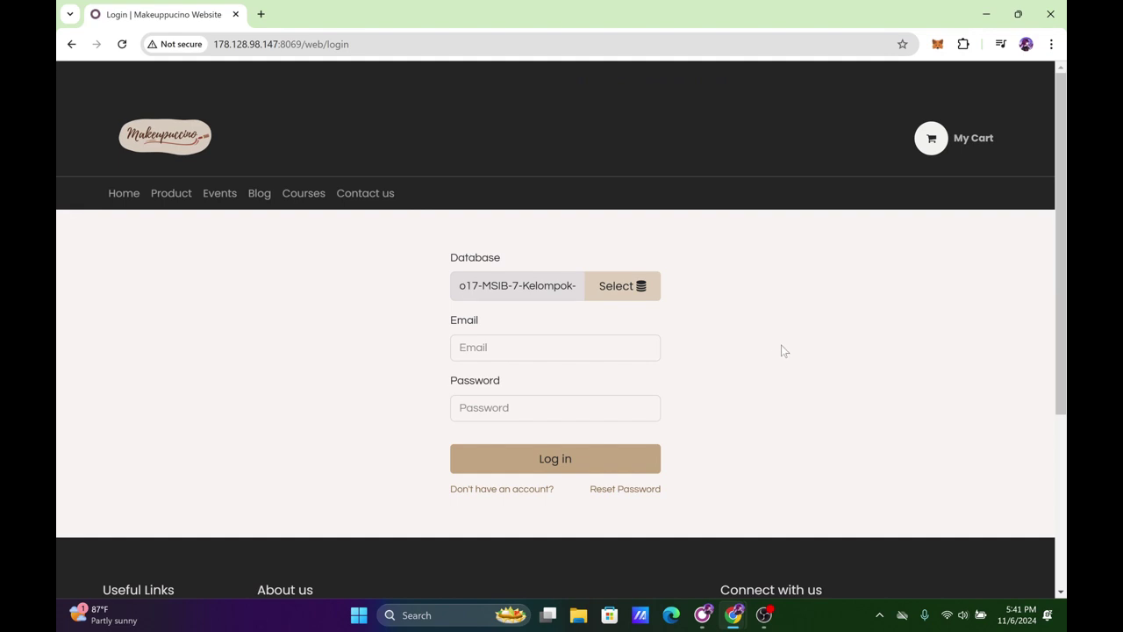
# Log in to the Makeuppucino Odoo site with the account's login name and password
pyautogui.click(654, 348)
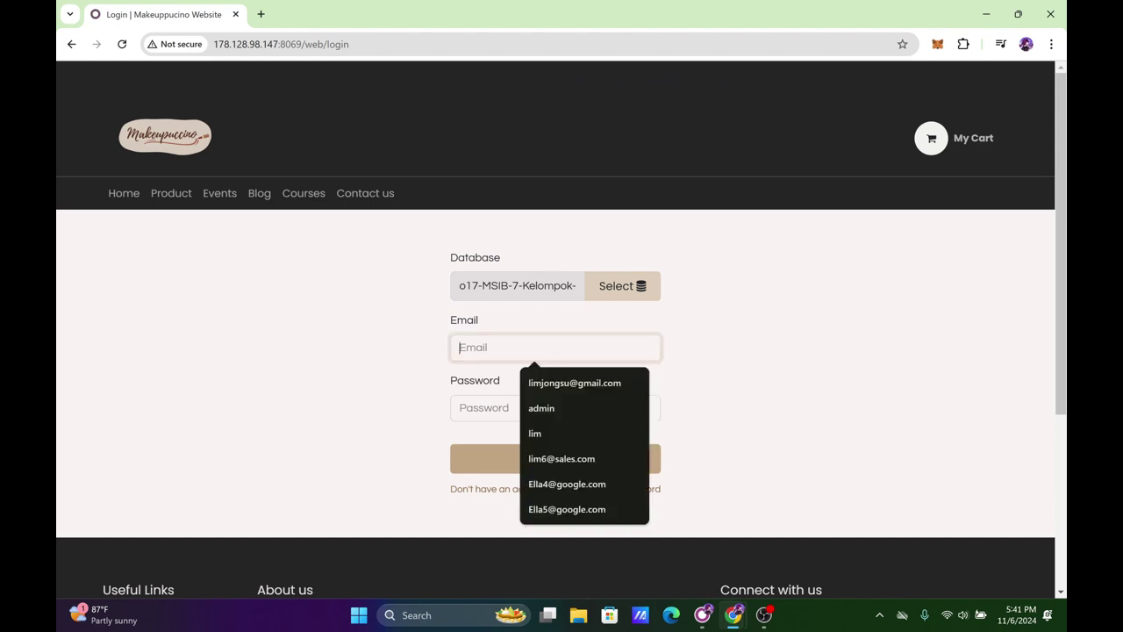
pyautogui.write('Lim')
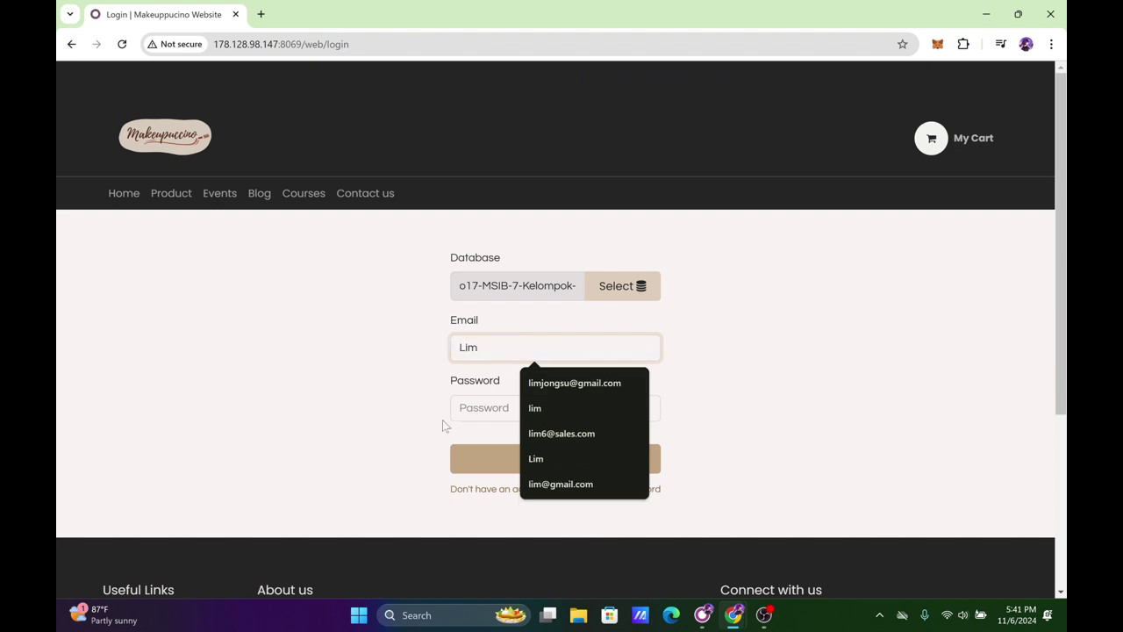
pyautogui.click(465, 411)
pyautogui.write('•')
pyautogui.press('Return')
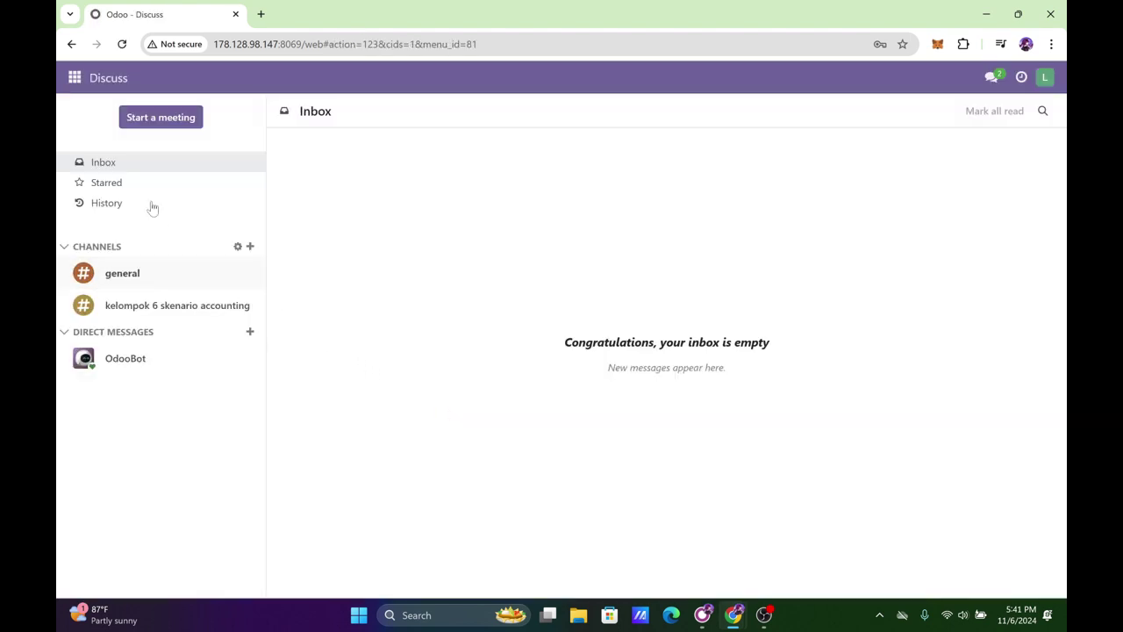
# Switch to the Accounting app and open the options of the General Ledger audit report
pyautogui.click(74, 81)
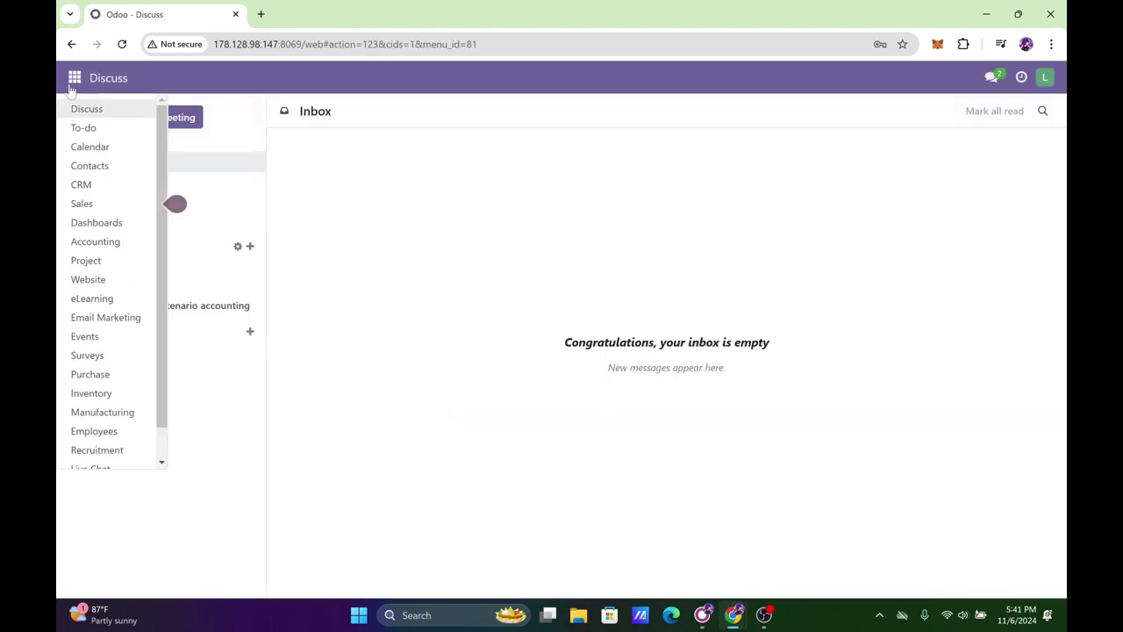
pyautogui.click(95, 251)
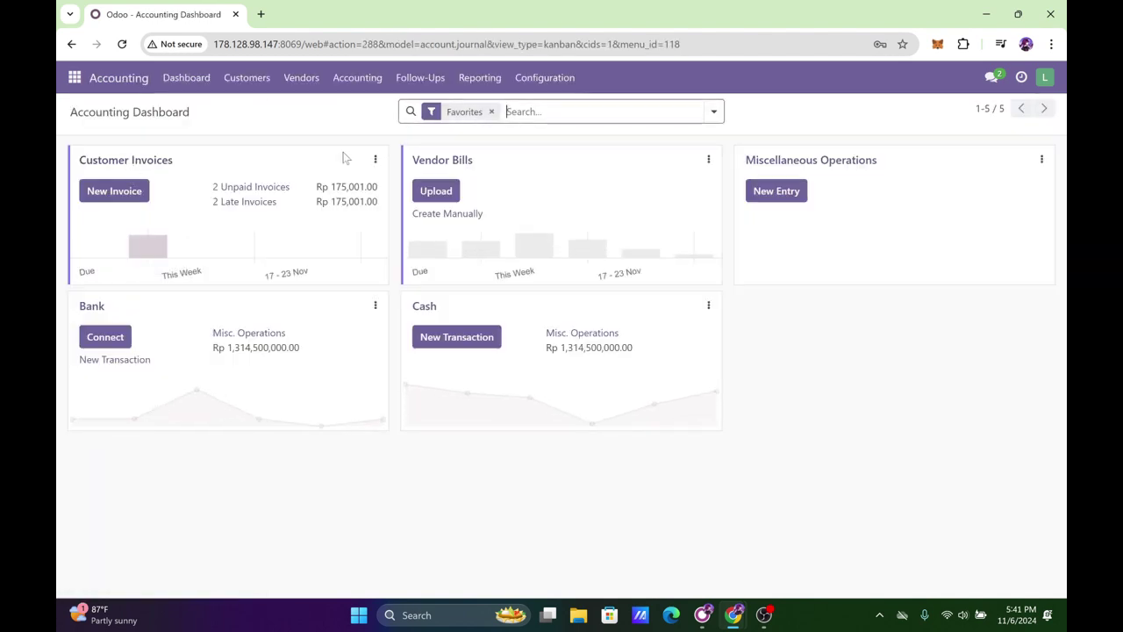
pyautogui.click(495, 88)
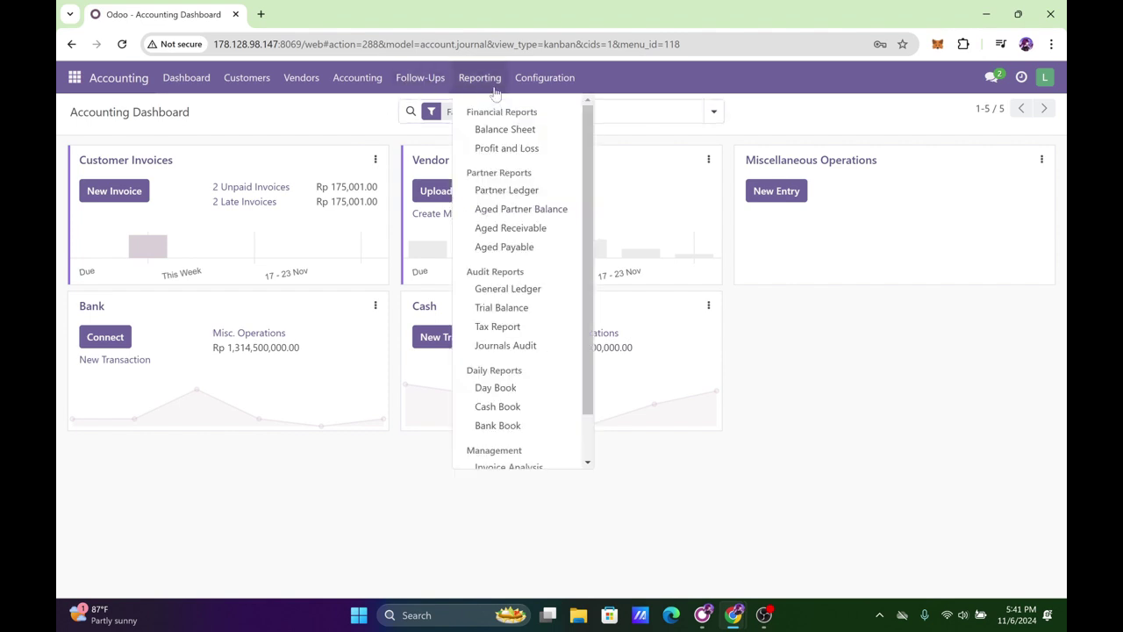
pyautogui.click(536, 296)
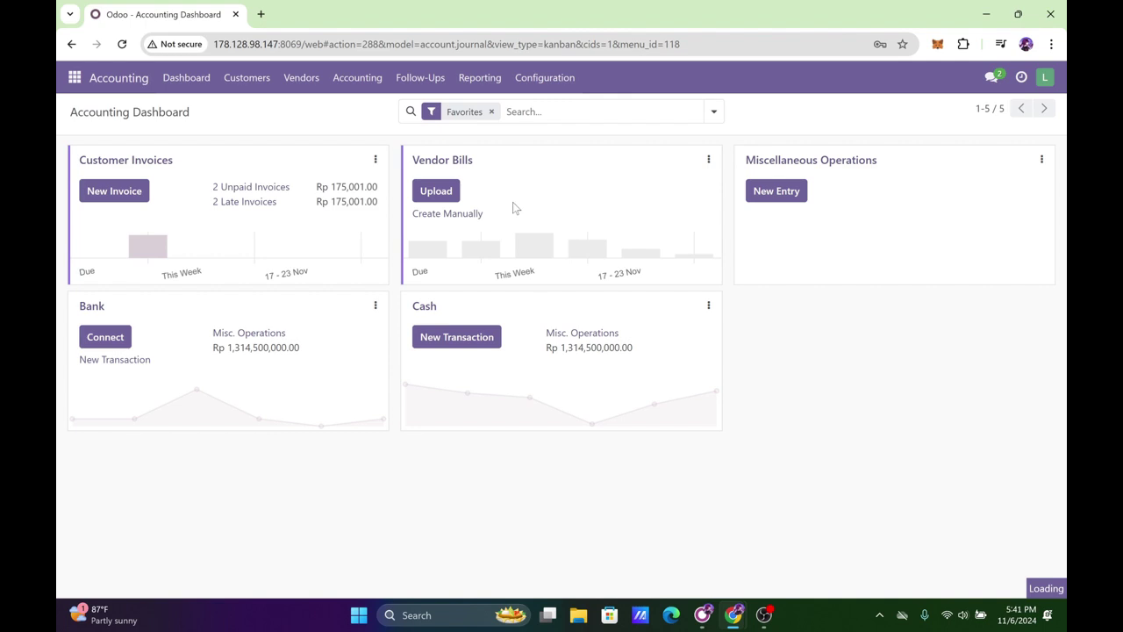
pyautogui.click(495, 81)
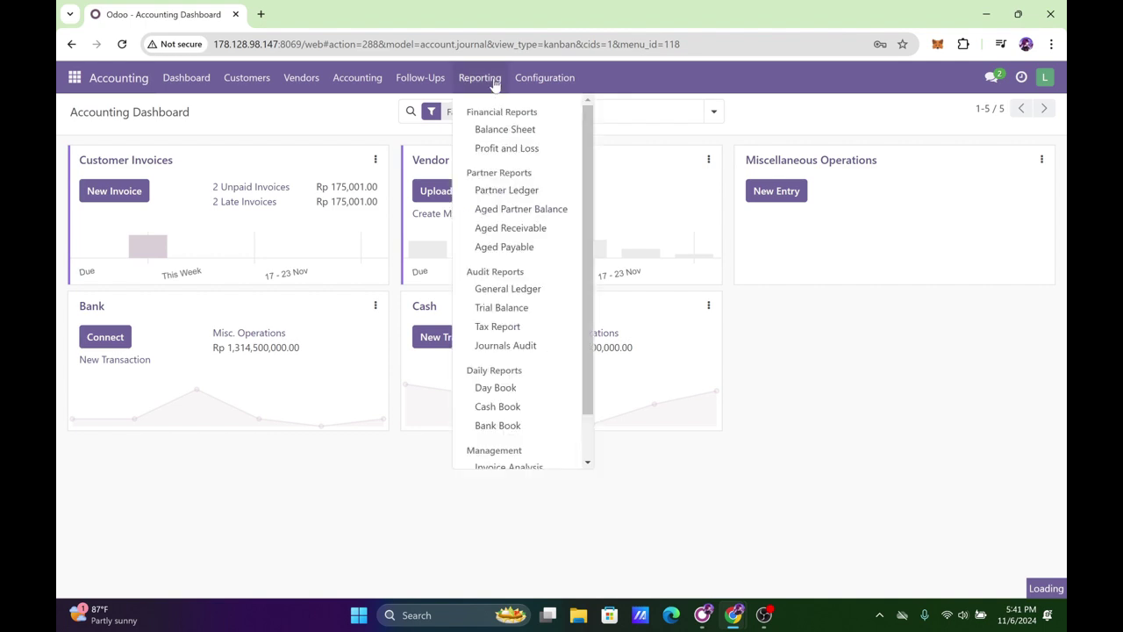
pyautogui.click(519, 298)
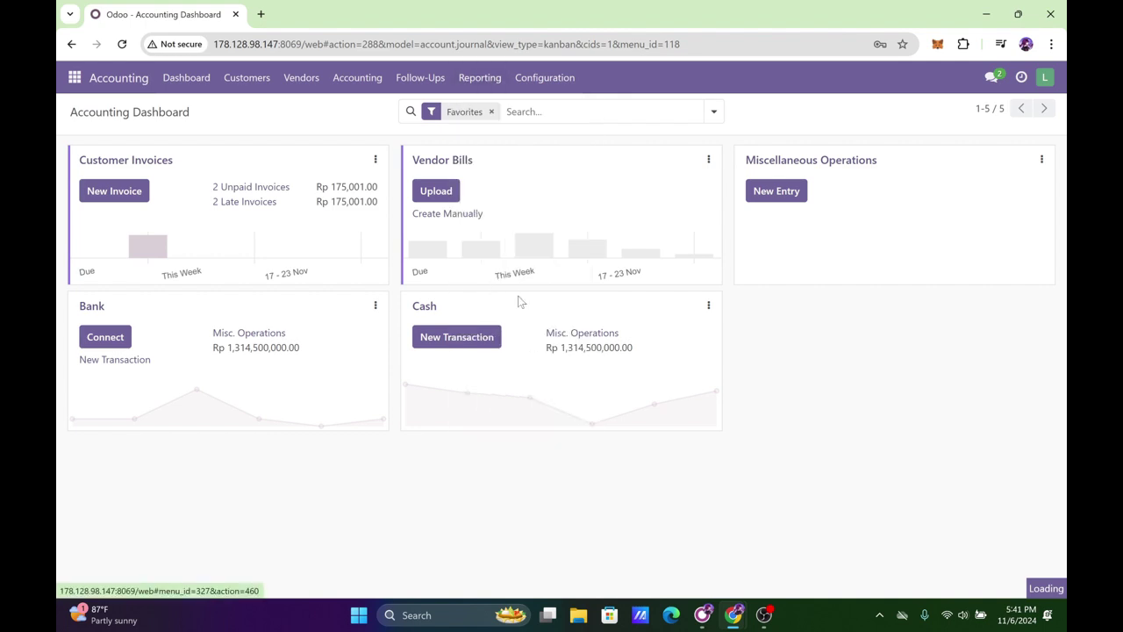
pyautogui.click(480, 89)
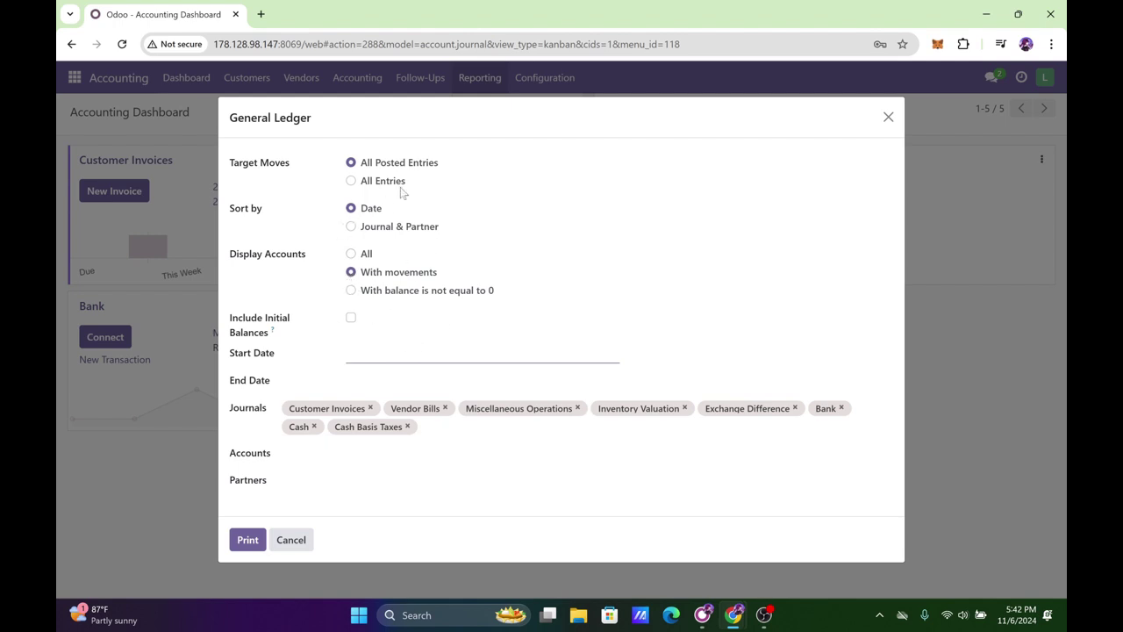
# Print the General Ledger for all posted entries with movements, sorted by date, and keep the blocked PDF download
pyautogui.click(291, 462)
pyautogui.click(266, 504)
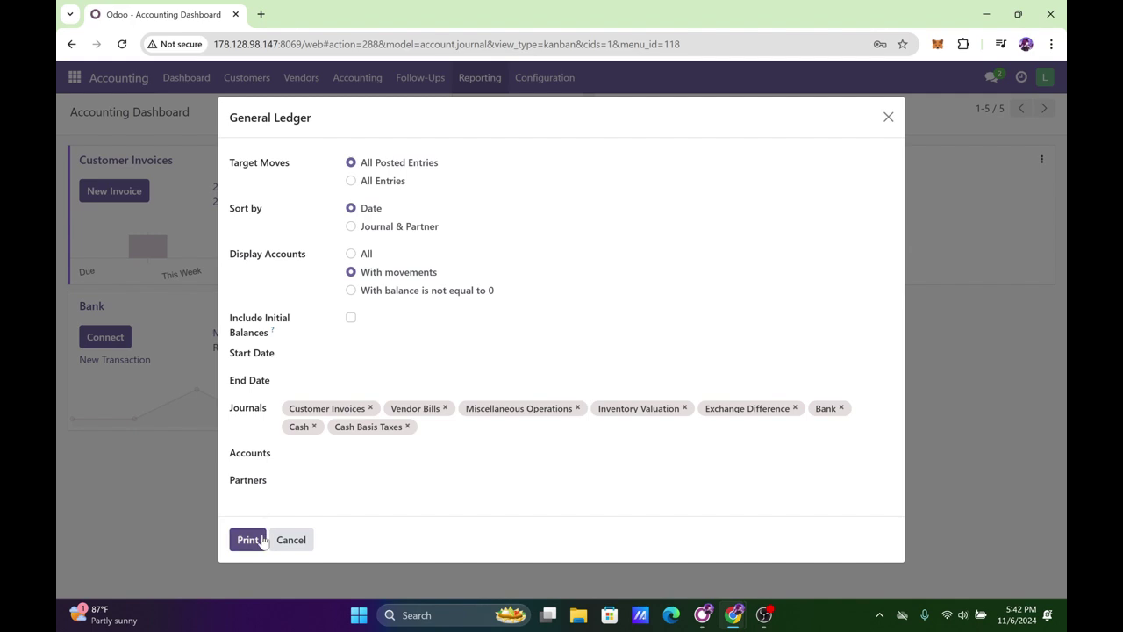
pyautogui.click(260, 535)
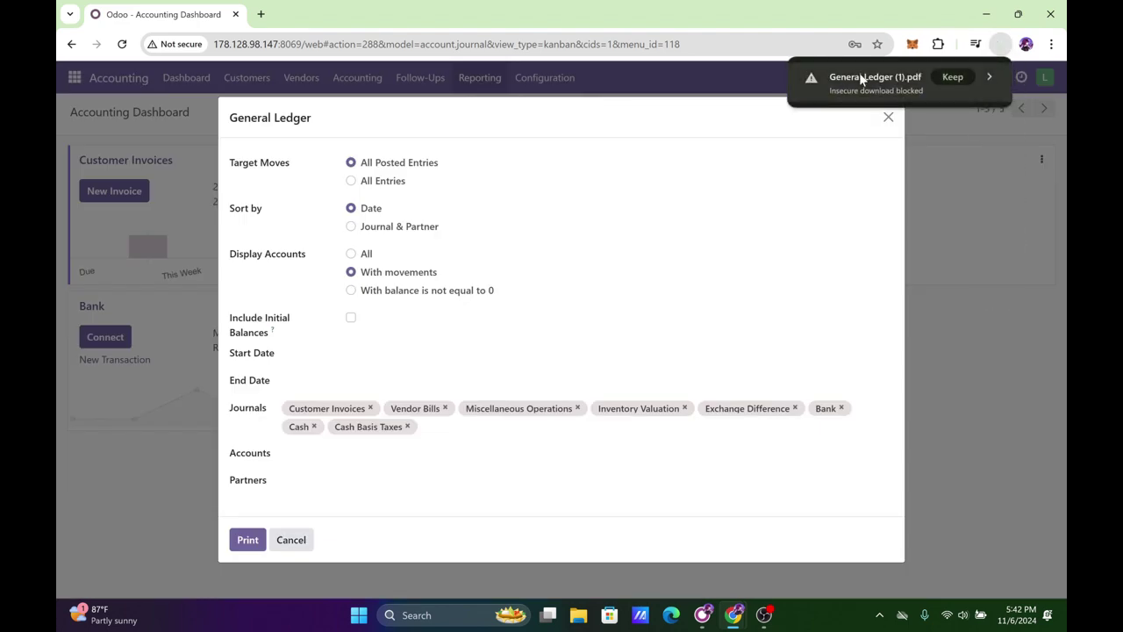
pyautogui.click(912, 77)
pyautogui.click(911, 171)
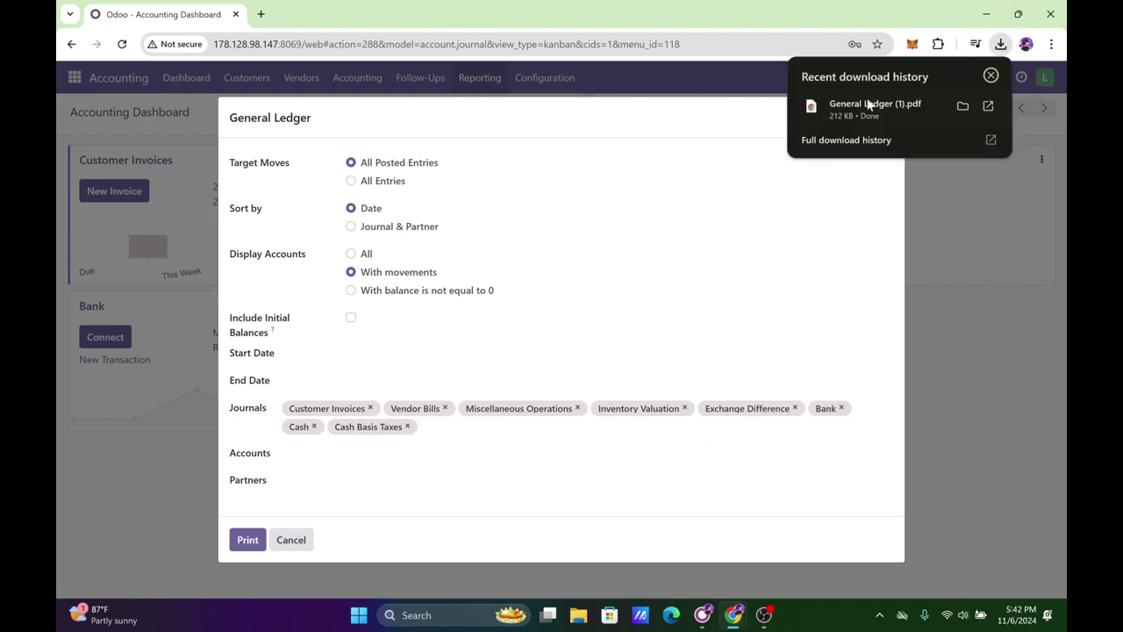
# Open the downloaded General Ledger PDF and examine the bank, cash and stock interim entries on its first page
pyautogui.click(865, 103)
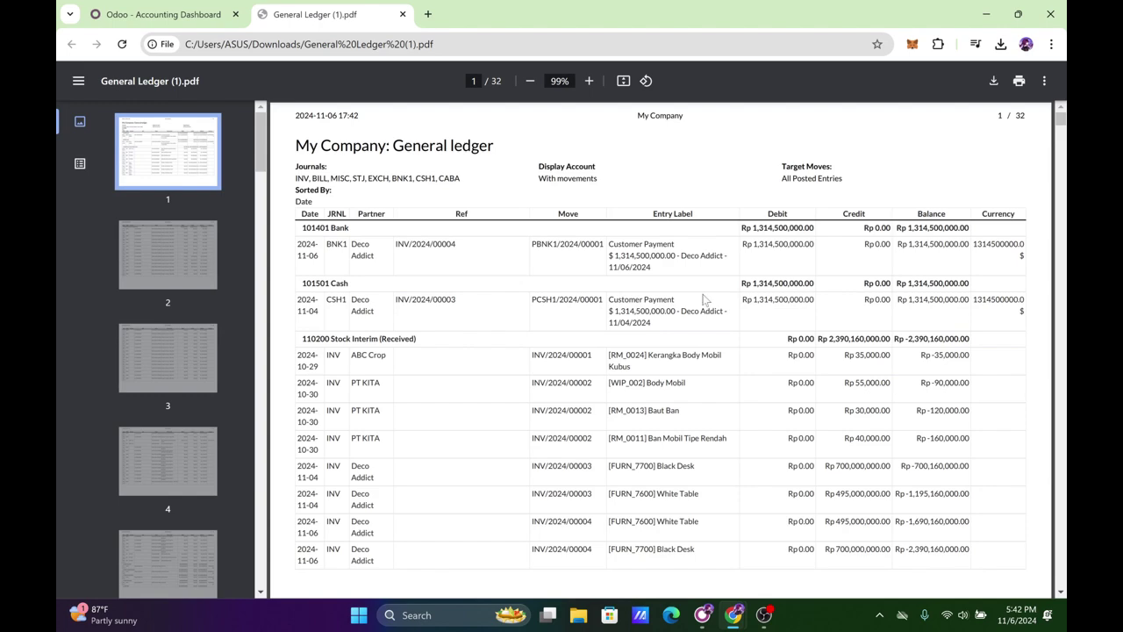
pyautogui.scroll(-3, 445, 268)
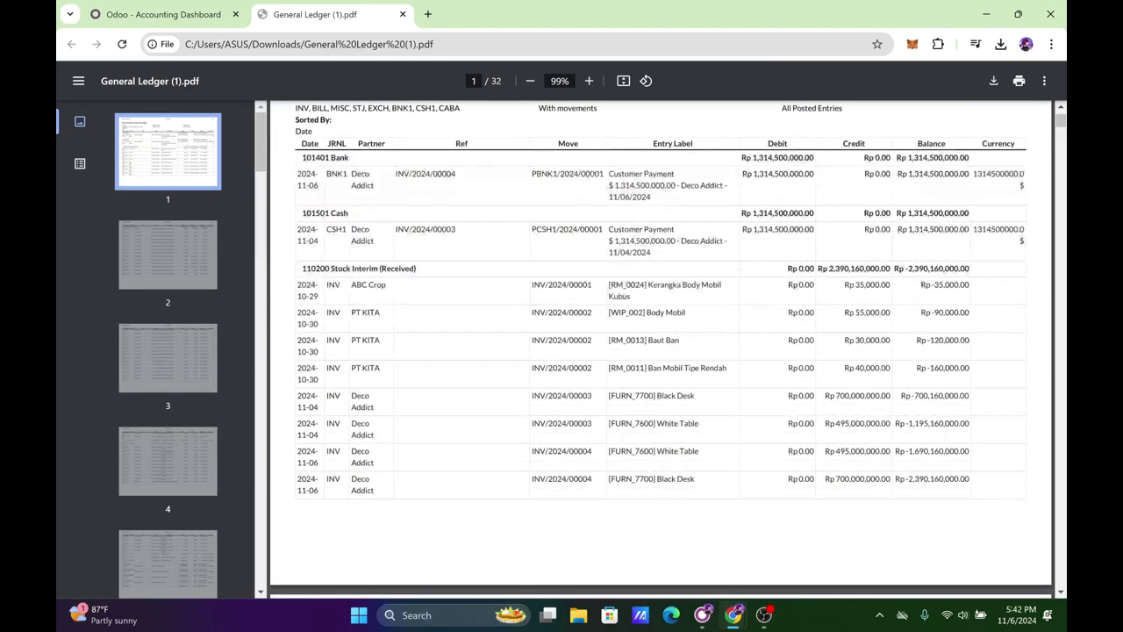
pyautogui.scroll(3, 661, 350)
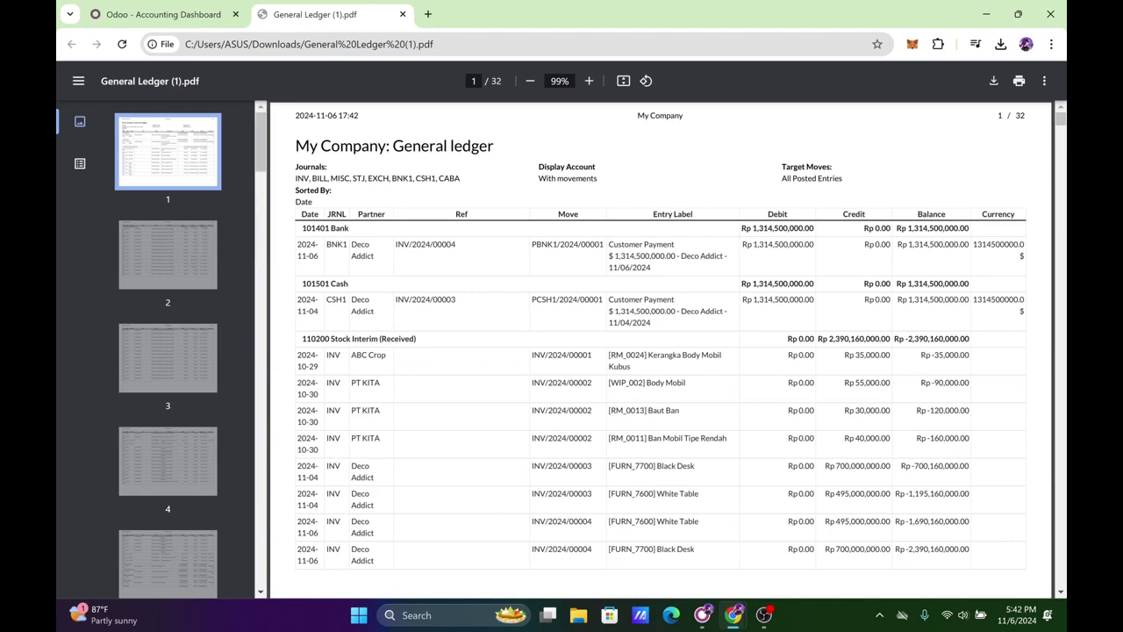
pyautogui.scroll(-5, 772, 351)
pyautogui.scroll(5, 748, 382)
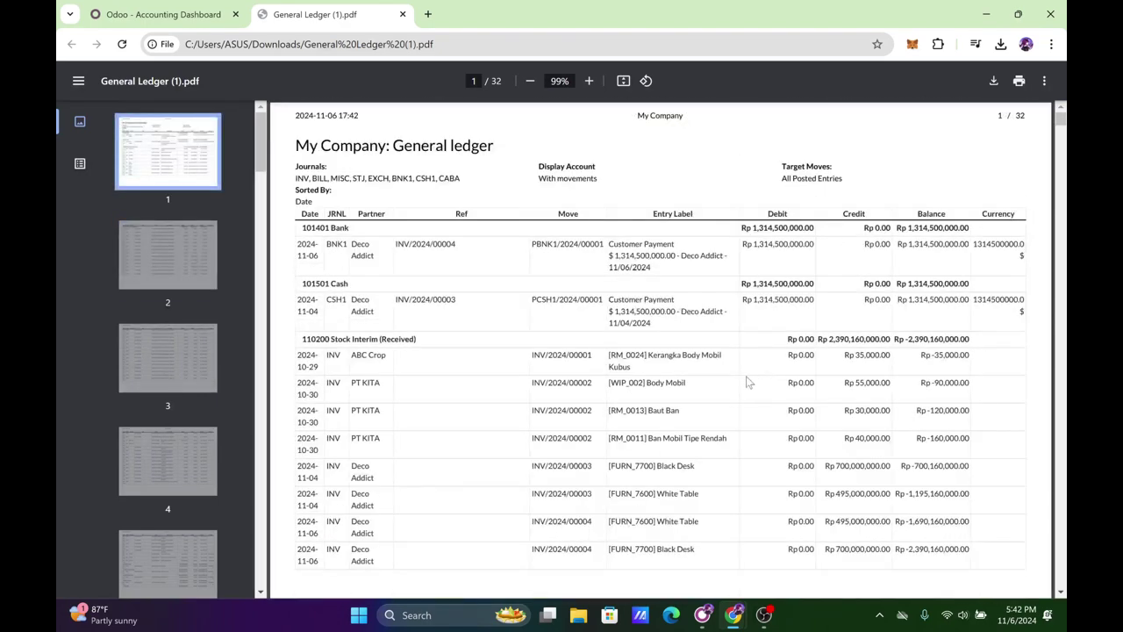
# Return to the Accounting dashboard, close the General Ledger options and open those of the Trial Balance report
pyautogui.click(230, 9)
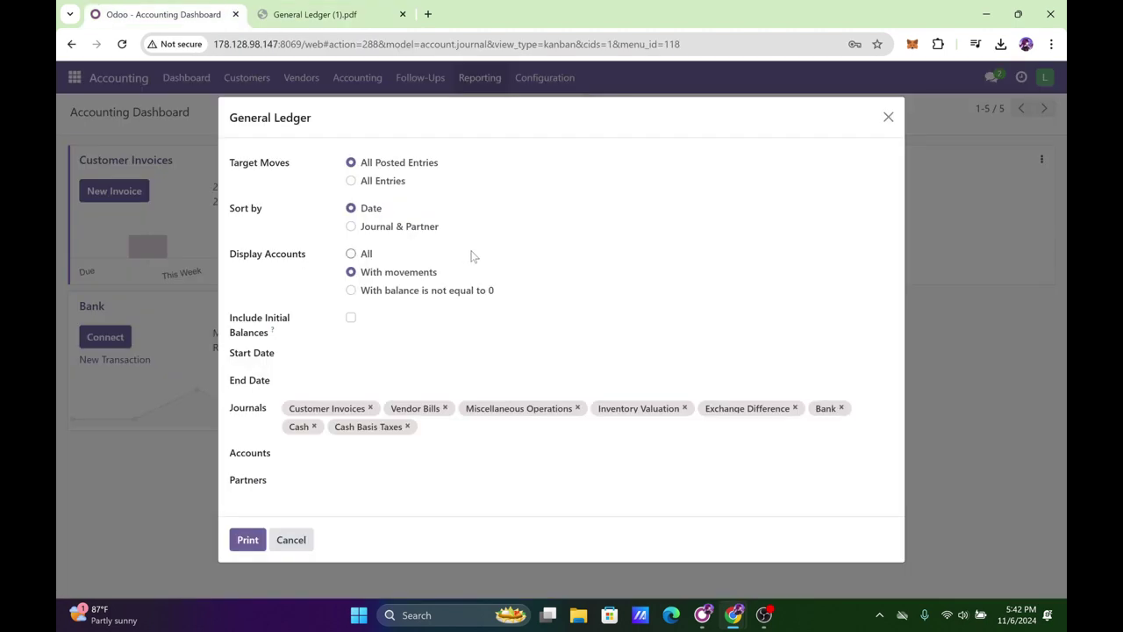
pyautogui.click(888, 121)
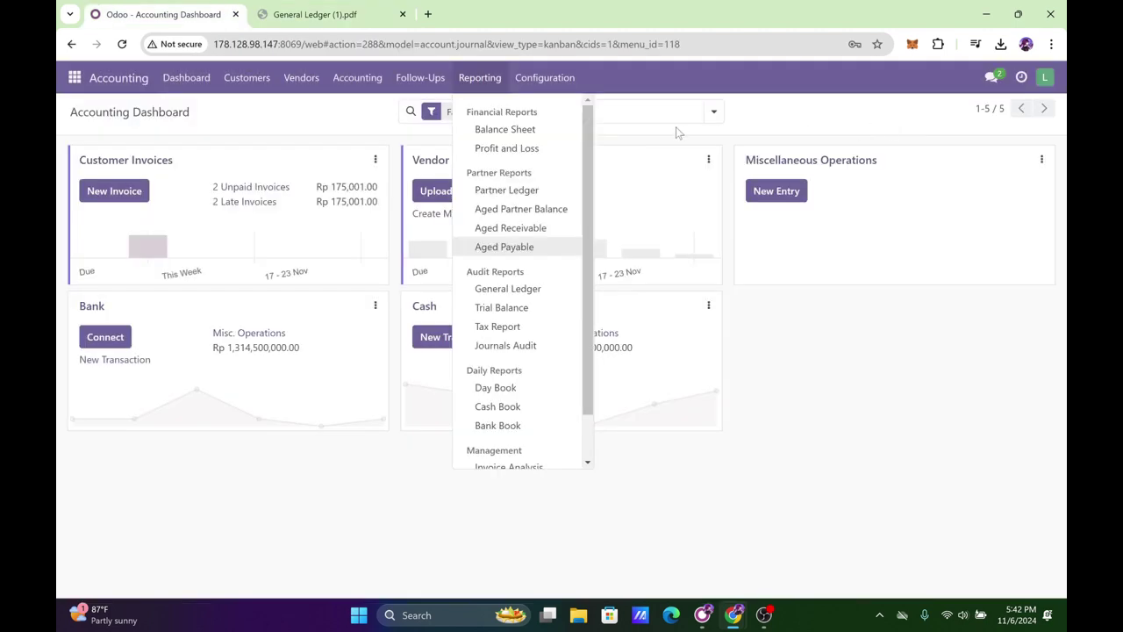
pyautogui.click(487, 307)
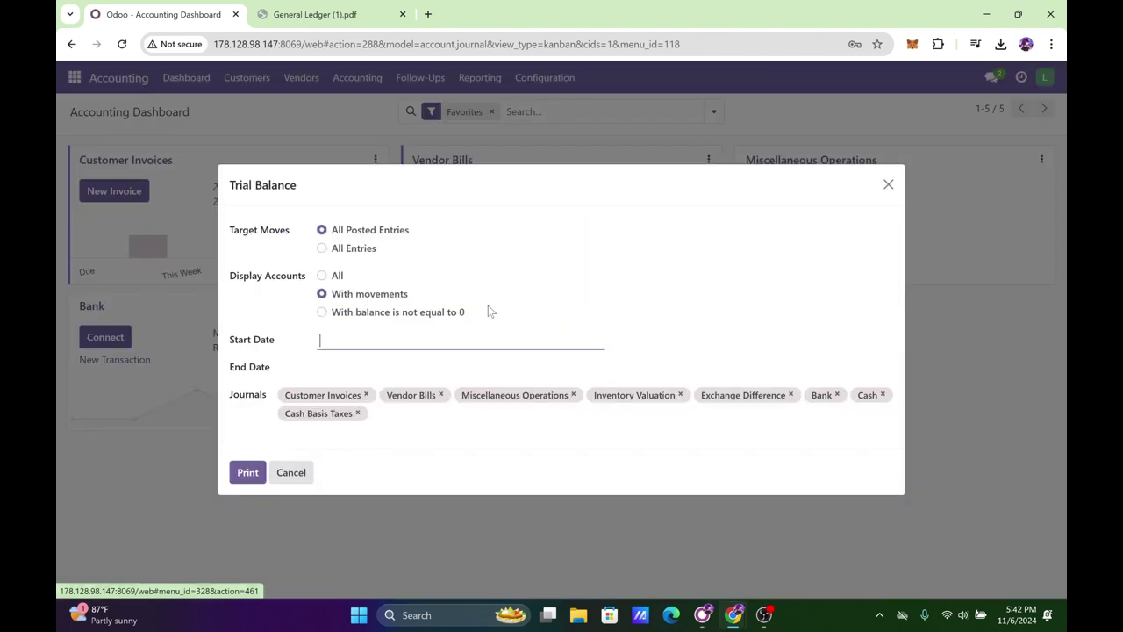
pyautogui.click(340, 344)
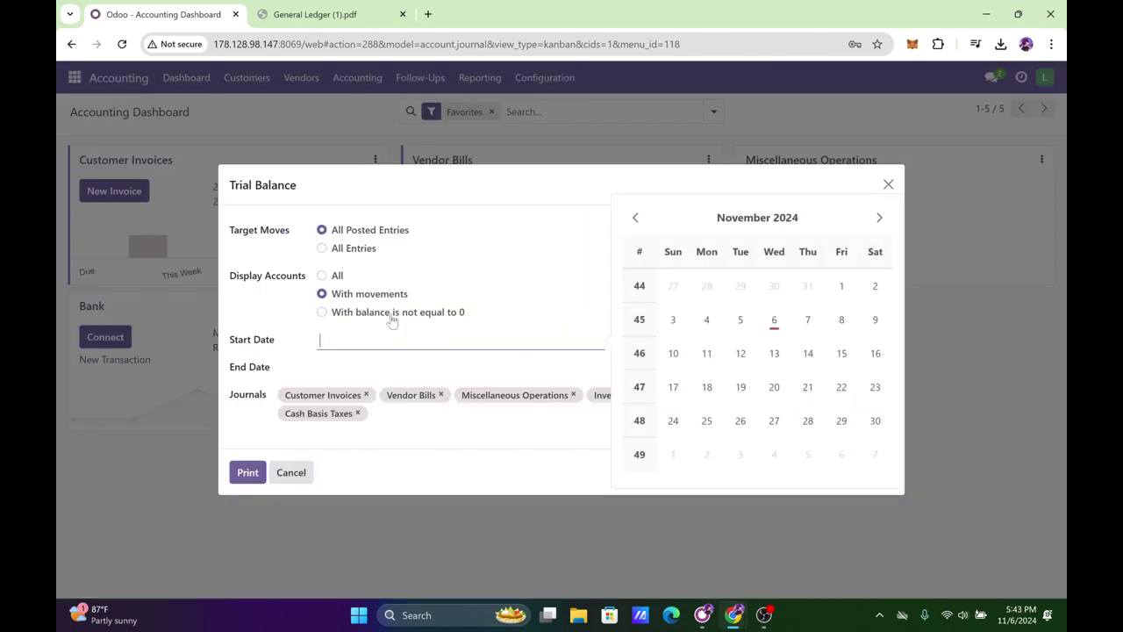
pyautogui.click(637, 225)
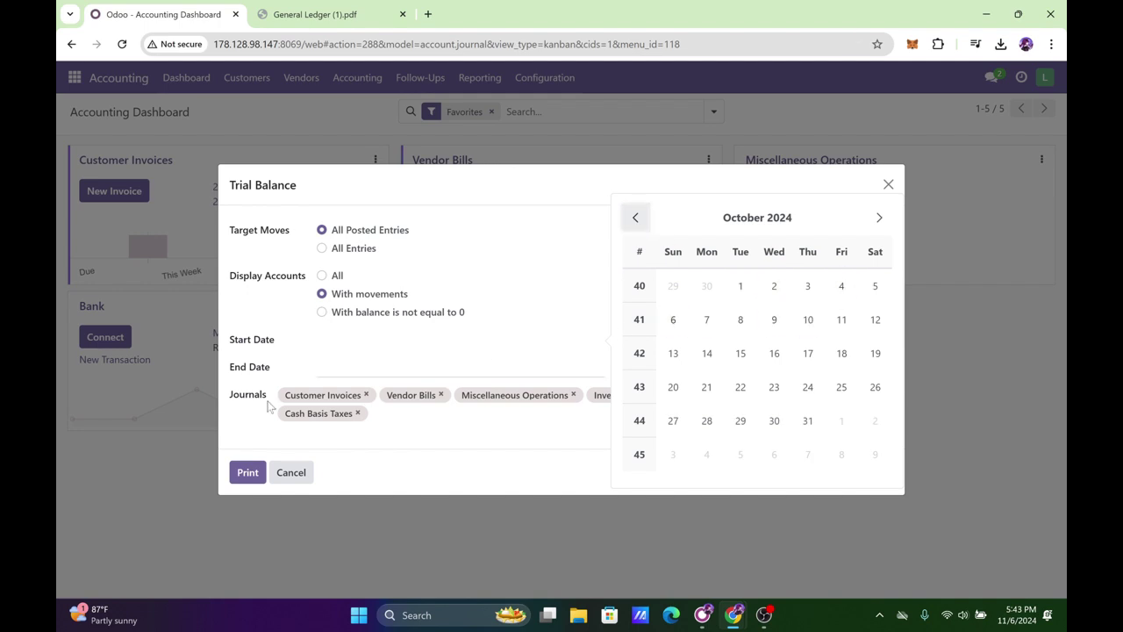
# Print the Trial Balance for all posted entries with movements, keep the blocked download and open the PDF
pyautogui.click(249, 469)
pyautogui.click(249, 469)
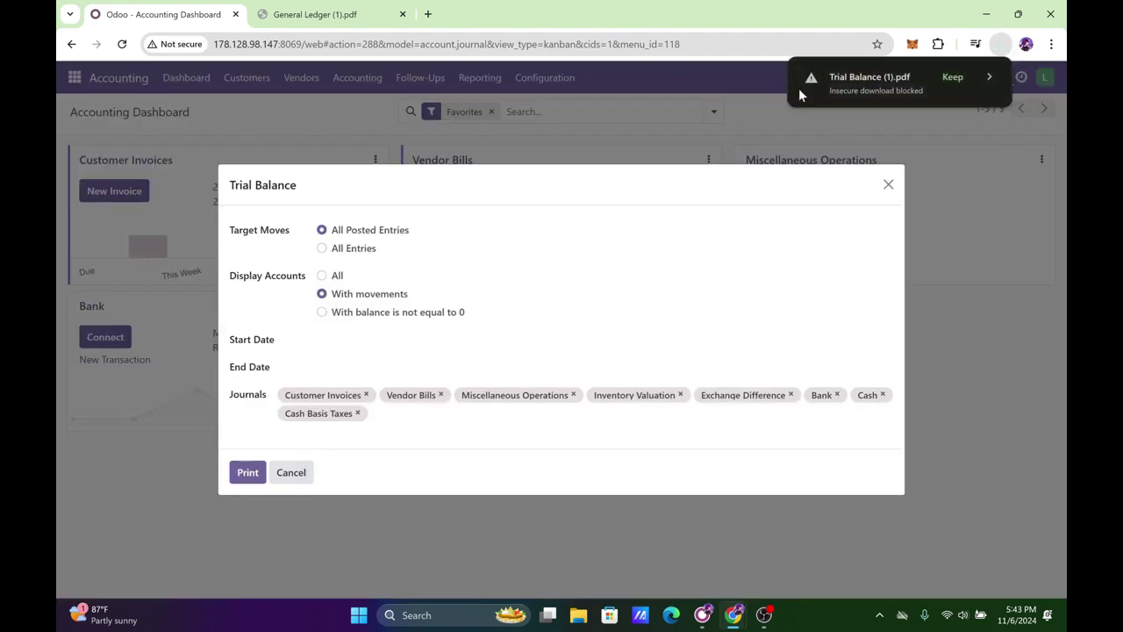
pyautogui.click(952, 77)
pyautogui.click(903, 78)
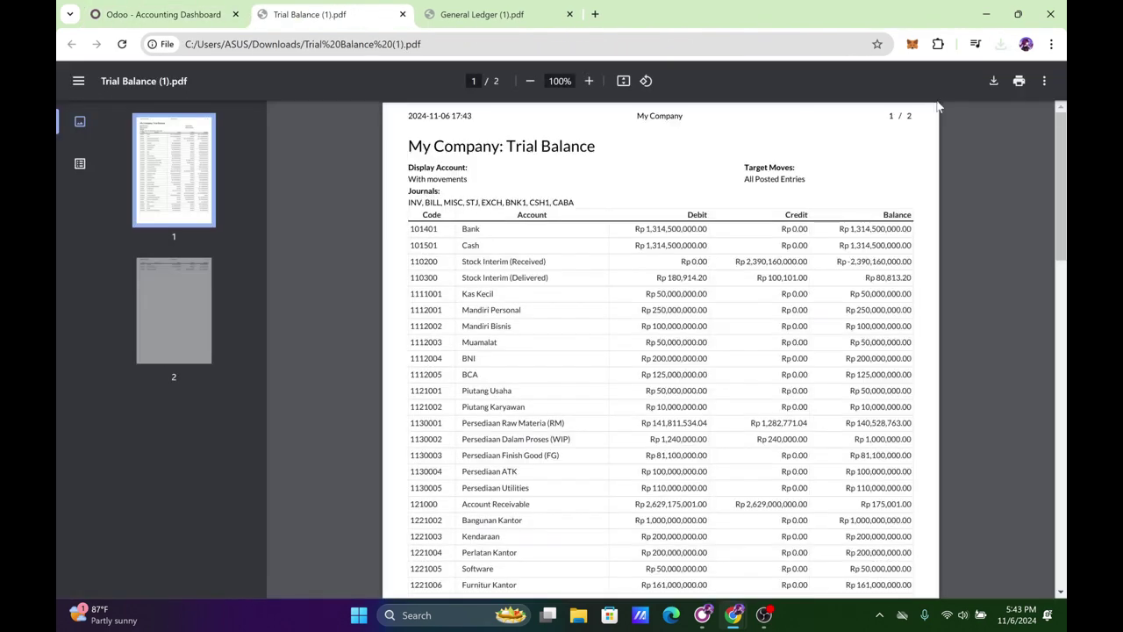
# Review the account balances in the Trial Balance PDF and go back to the General Ledger PDF
pyautogui.scroll(-2, 614, 333)
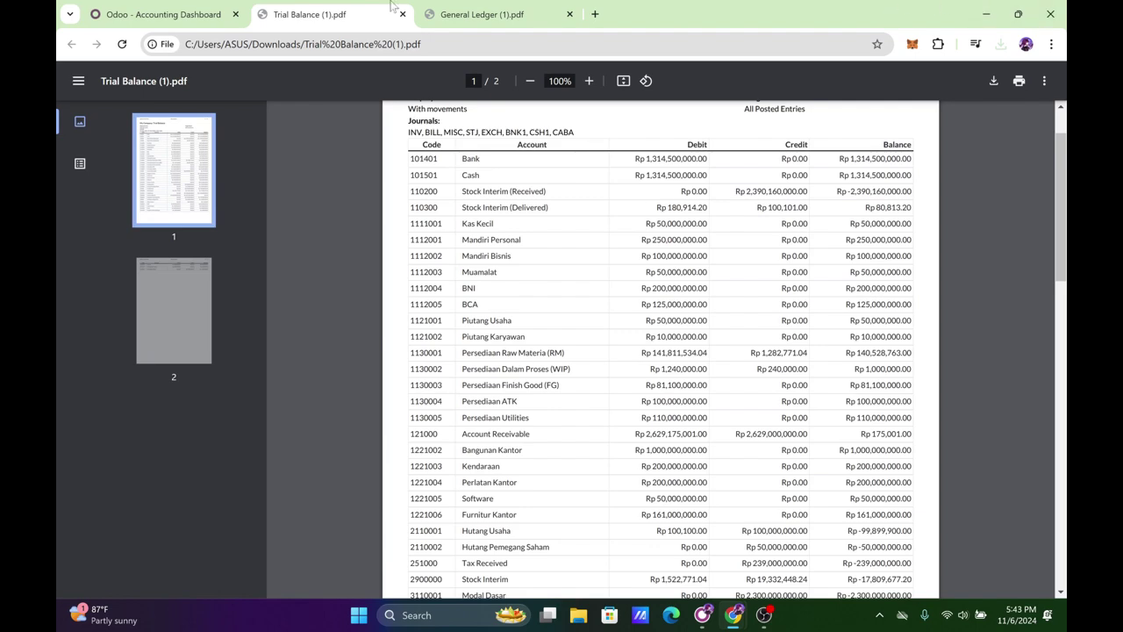
pyautogui.click(429, 10)
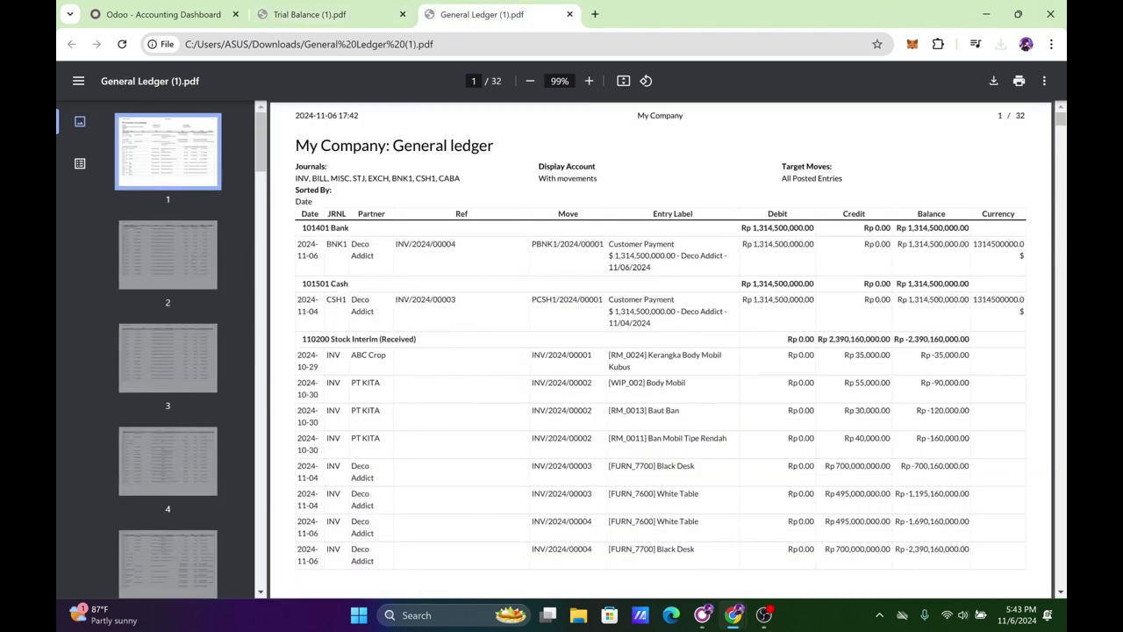
# Check the first-page entries of the General Ledger PDF and review the account balances on both pages of the Trial Balance PDF
pyautogui.scroll(-1, 660, 351)
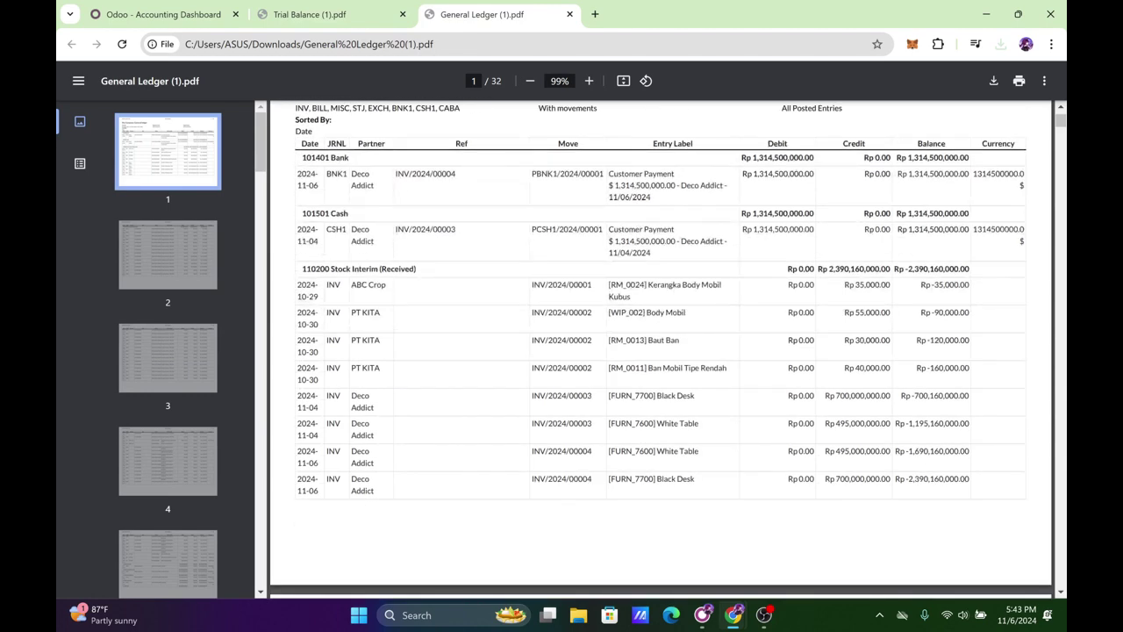
pyautogui.click(342, 12)
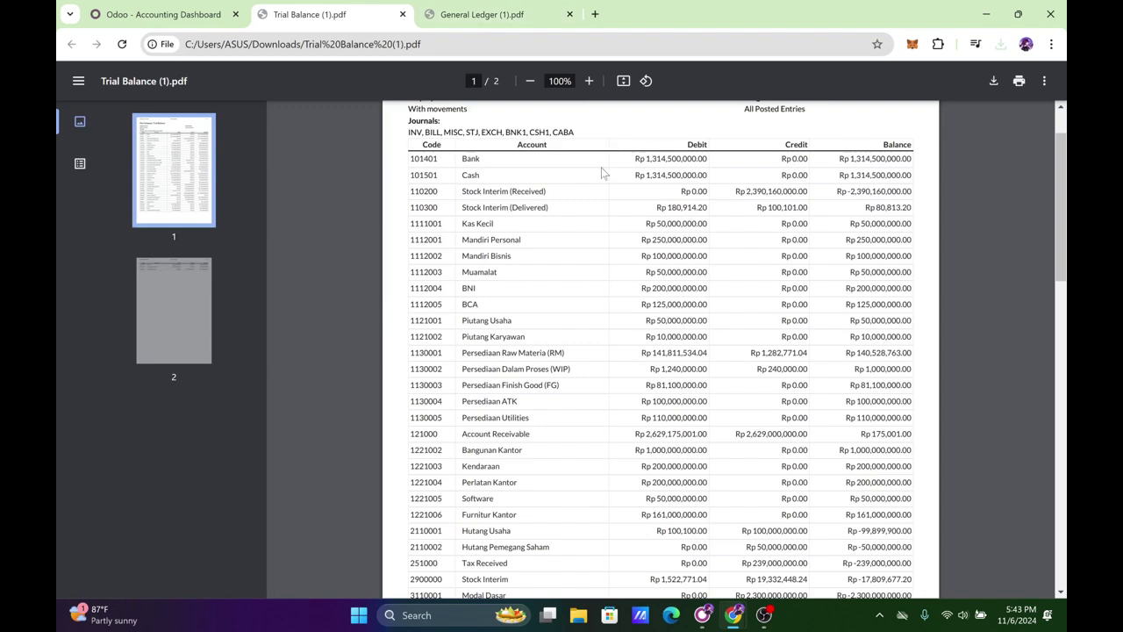
pyautogui.scroll(1, 537, 182)
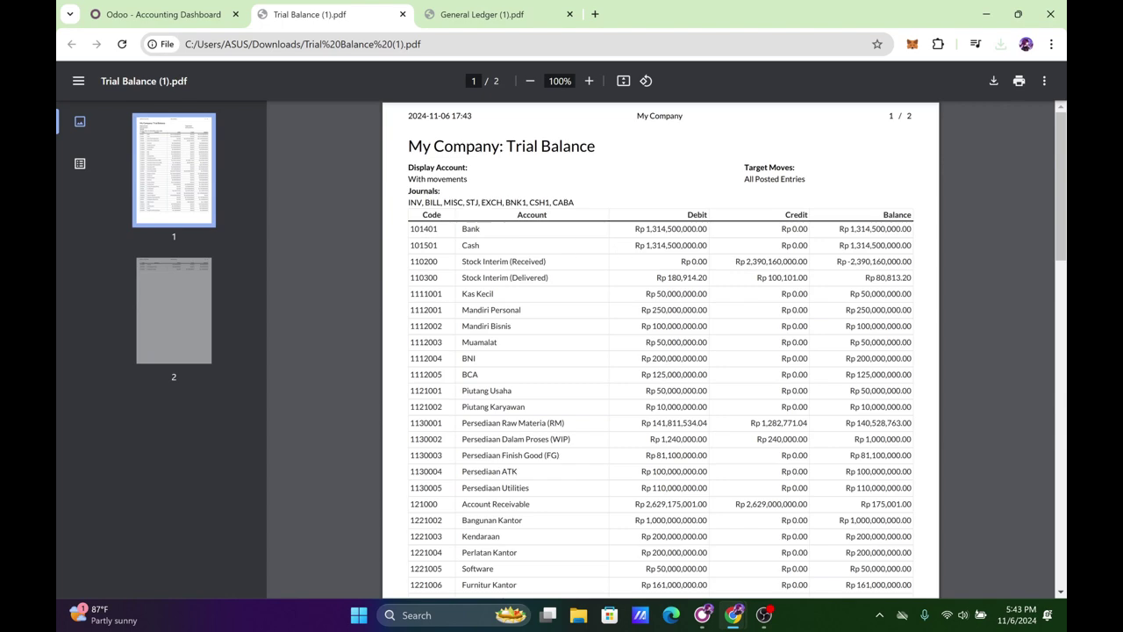
pyautogui.scroll(-5, 1060, 263)
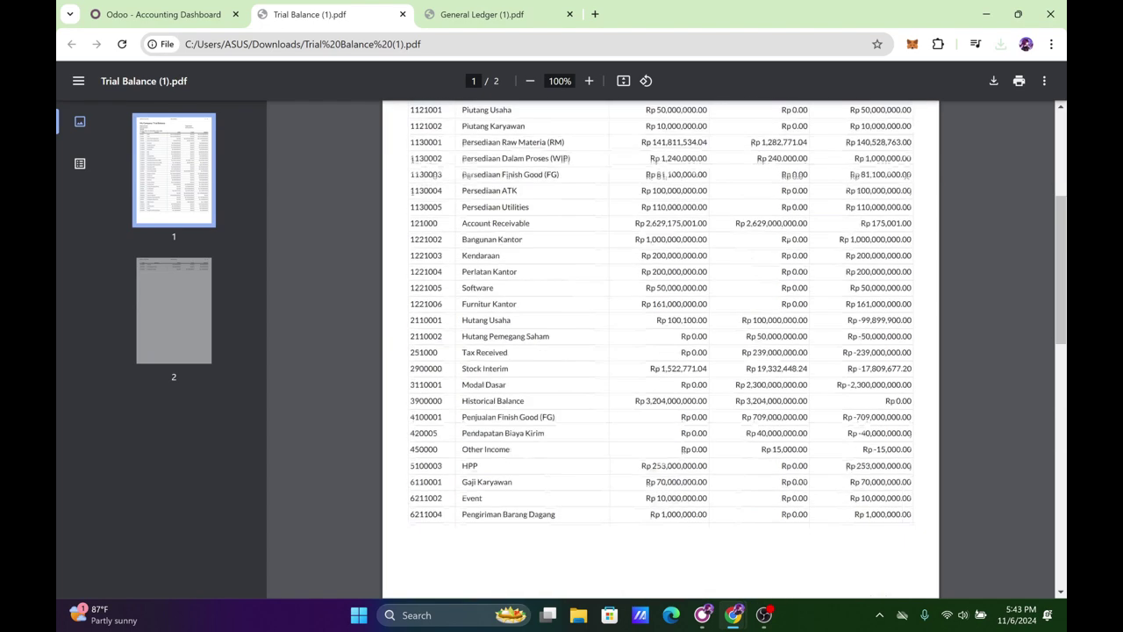
pyautogui.scroll(-2, 662, 350)
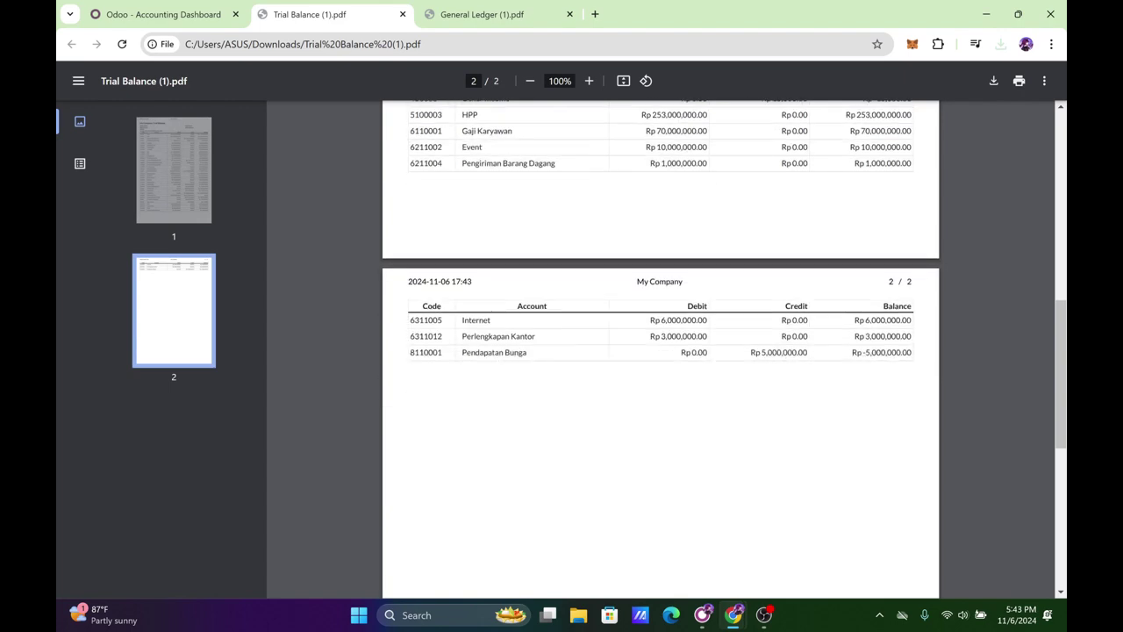
pyautogui.scroll(9, 662, 350)
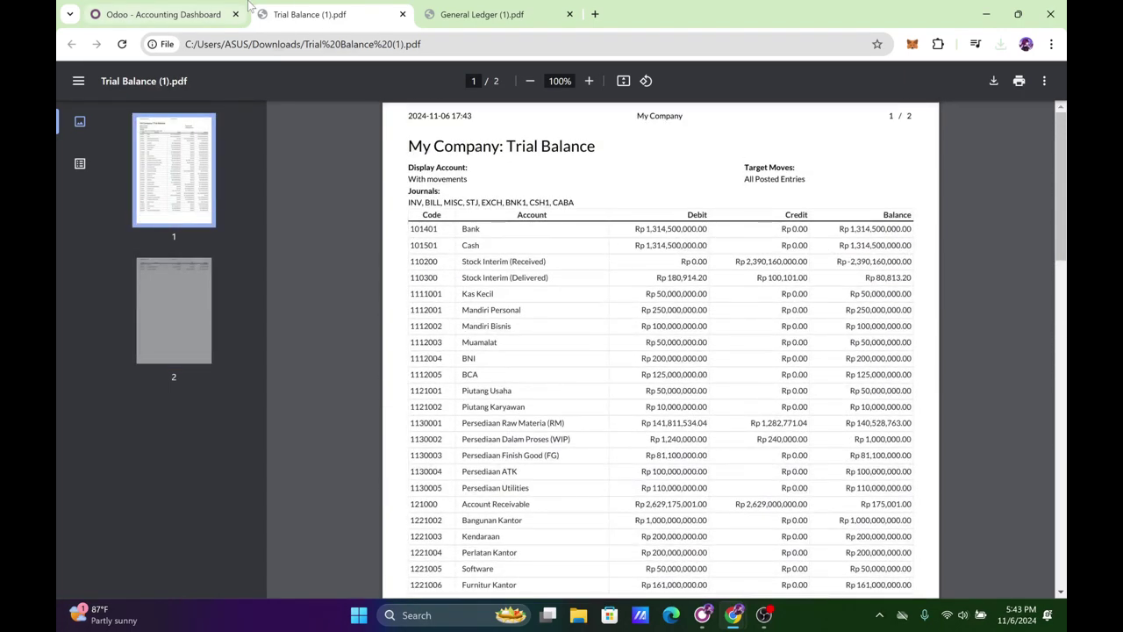
# Return to the Odoo Accounting dashboard and close the Trial Balance report options
pyautogui.click(172, 14)
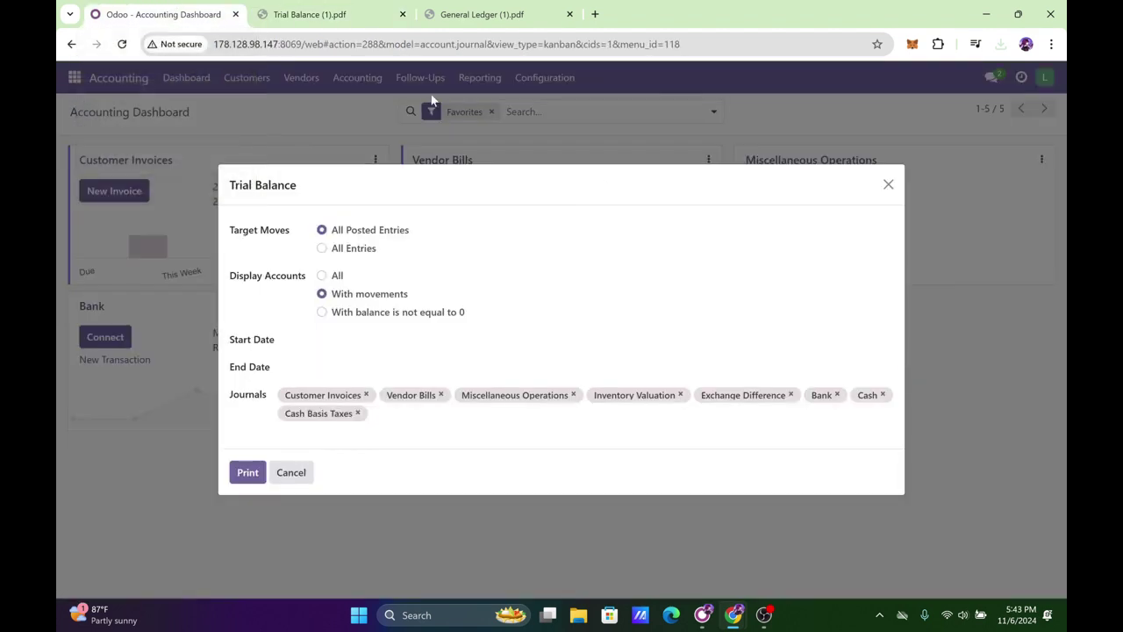
pyautogui.click(887, 184)
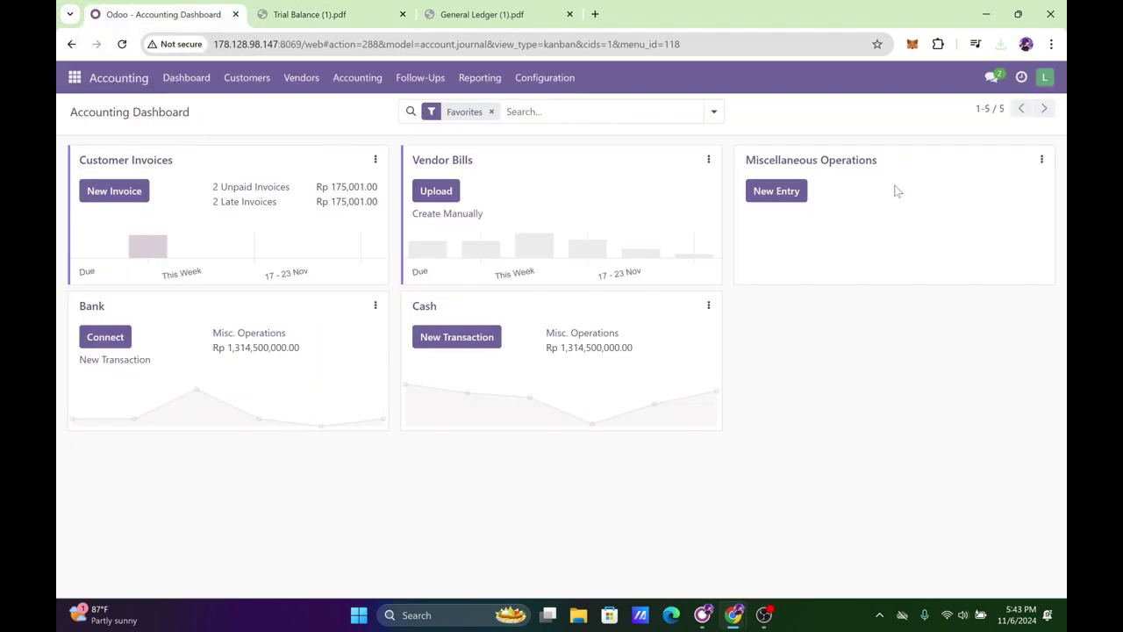